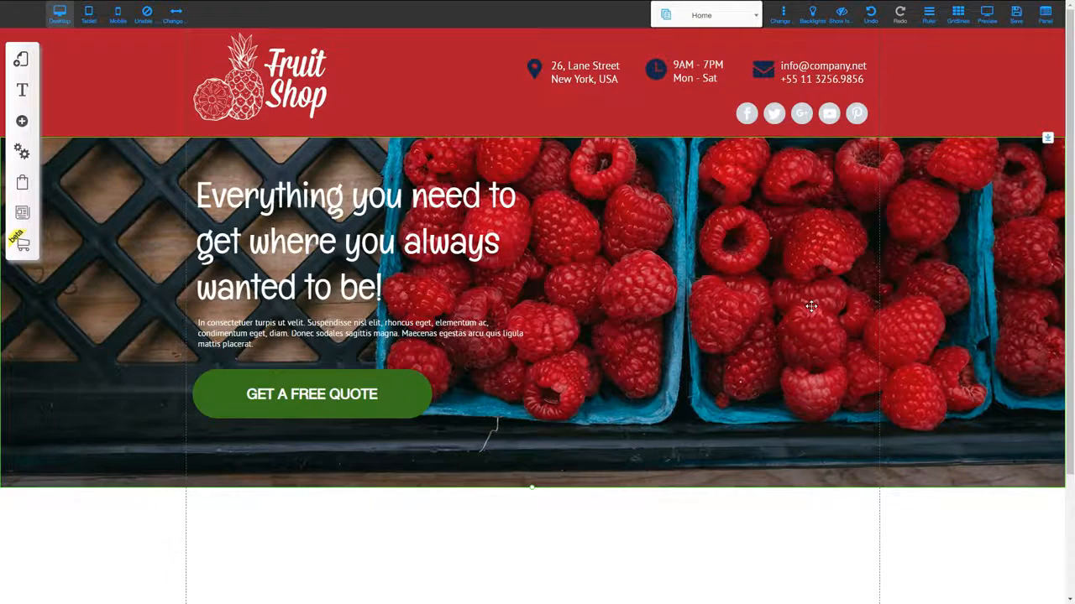
Add a Classic banner in the Standard (Dark Blue) style to the page
left_click(21, 121)
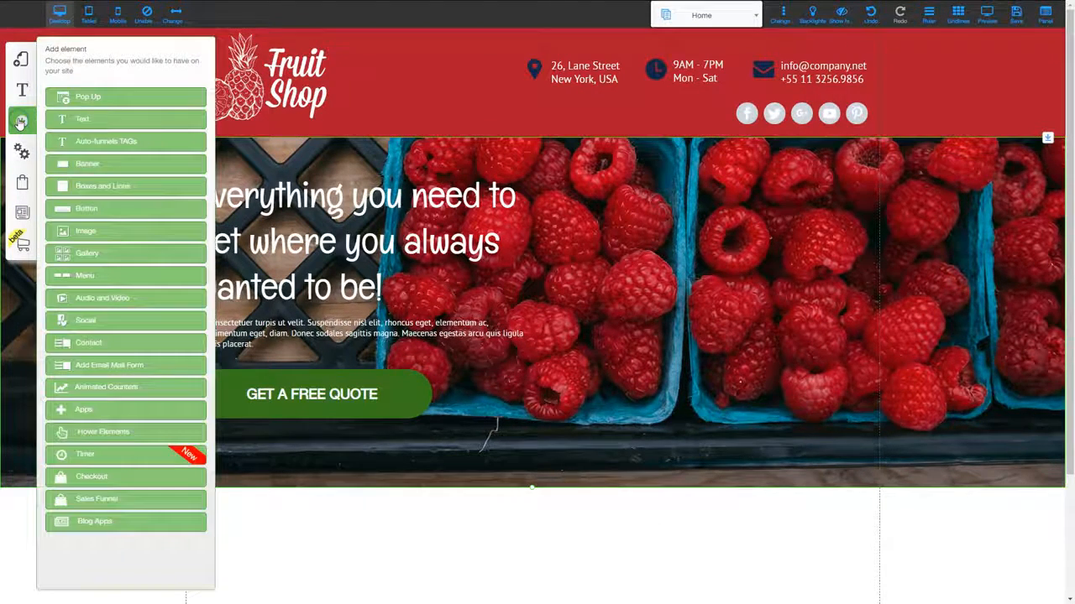
left_click(103, 168)
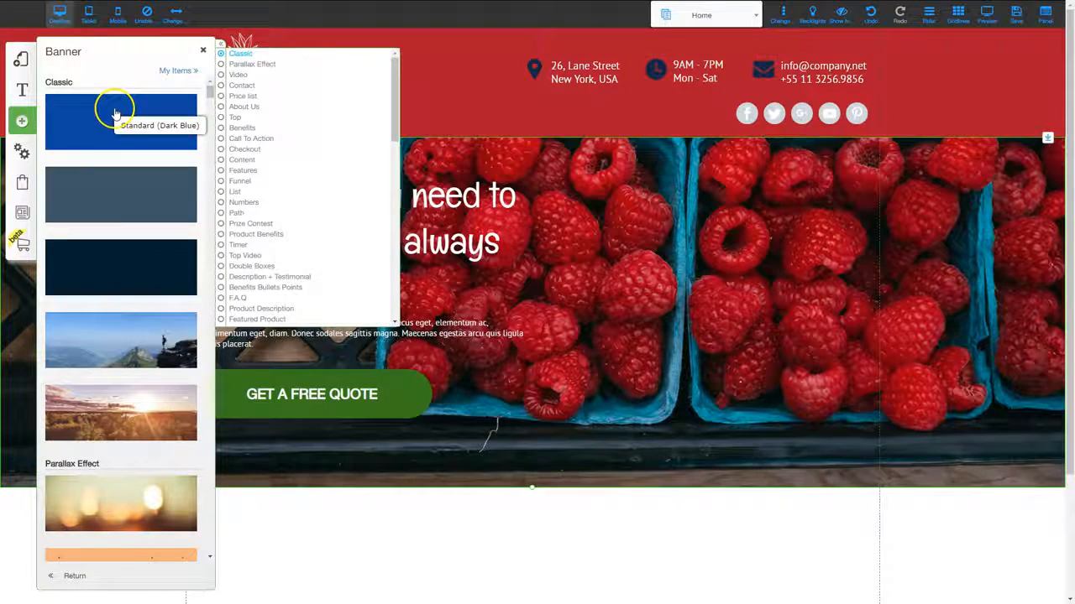
left_click(119, 121)
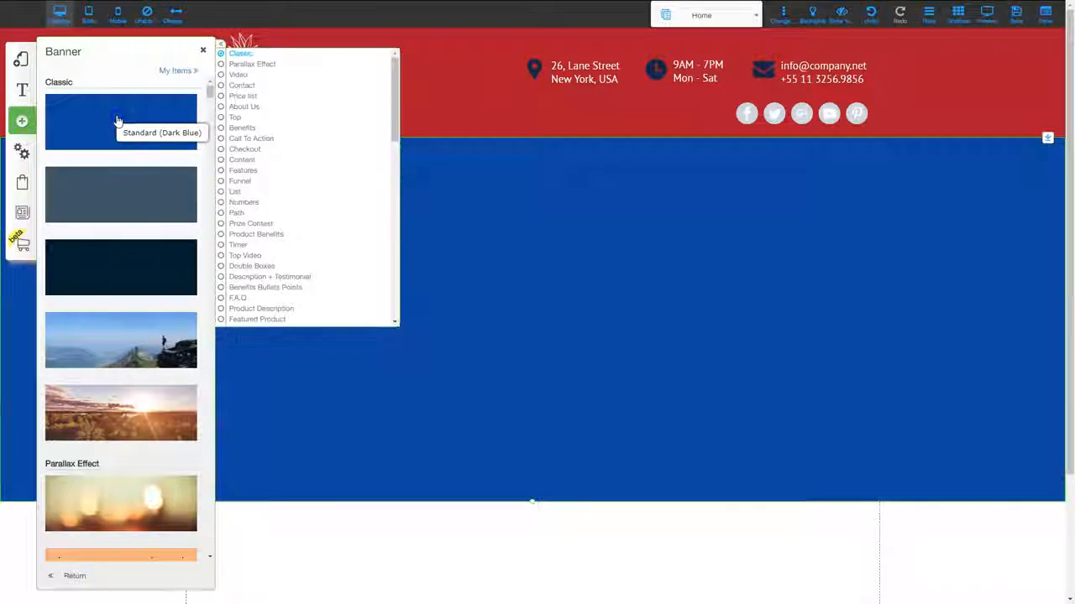
left_click(202, 54)
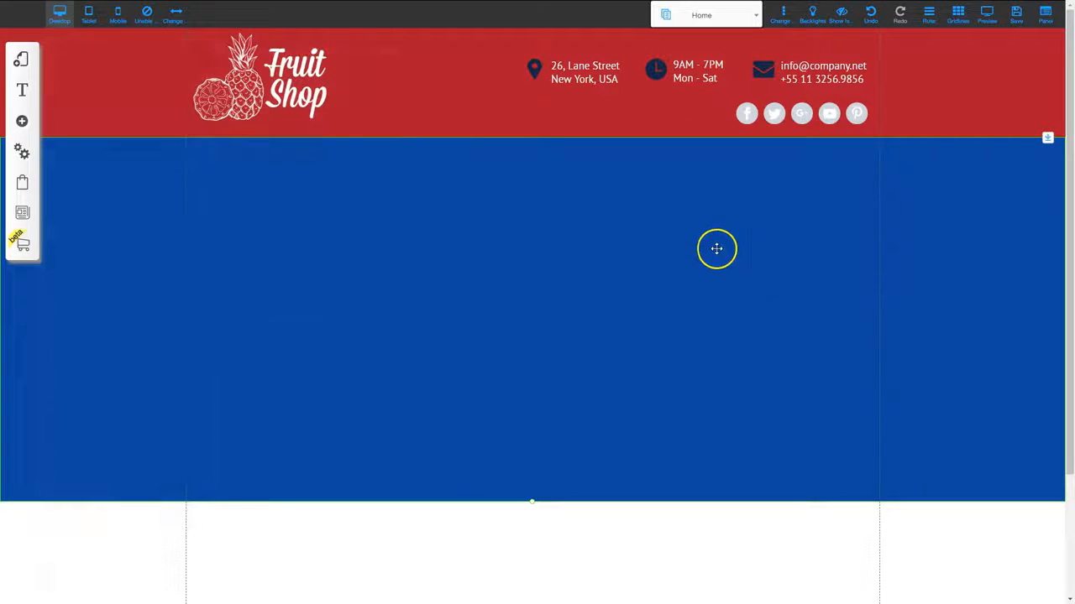
Move the blue banner down the page to sit below the raspberry hero section
left_click_drag(745, 437, 758, 504)
scroll(758, 503, "down", 2)
left_click_drag(783, 311, 794, 420)
Move the grey footer strip down so it sits below the blue banner's lower edge
left_click(837, 546)
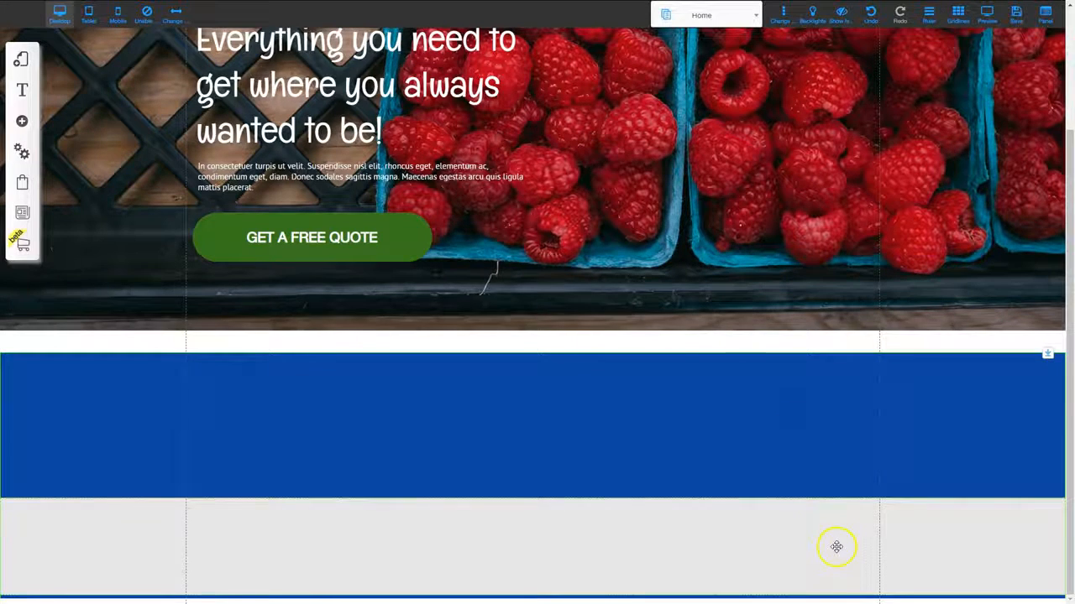
left_click_drag(877, 529, 884, 600)
scroll(892, 588, "down", 3)
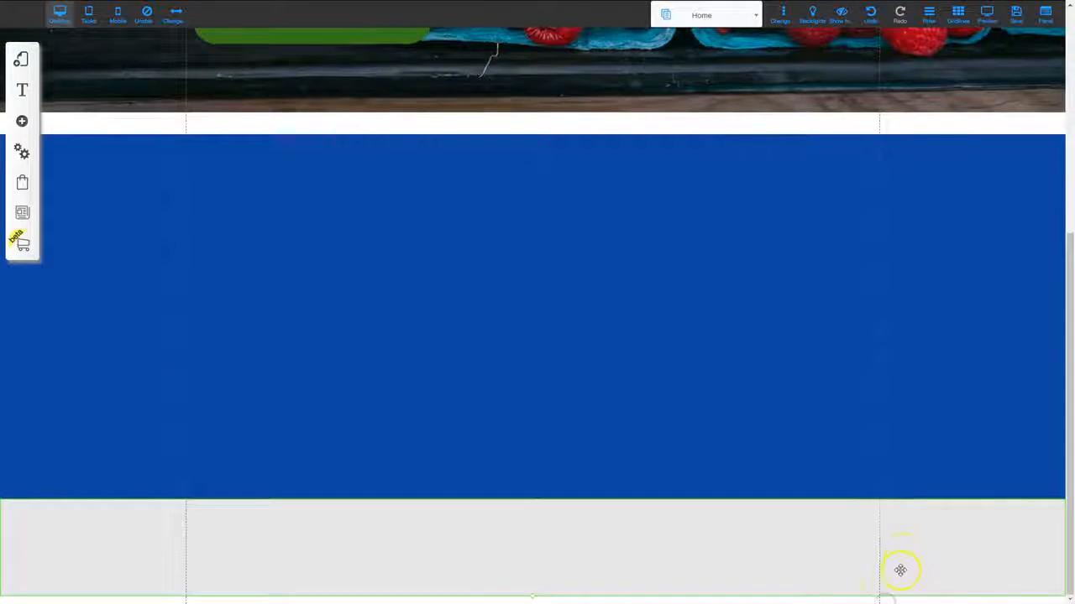
left_click_drag(892, 554, 892, 603)
scroll(892, 550, "down", 1)
scroll(825, 429, "up", 3)
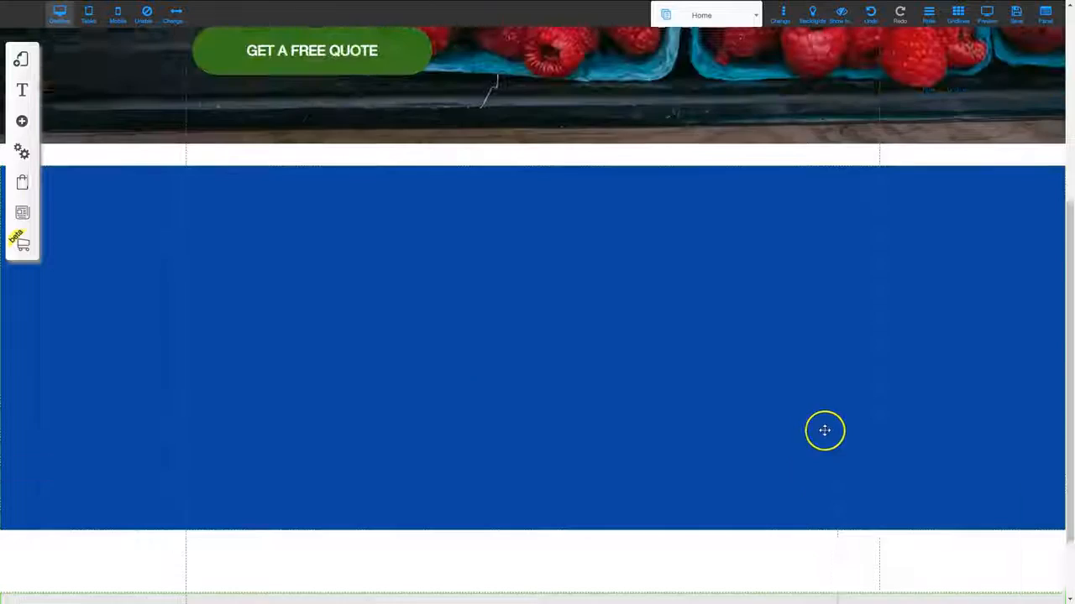
Reposition the blue banner so its upper edge sits flush against the bottom of the raspberry hero section
left_click_drag(499, 417, 502, 461)
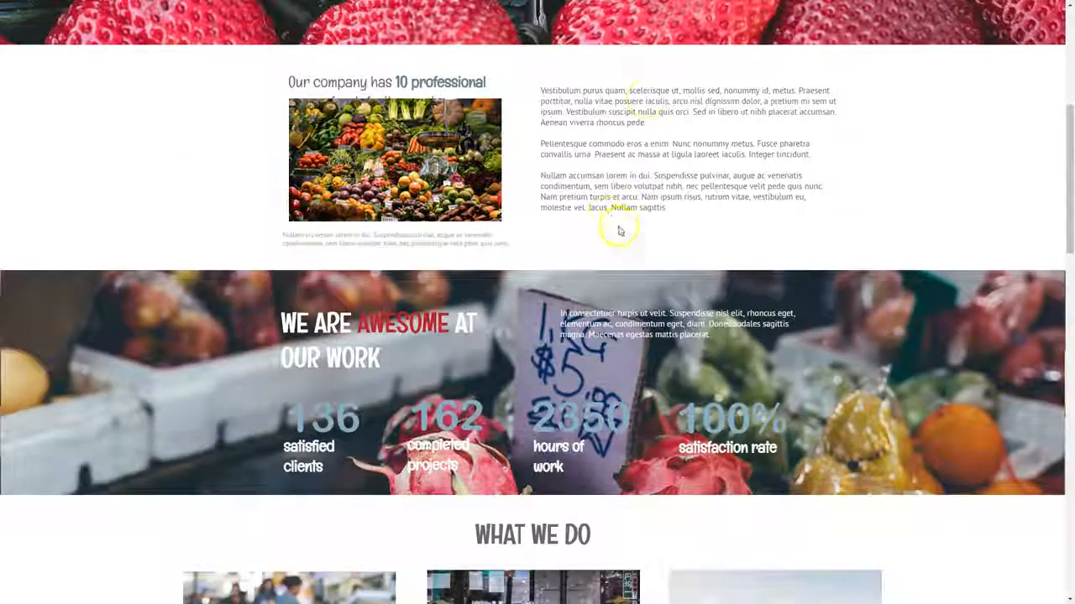
scroll(638, 202, "up", 2)
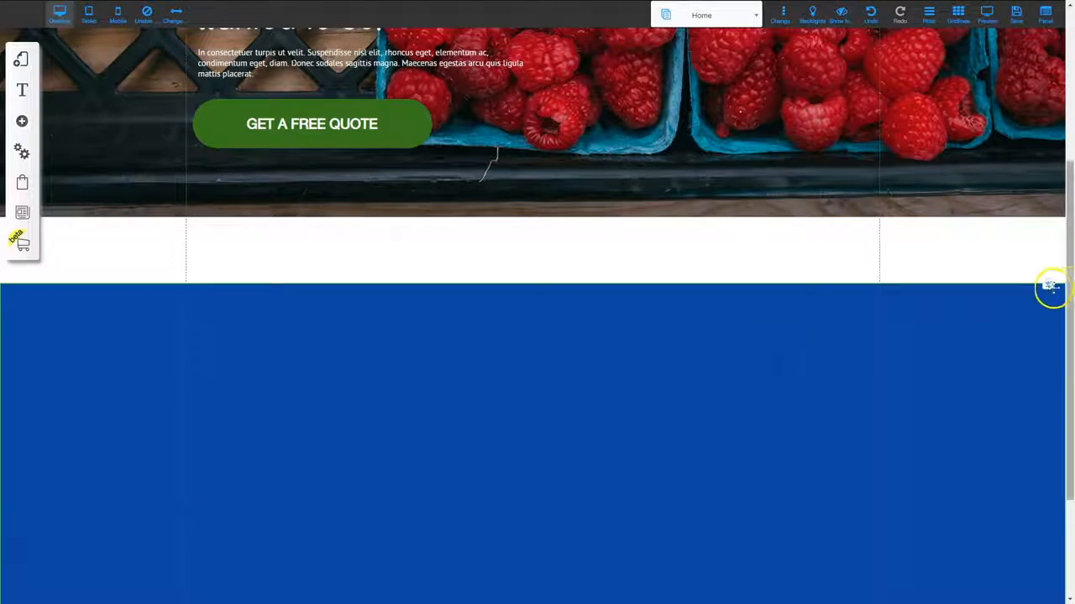
left_click_drag(1046, 284, 1040, 201)
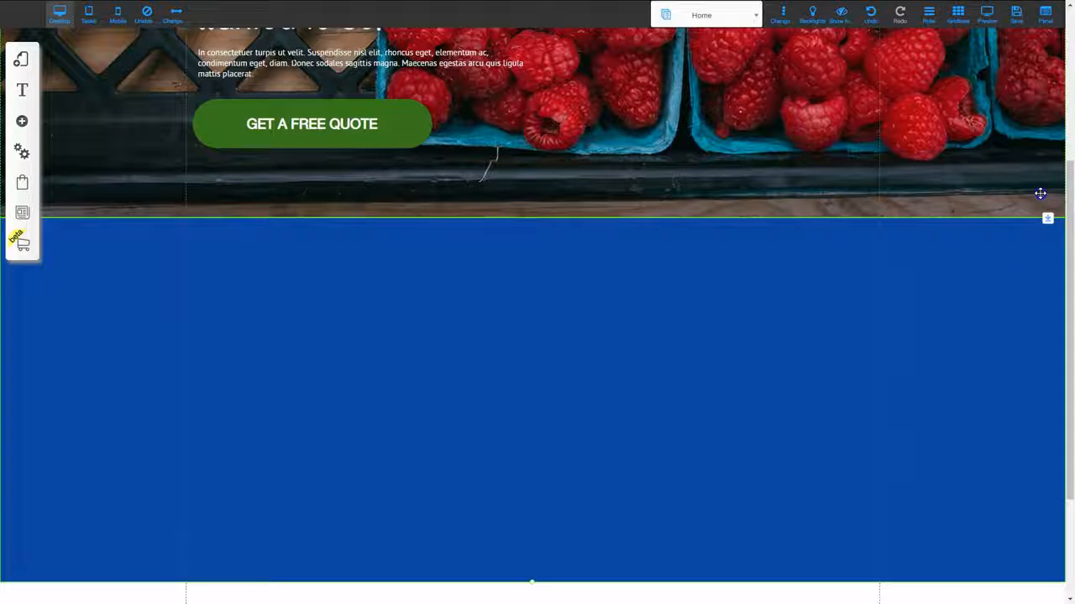
Change the blue banner's background color to white
right_click(529, 395)
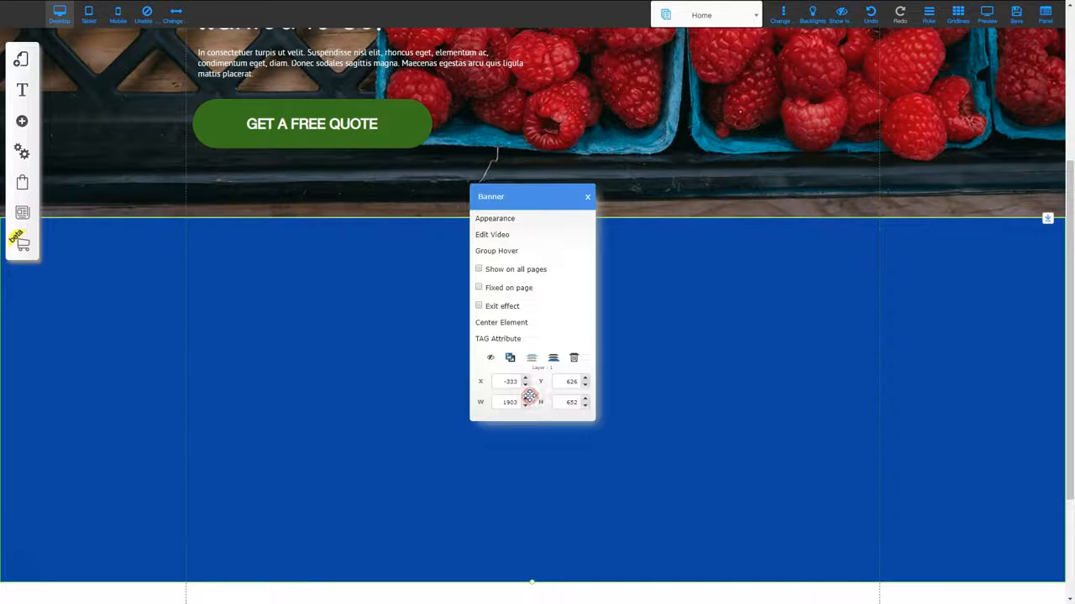
left_click(504, 218)
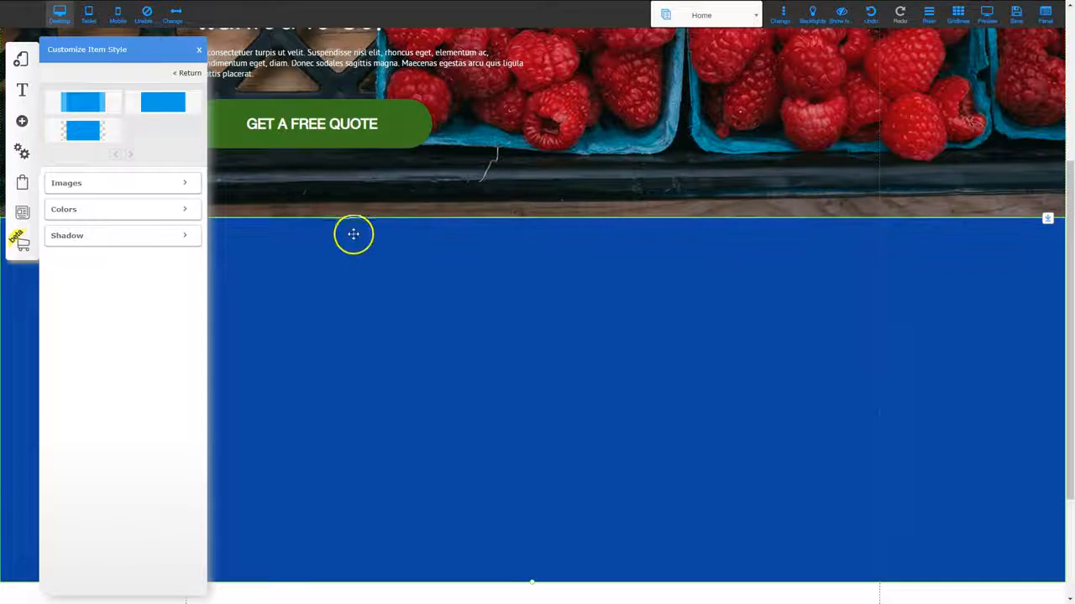
left_click(96, 220)
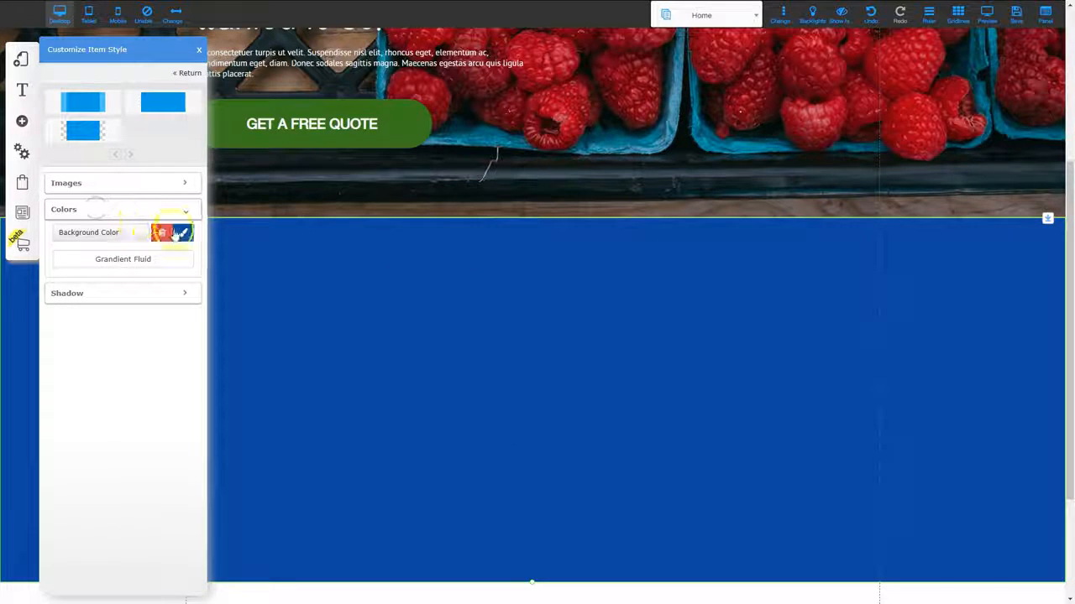
left_click(183, 236)
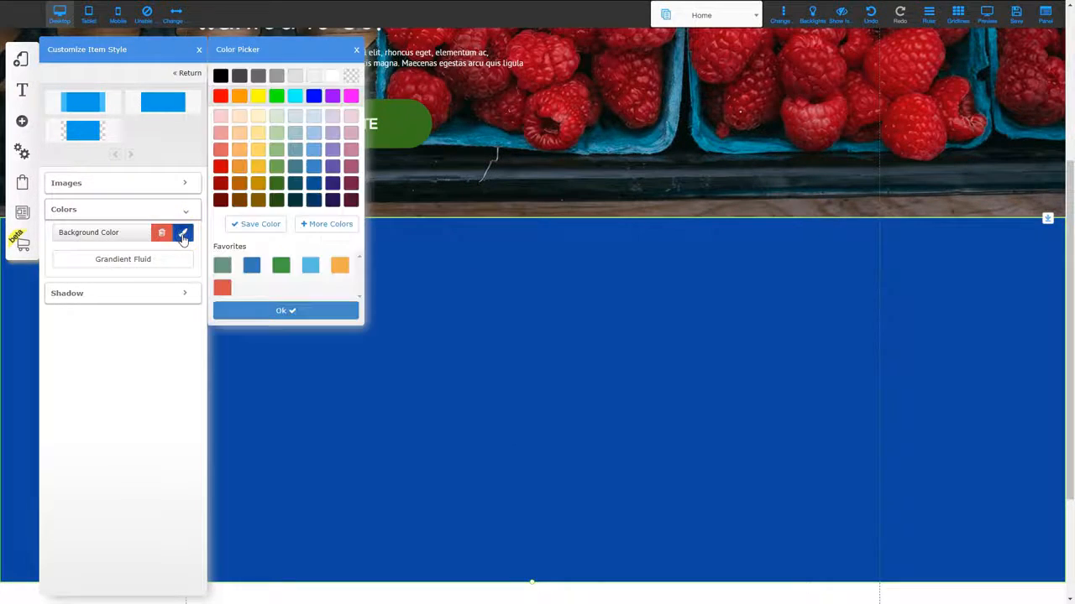
left_click(334, 76)
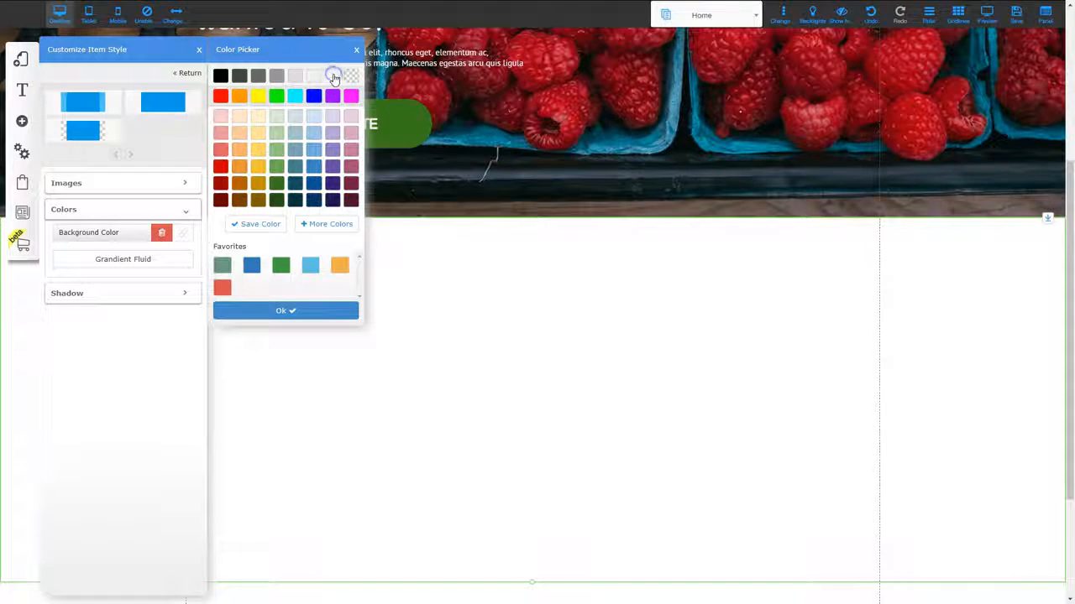
left_click(293, 312)
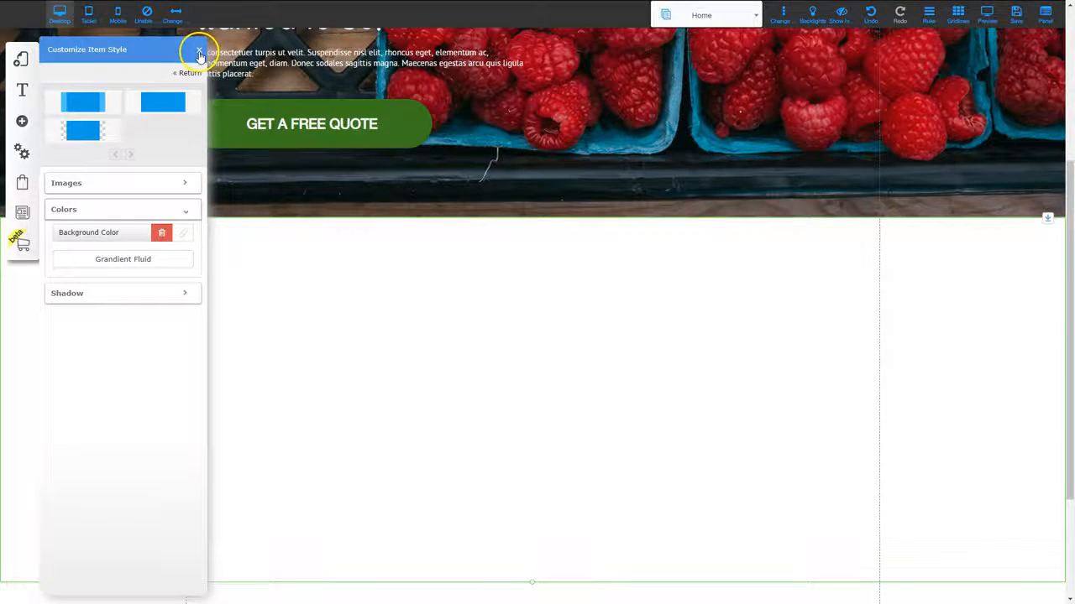
left_click(199, 52)
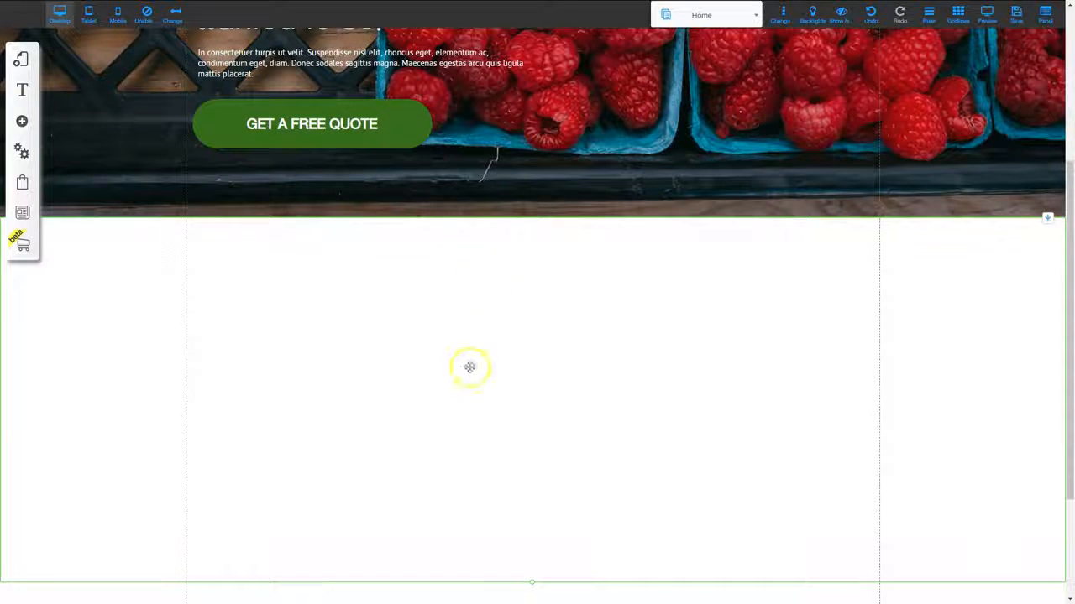
Add a plain Image element to the white banner section
left_click(22, 121)
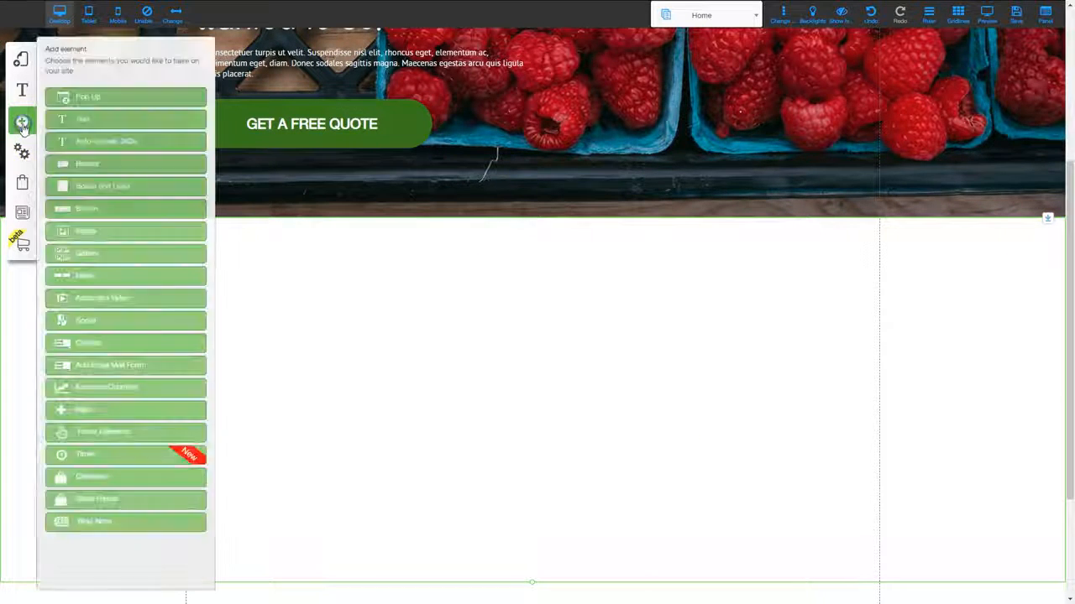
left_click(88, 232)
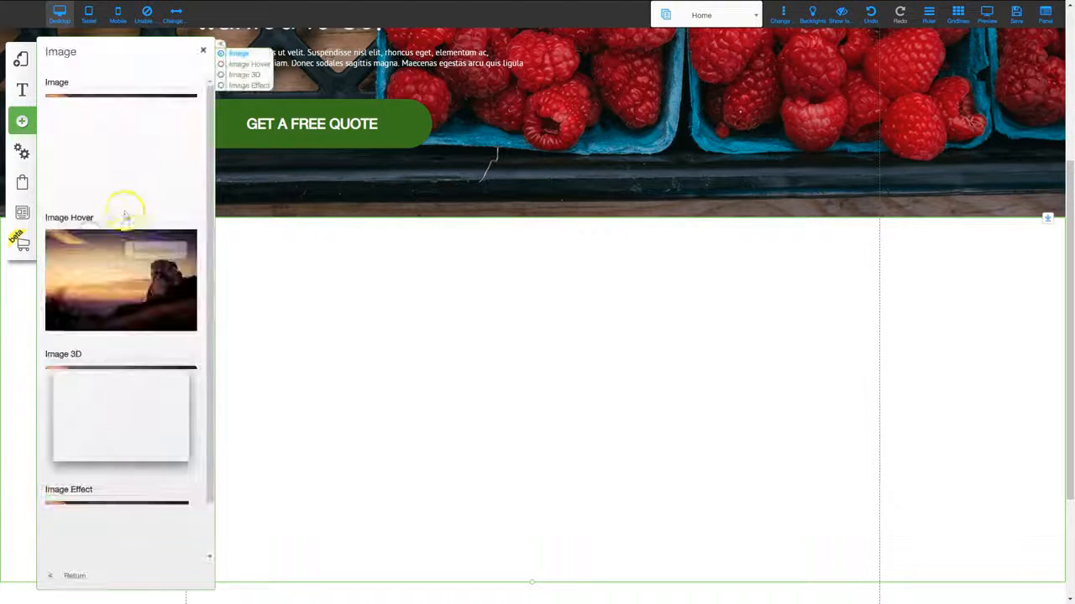
left_click(122, 126)
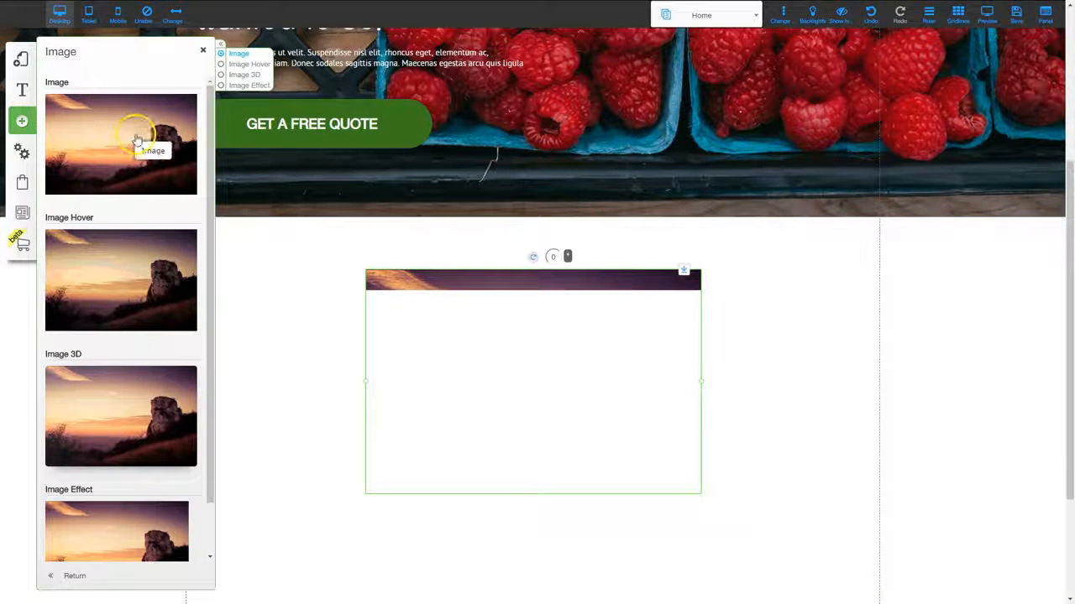
left_click(203, 50)
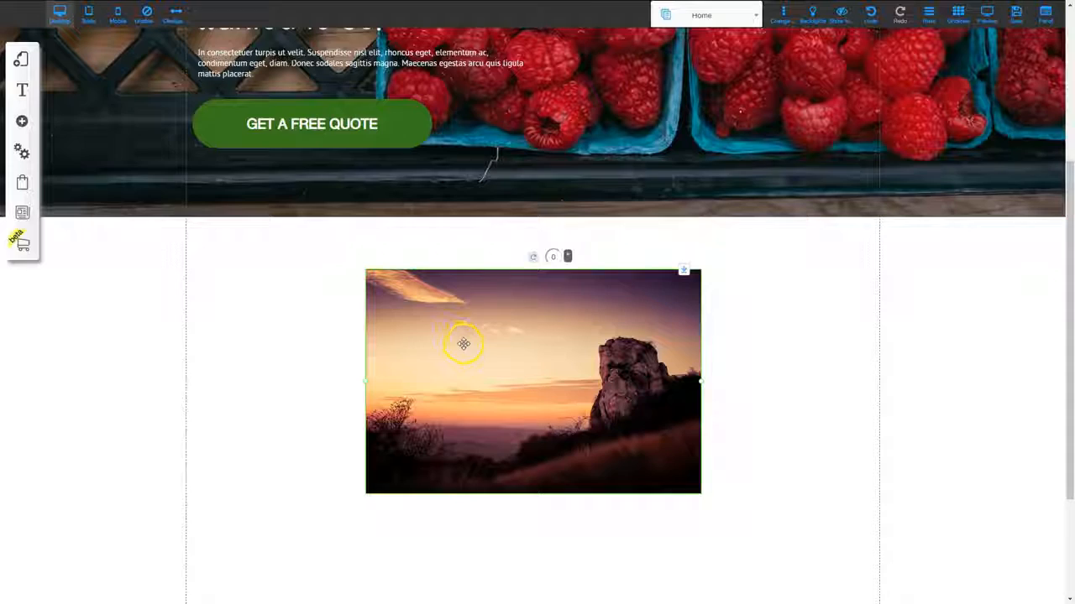
Replace the sunset placeholder image with the Fruit Stand folder's photo of the orange-shirted vendor beside the limes
left_click(463, 344)
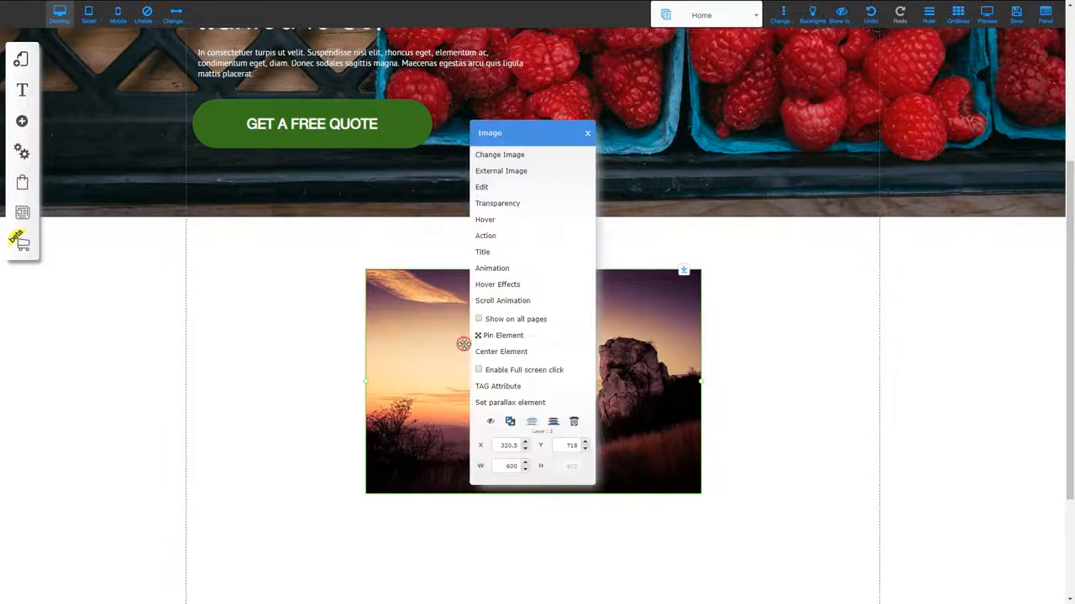
left_click(499, 156)
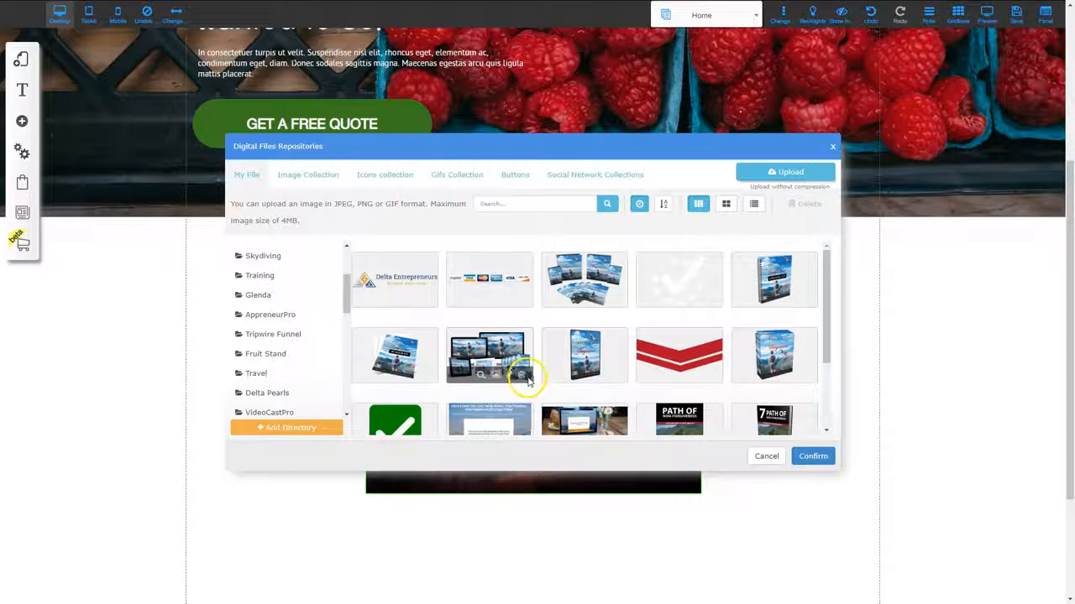
left_click(271, 353)
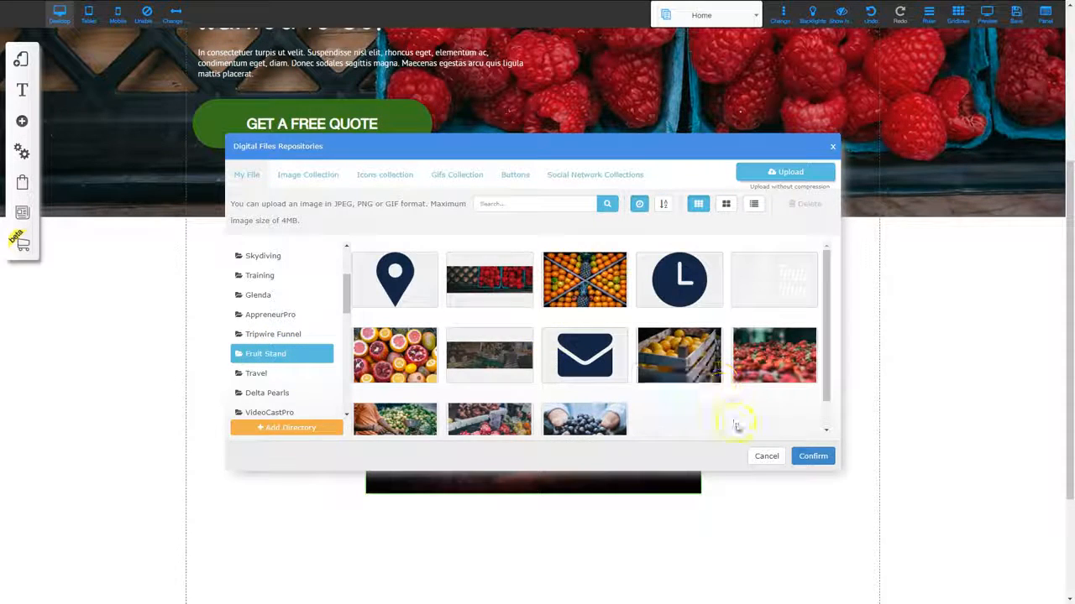
scroll(691, 400, "down", 1)
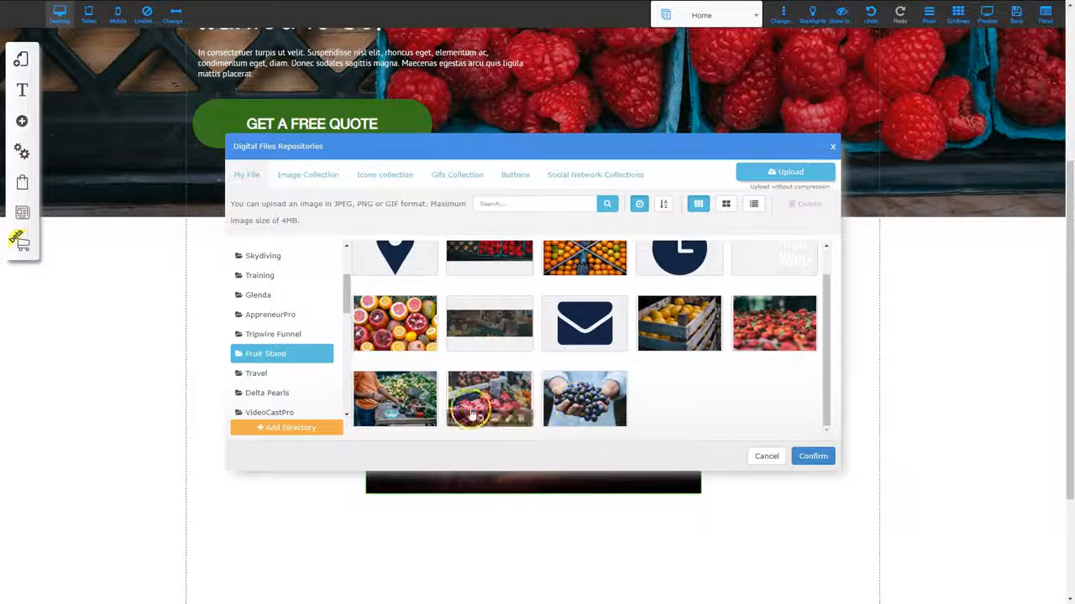
scroll(559, 312, "up", 1)
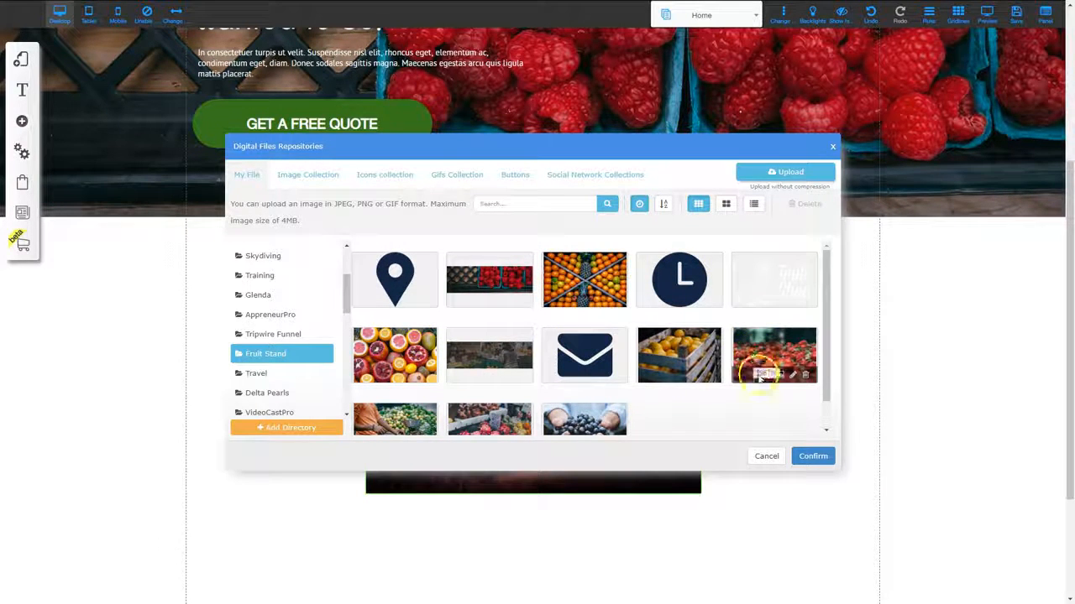
scroll(760, 378, "down", 3)
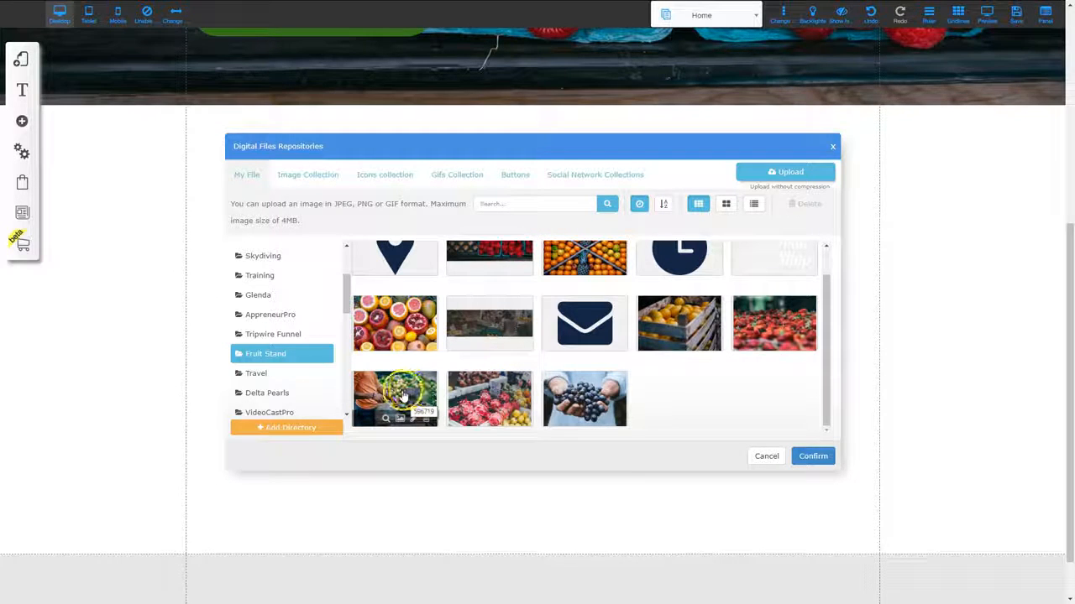
left_click(402, 392)
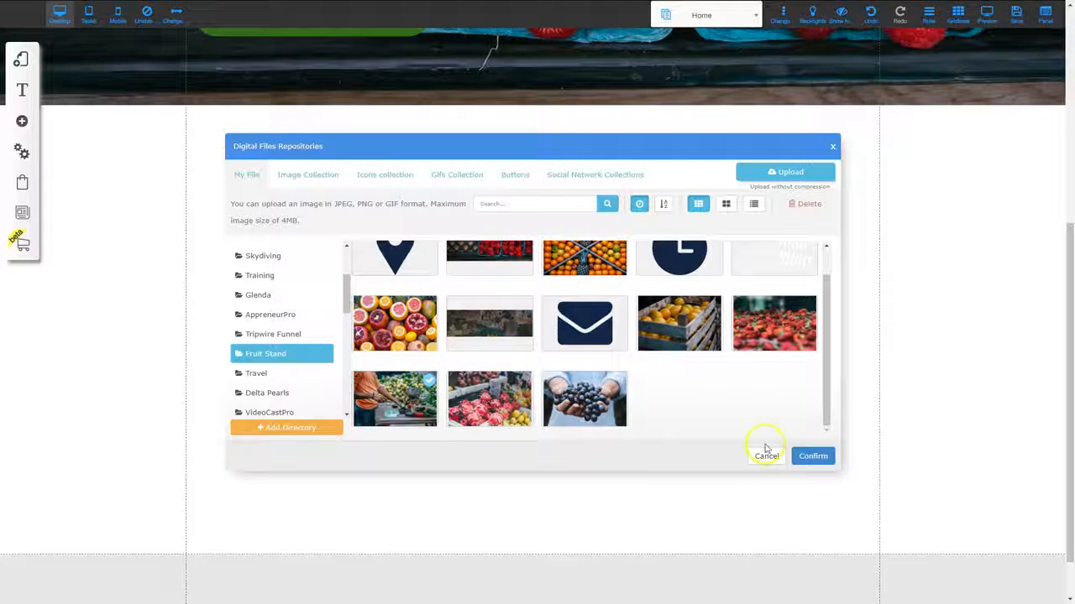
left_click(819, 455)
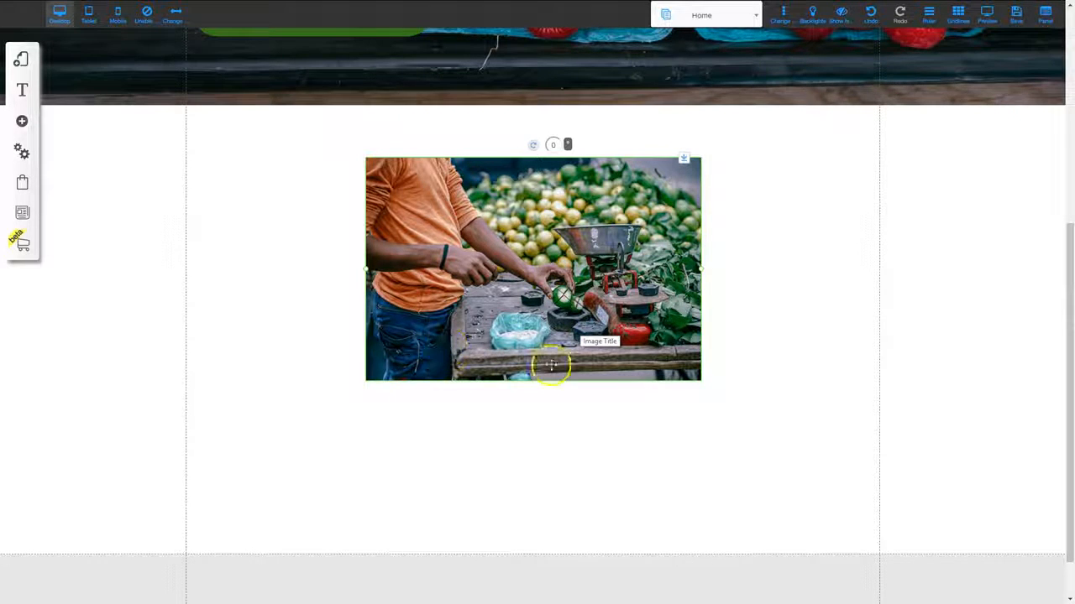
Crop the fruit vendor photo to a custom size of about 518 × 324 in the photo editor and save it
left_click(512, 277)
left_click(490, 187)
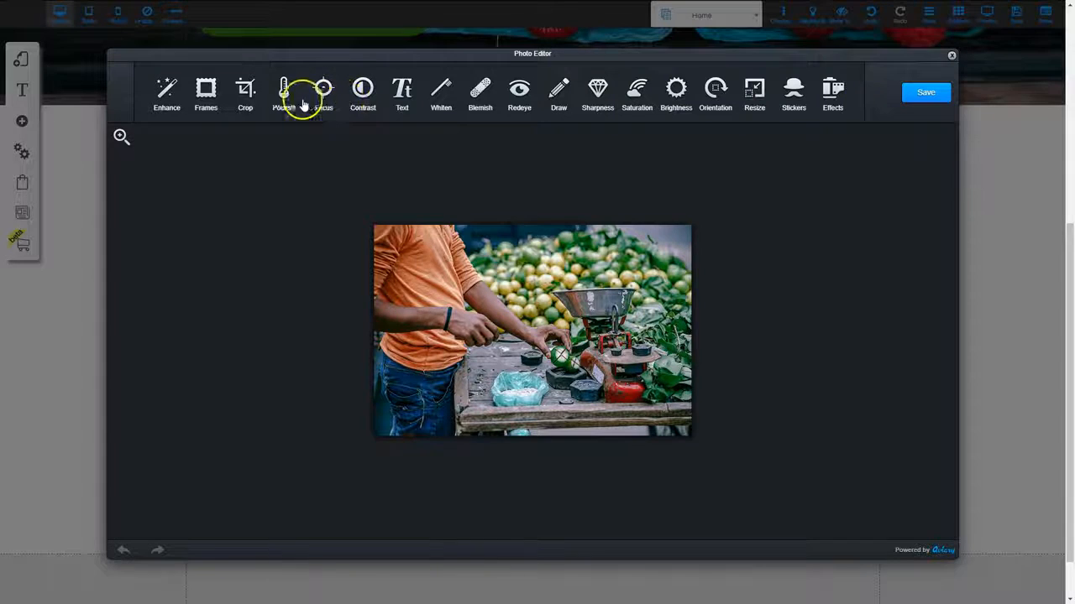
left_click(243, 89)
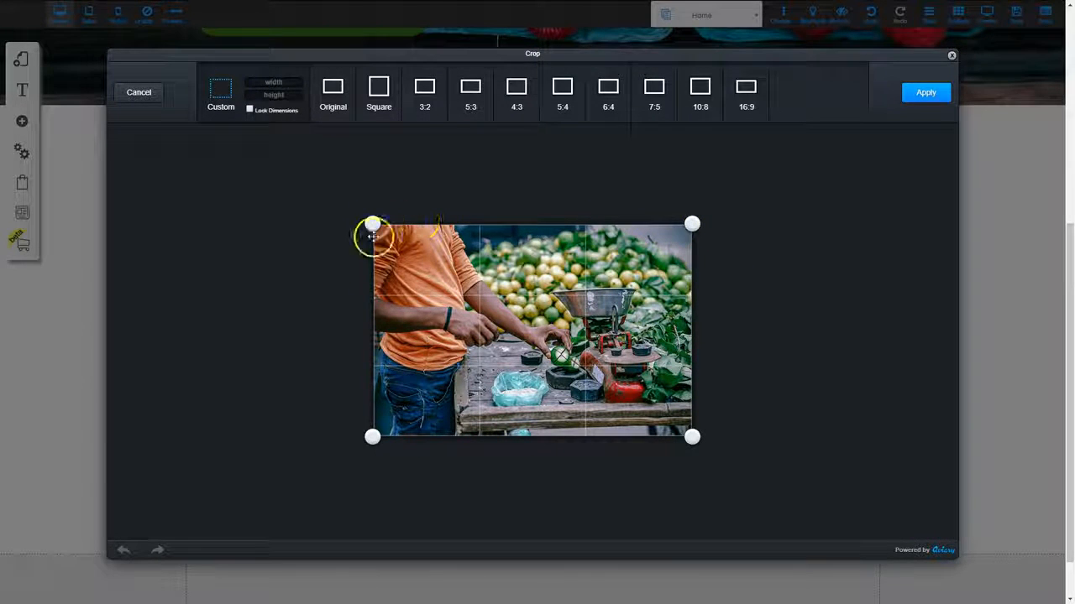
left_click_drag(692, 437, 674, 404)
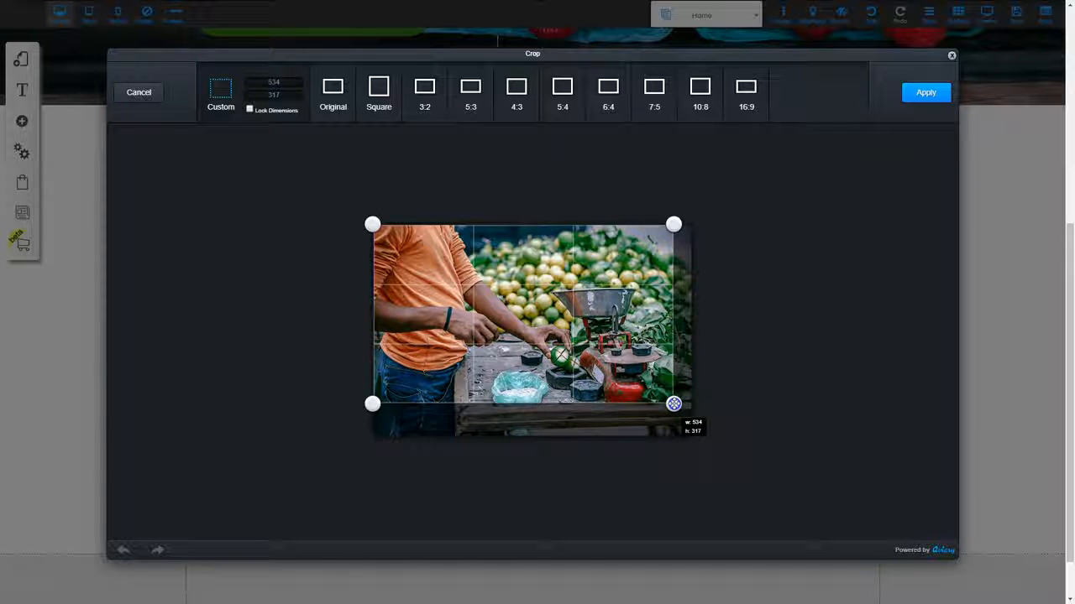
left_click_drag(673, 404, 664, 408)
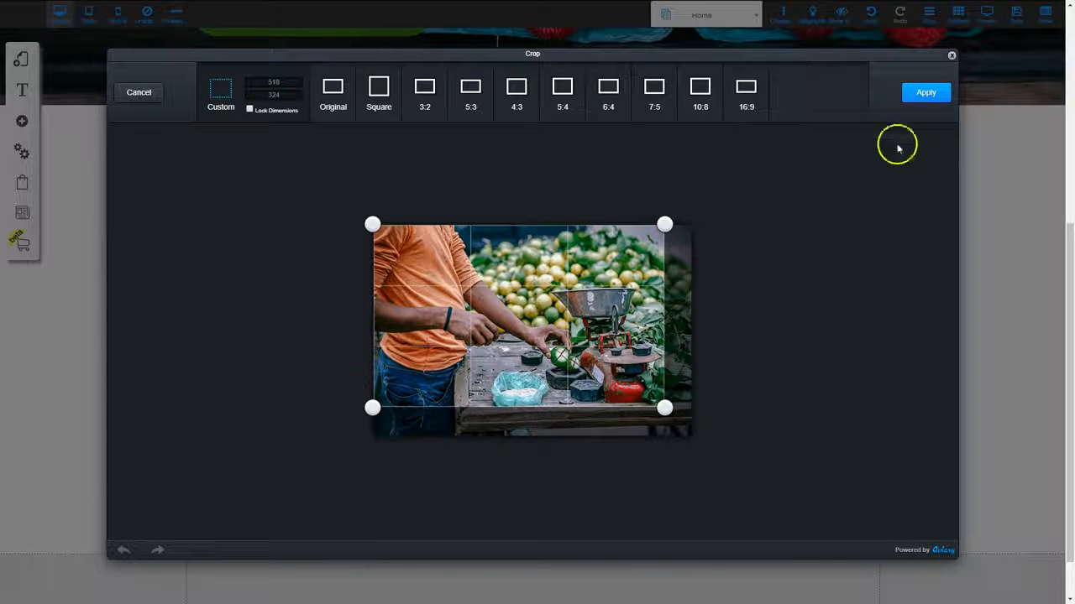
left_click(922, 94)
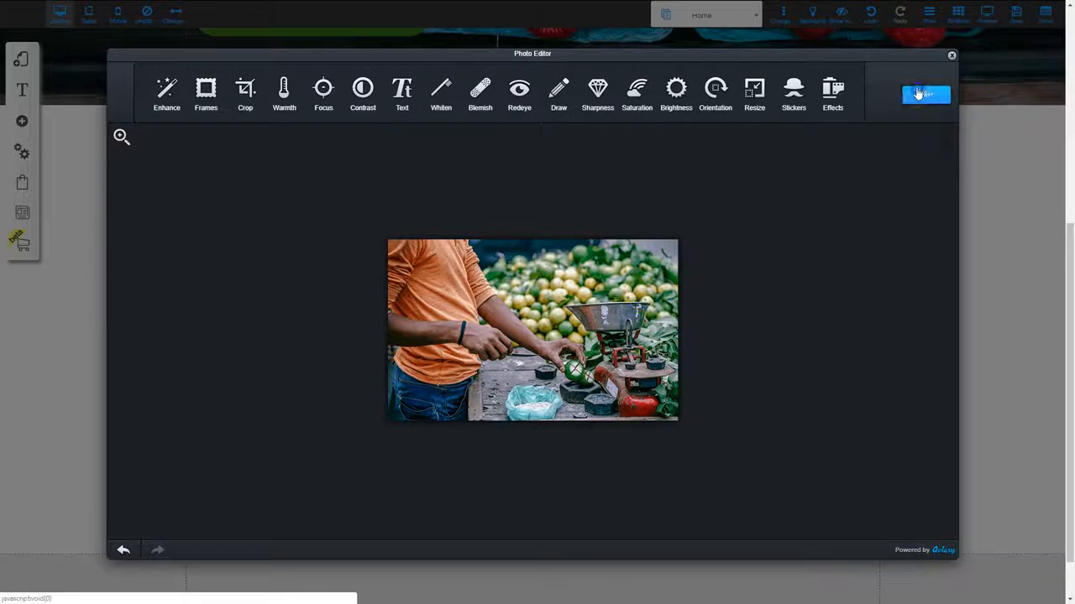
left_click(923, 94)
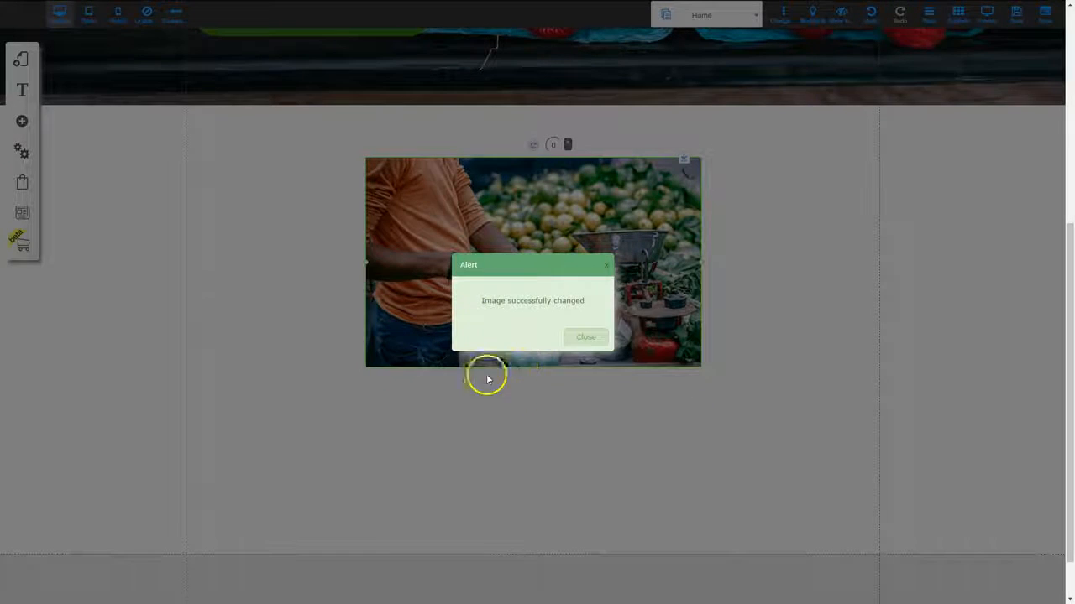
Dismiss the image-change alert and move the fruit vendor photo to the left side of the white section's content area
left_click(593, 340)
left_click_drag(584, 244, 398, 252)
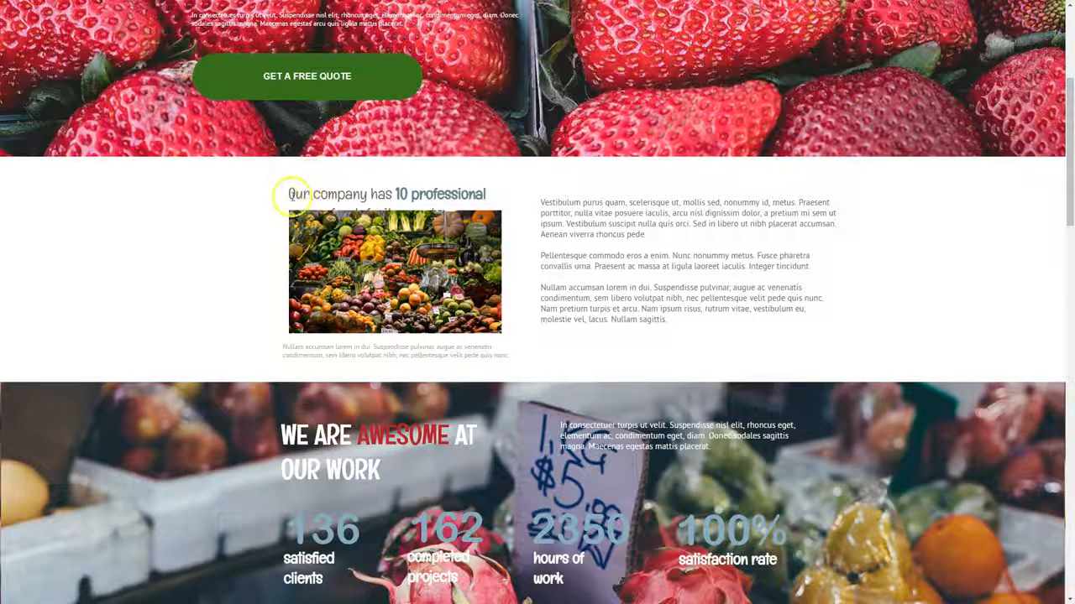
Copy the company heading from the reference page and place a largest-size title element to the right of the vendor photo
left_click_drag(288, 192, 480, 211)
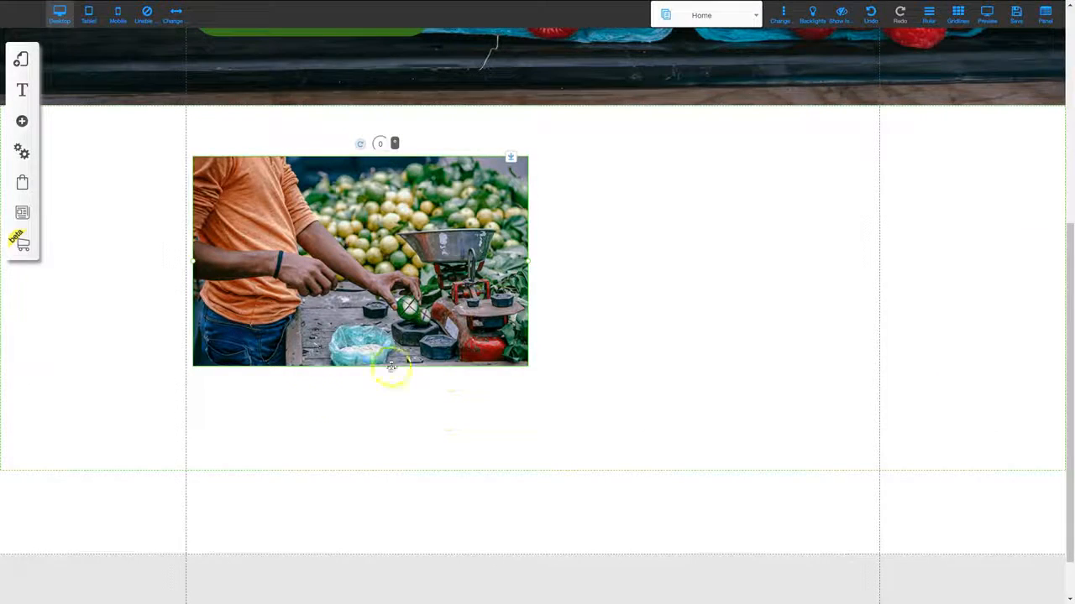
left_click(22, 121)
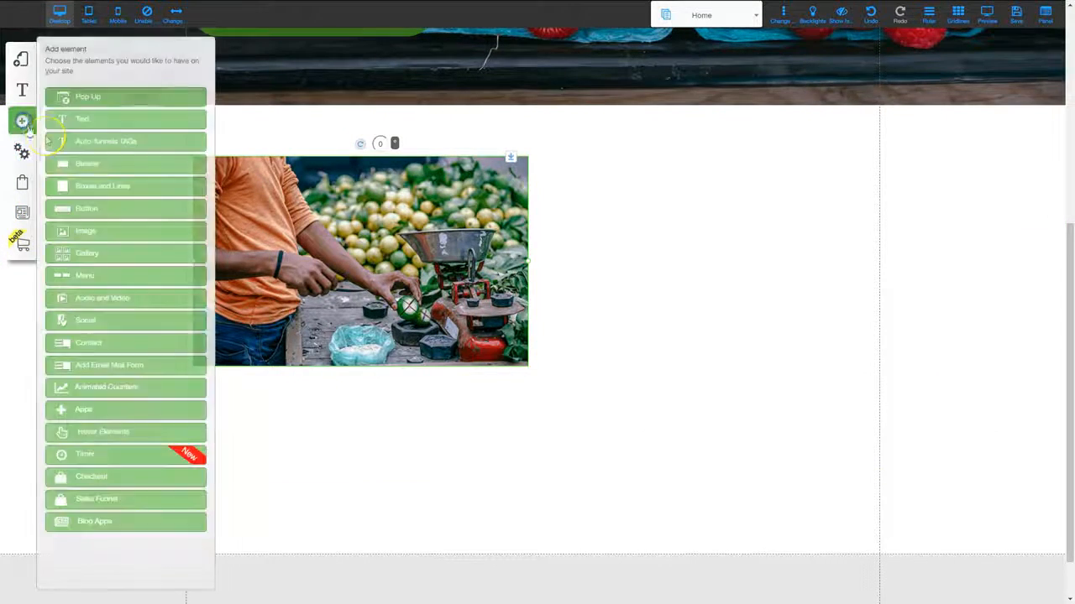
left_click(90, 123)
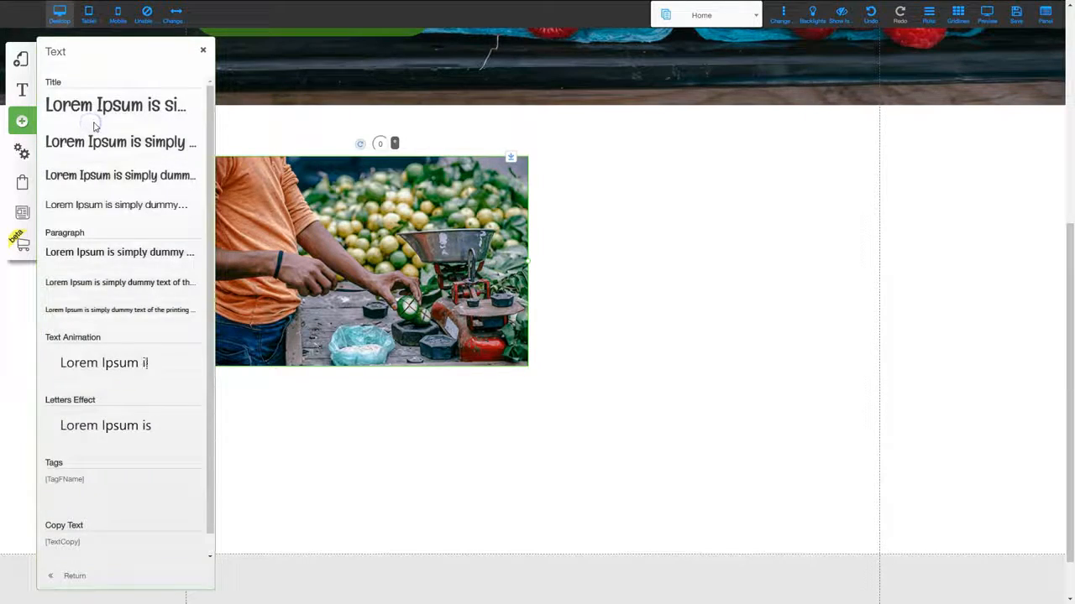
left_click(97, 106)
left_click_drag(454, 285, 659, 215)
Replace the title's placeholder text with "Our company has 10 professional fresh fruit experts."
double_click(661, 217)
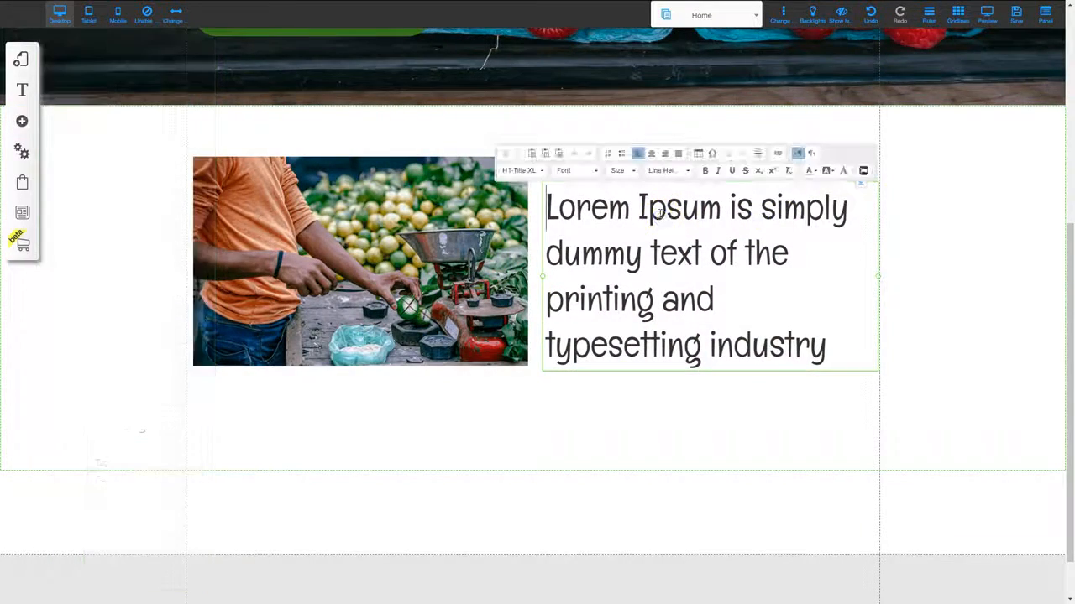
double_click(659, 214)
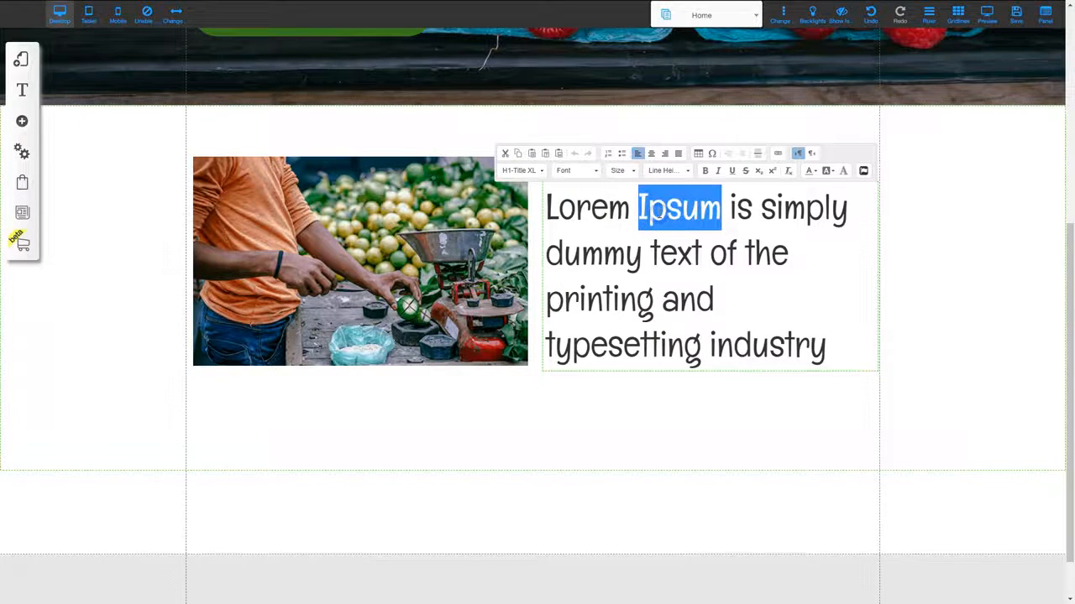
triple_click(660, 214)
type("Our company has 10 professional fresh fruit experts.")
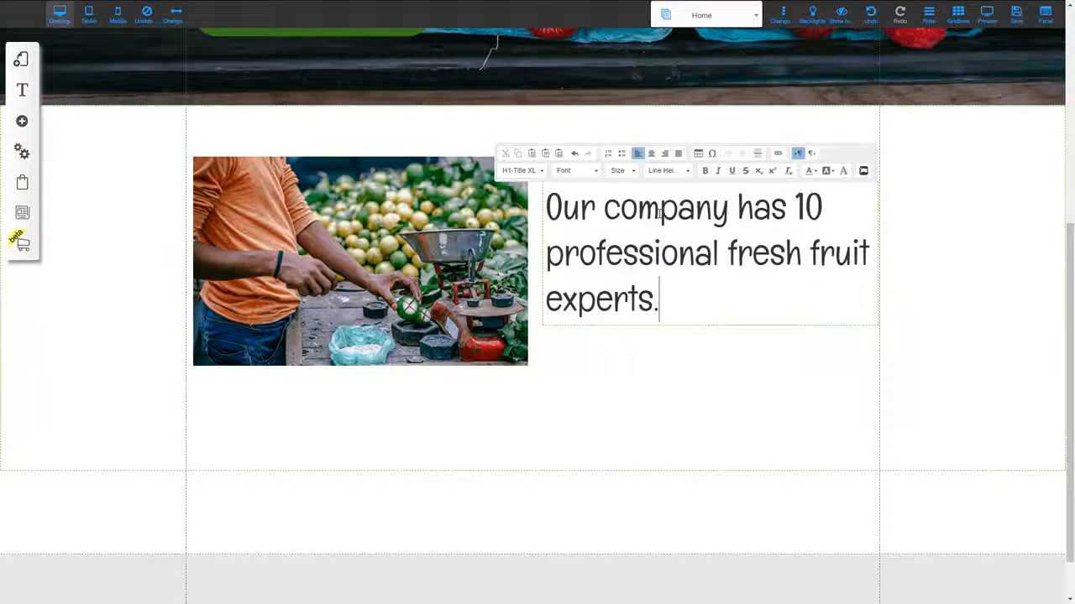
Insert a line break before "fresh" in the heading and widen its text box so "professional" fits on the first line
left_click(675, 241)
left_click(728, 250)
key("shift+Return")
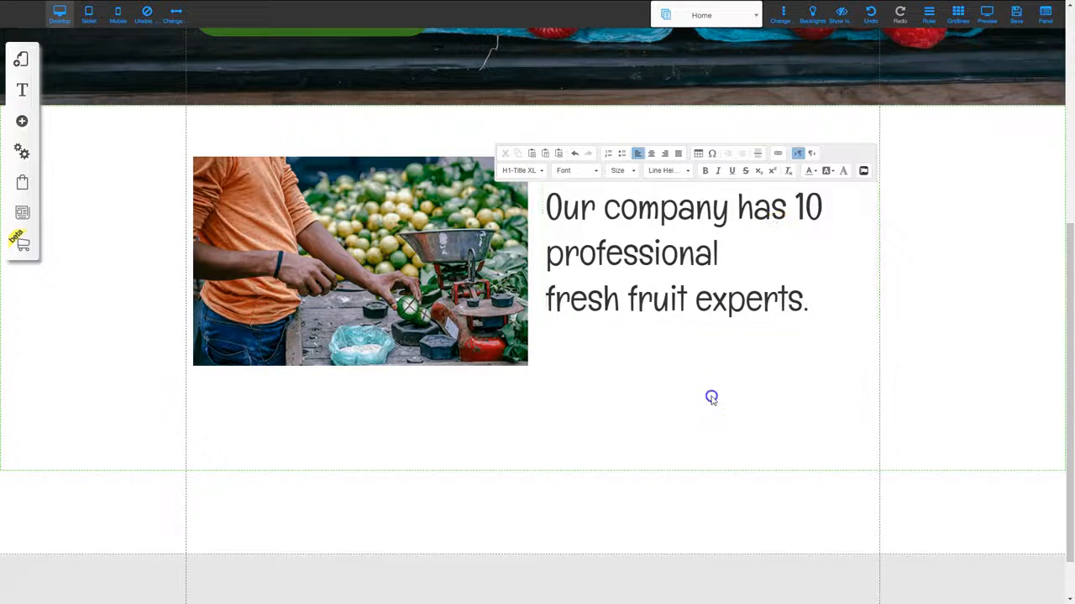
left_click(710, 395)
left_click(683, 216)
left_click_drag(880, 253, 1040, 224)
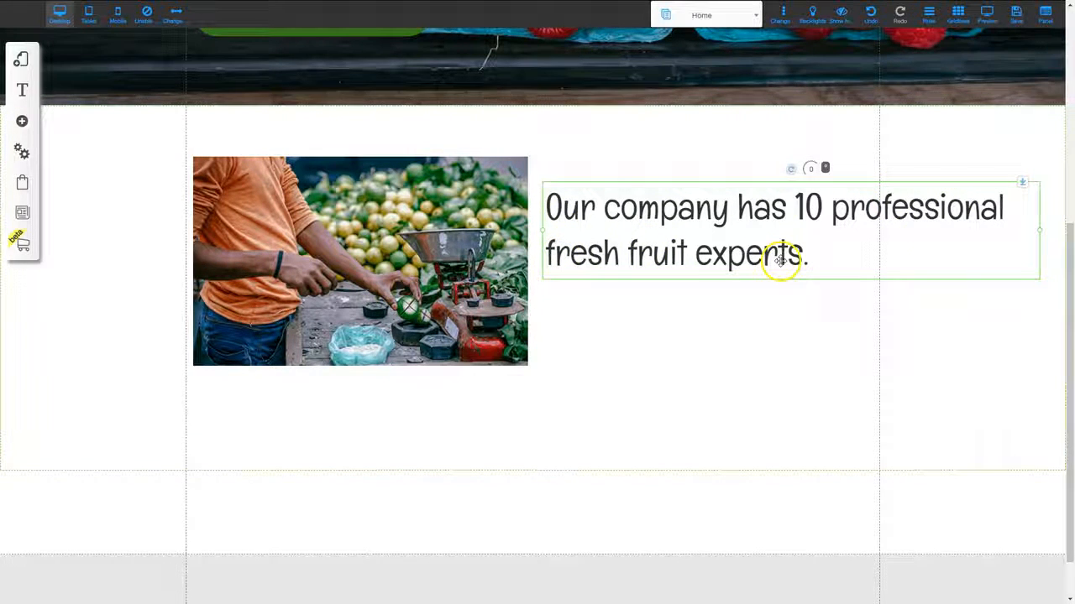
Arrange the heading above the vendor photo, aligning both with the left content guide of the white section
scroll(382, 271, "up", 2)
left_click_drag(382, 272, 378, 369)
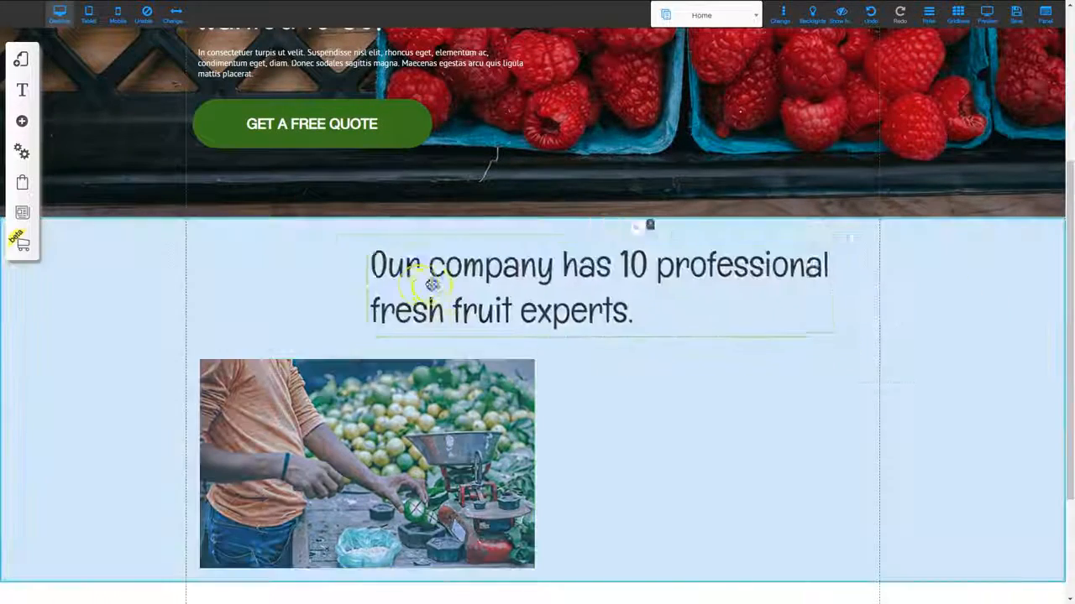
left_click_drag(431, 285, 272, 280)
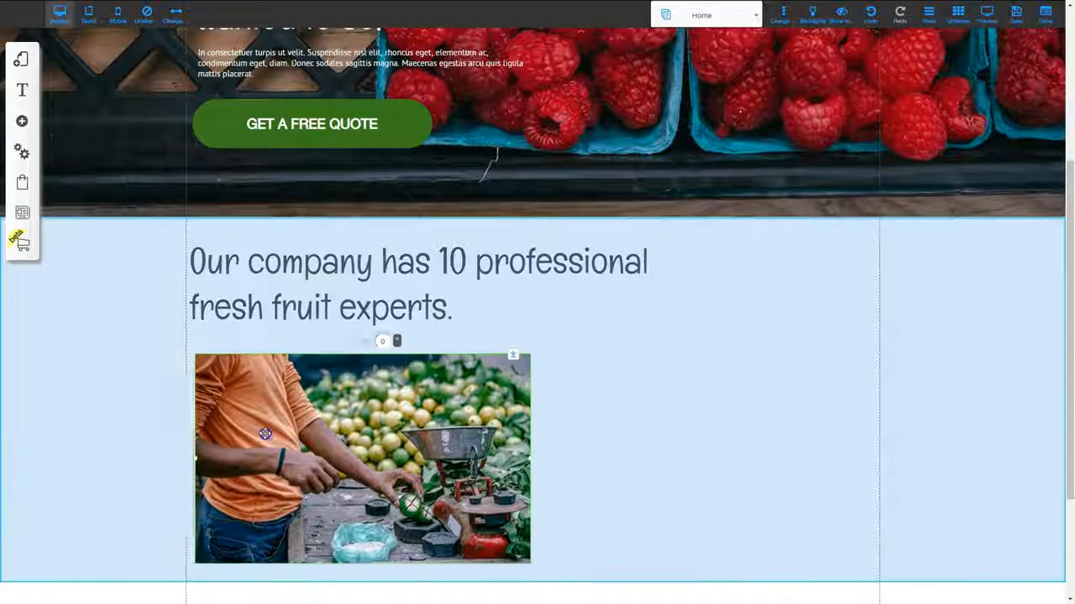
left_click_drag(269, 438, 257, 426)
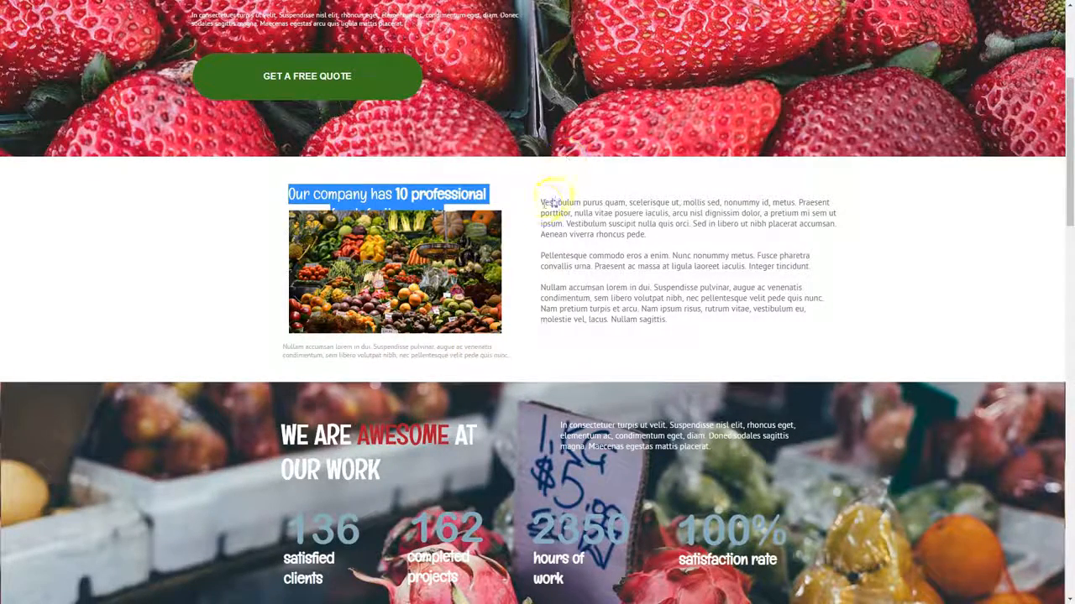
Copy the three body paragraphs beginning with "Vestibulum purus quam" from the reference page
left_click_drag(541, 203, 678, 329)
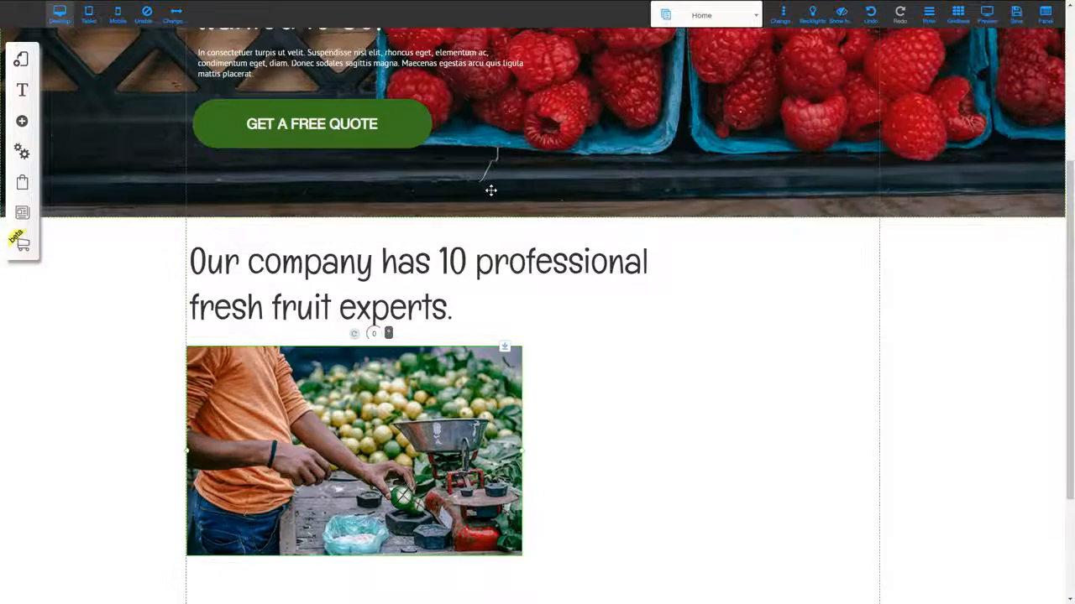
Apply the H3-Title M style to both lines of the company heading
double_click(362, 273)
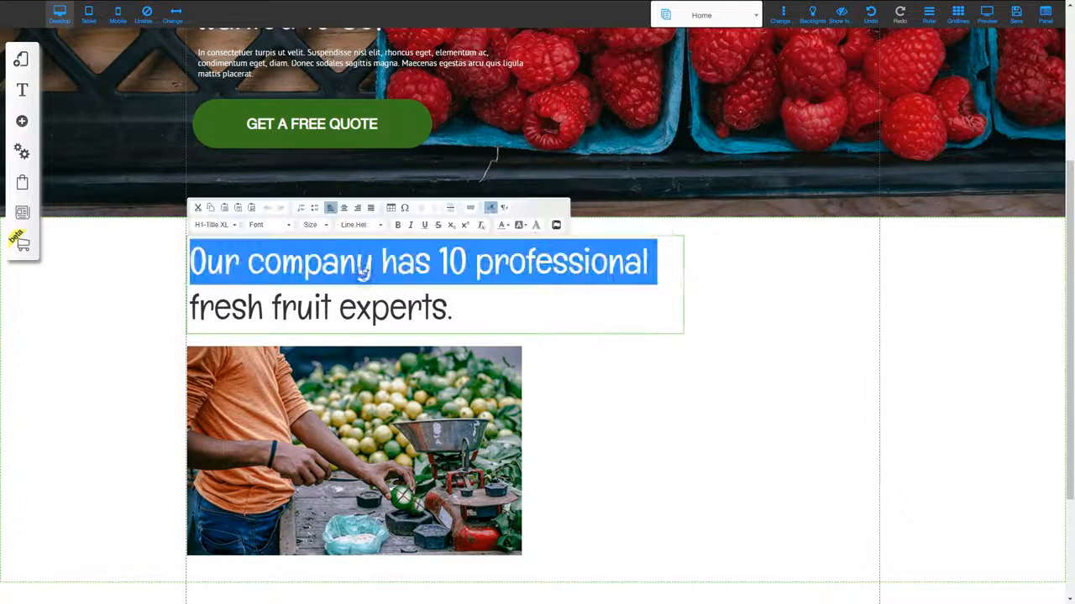
left_click_drag(453, 314, 193, 265)
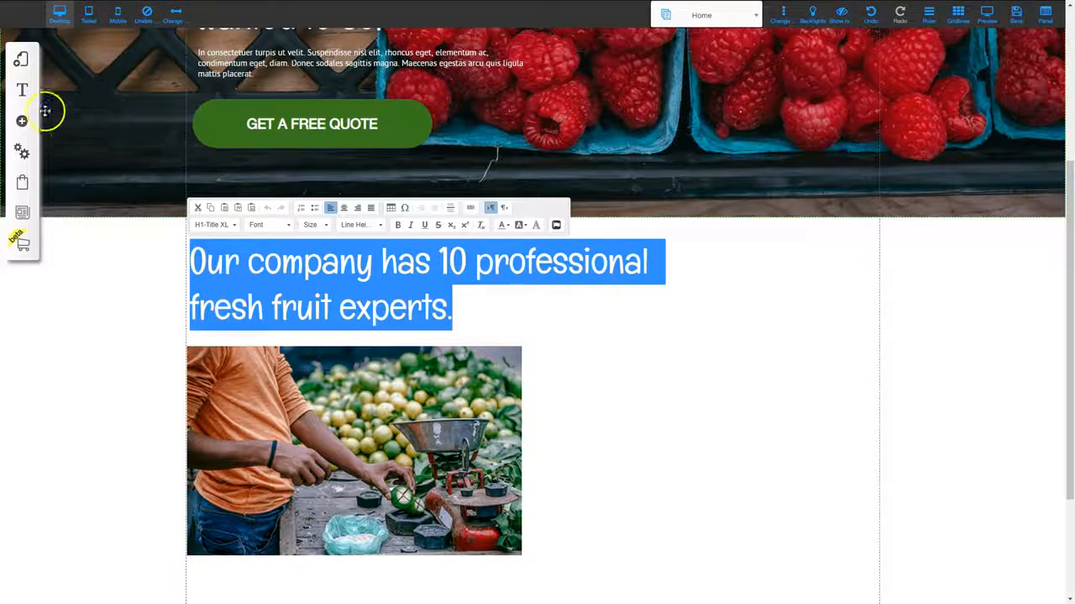
left_click(227, 227)
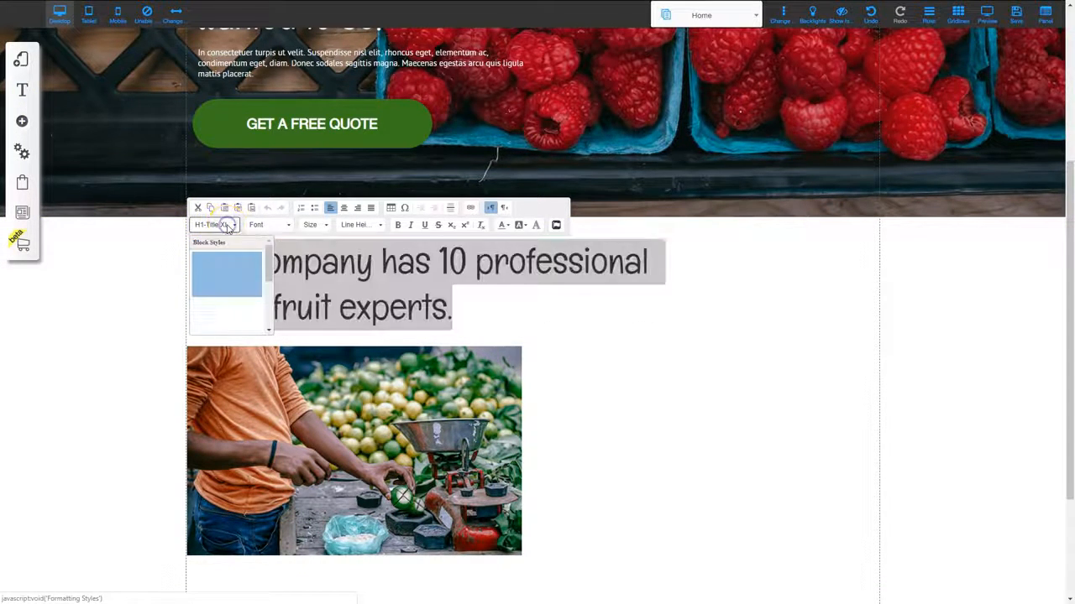
left_click(230, 322)
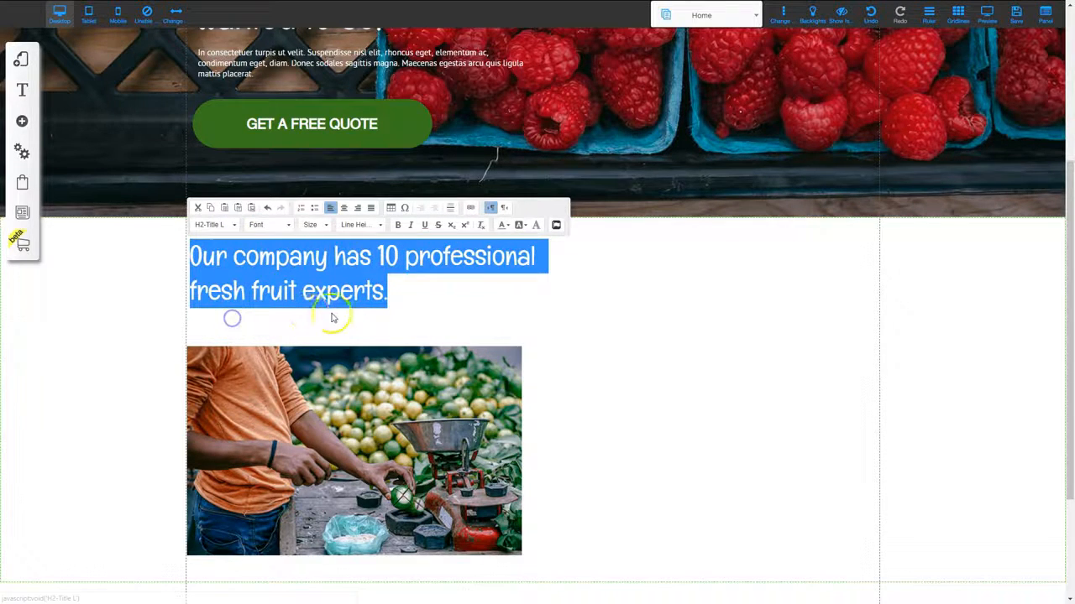
left_click(234, 227)
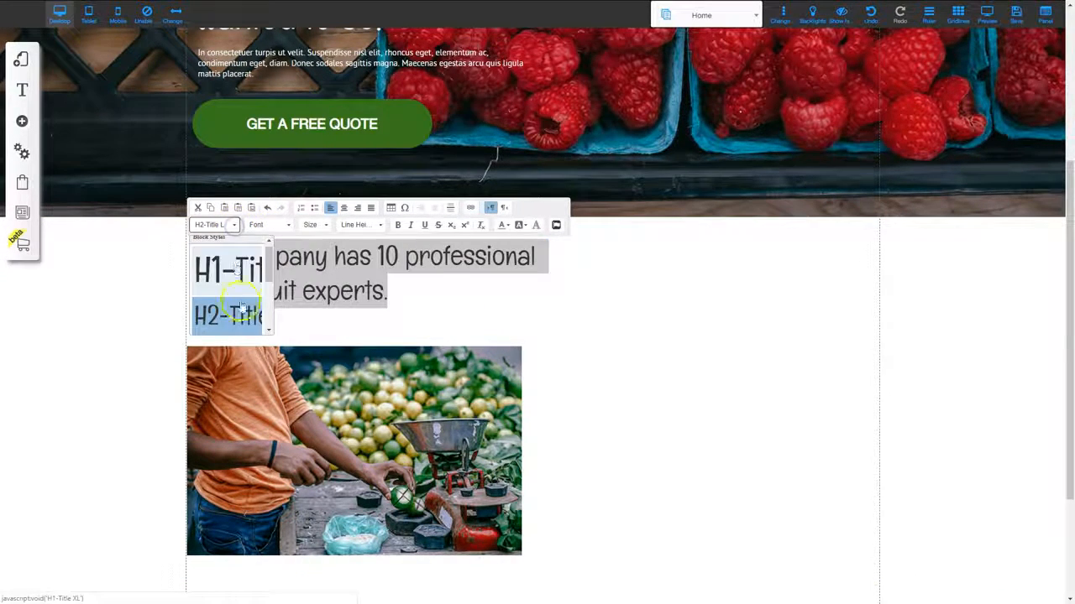
left_click(236, 294)
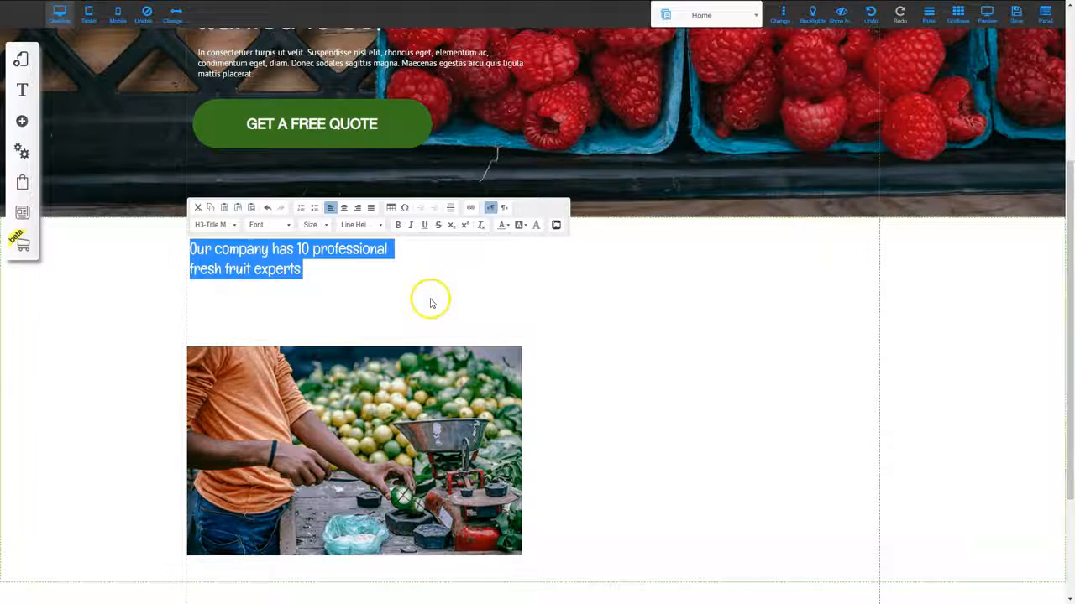
left_click(403, 293)
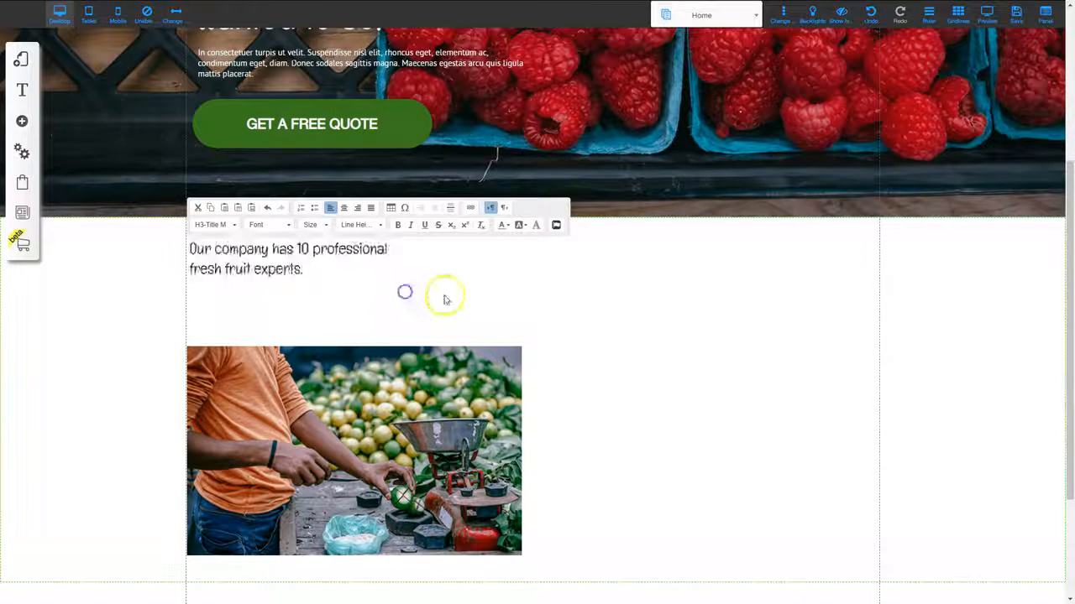
Make "10 professional" in the company heading bold
left_click(302, 249)
left_click_drag(297, 249, 392, 247)
left_click(398, 225)
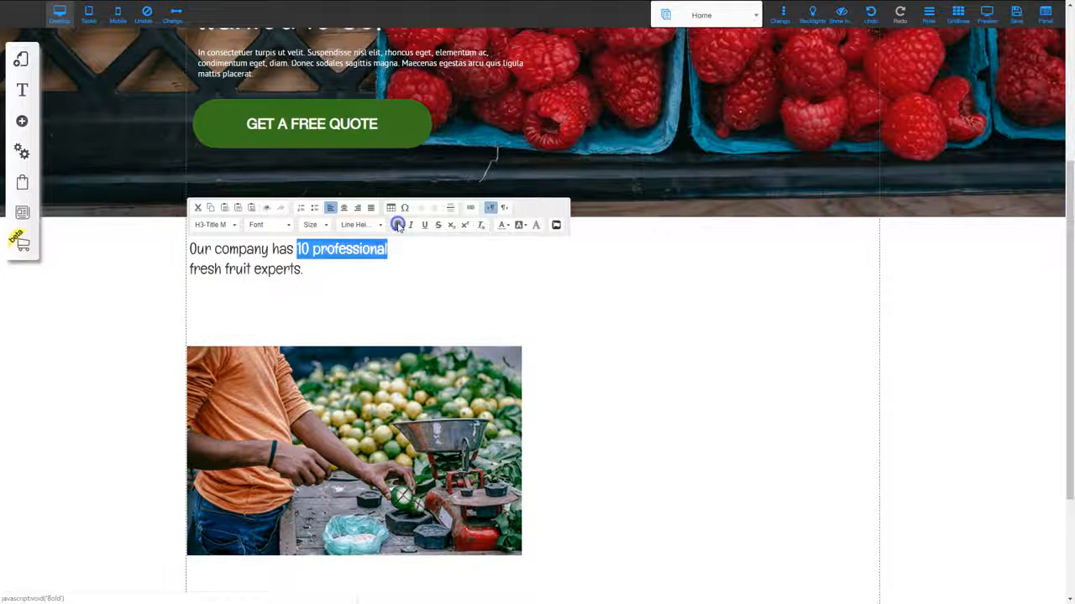
left_click(424, 330)
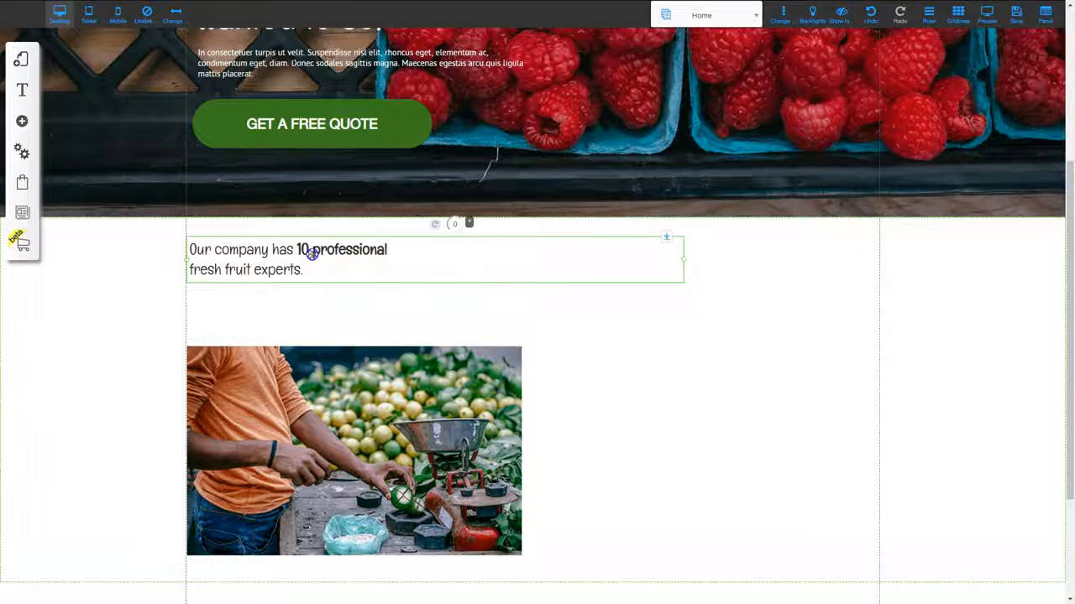
Move the vendor photo up directly beneath the heading and shrink it proportionally to about three quarters of its width
left_click_drag(305, 408, 305, 353)
left_click(462, 411)
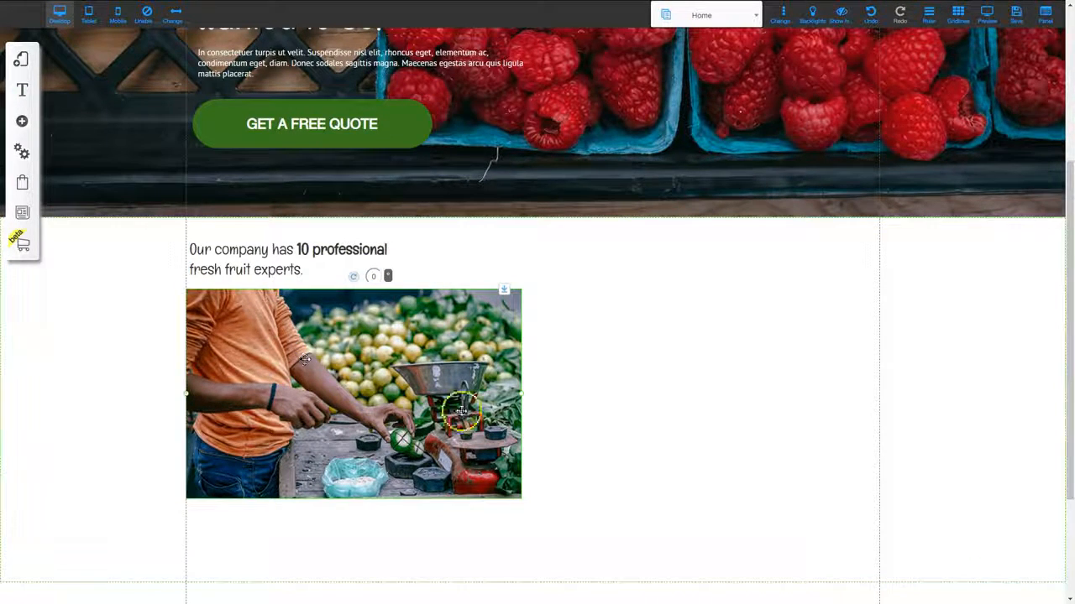
left_click_drag(520, 394, 433, 374)
left_click_drag(319, 376, 319, 371)
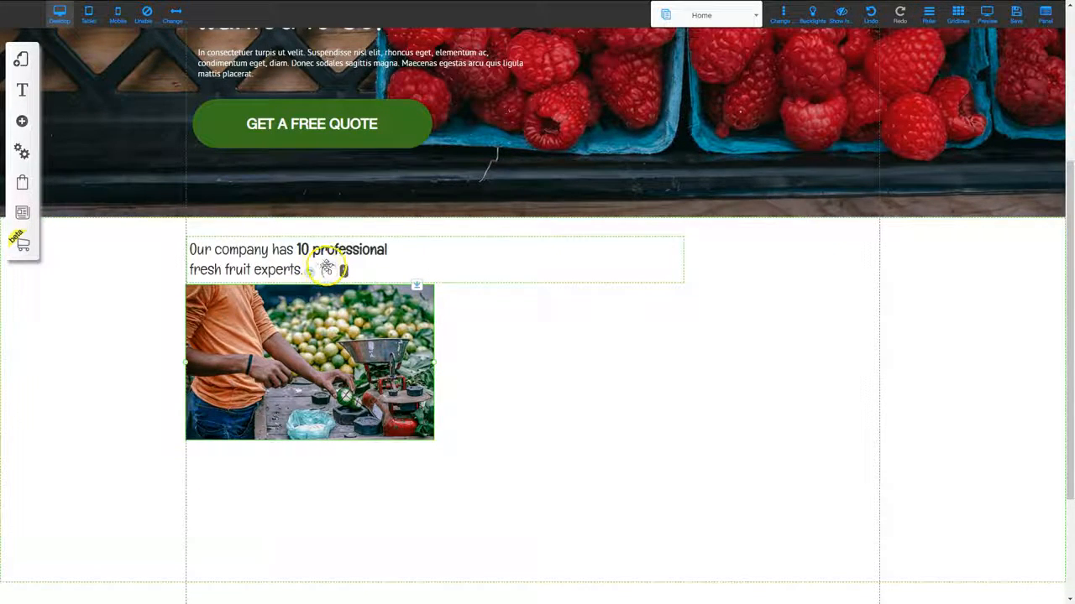
left_click(478, 387)
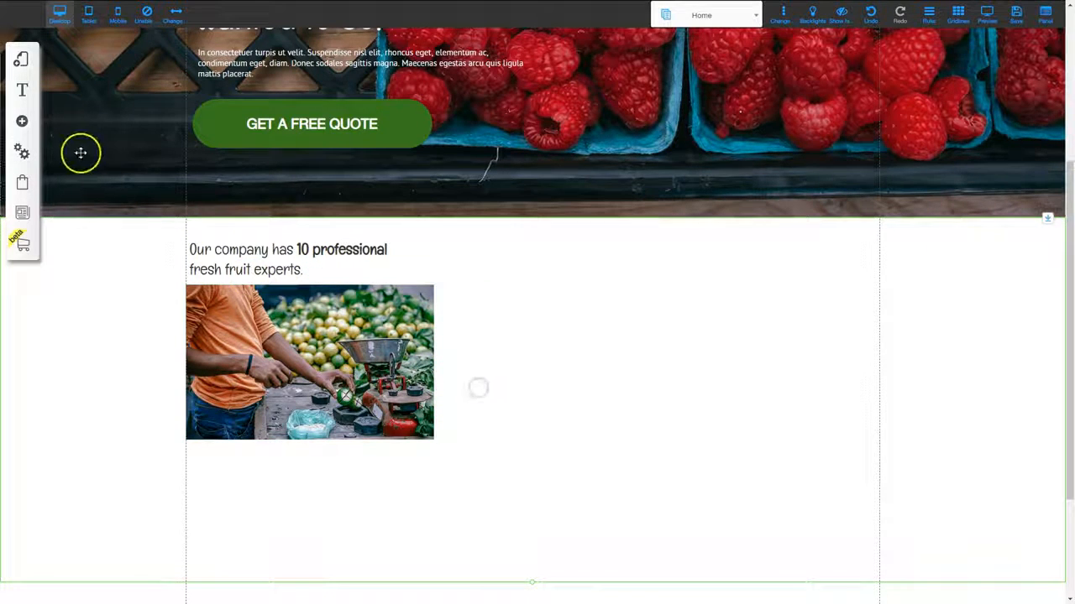
Add a third-size title text element to the right of the vendor photo
left_click(22, 121)
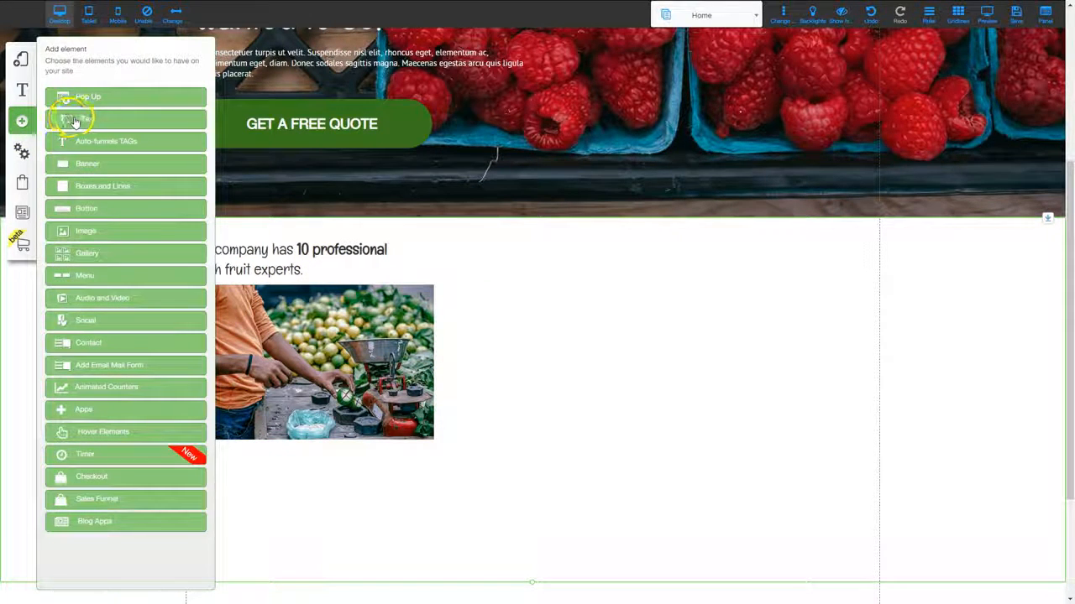
left_click(75, 118)
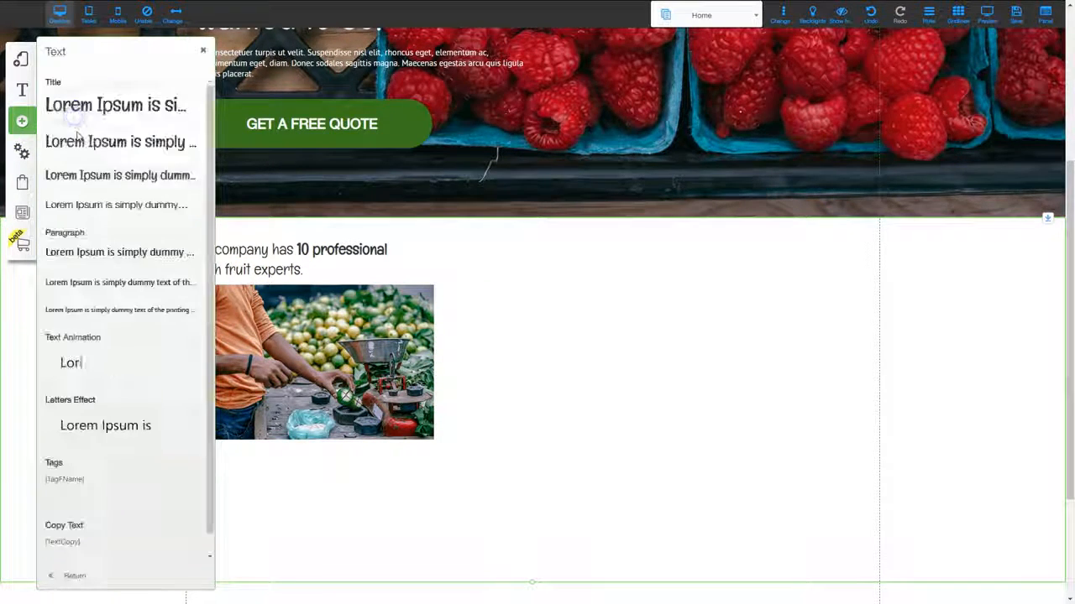
left_click(90, 176)
left_click_drag(514, 262, 612, 286)
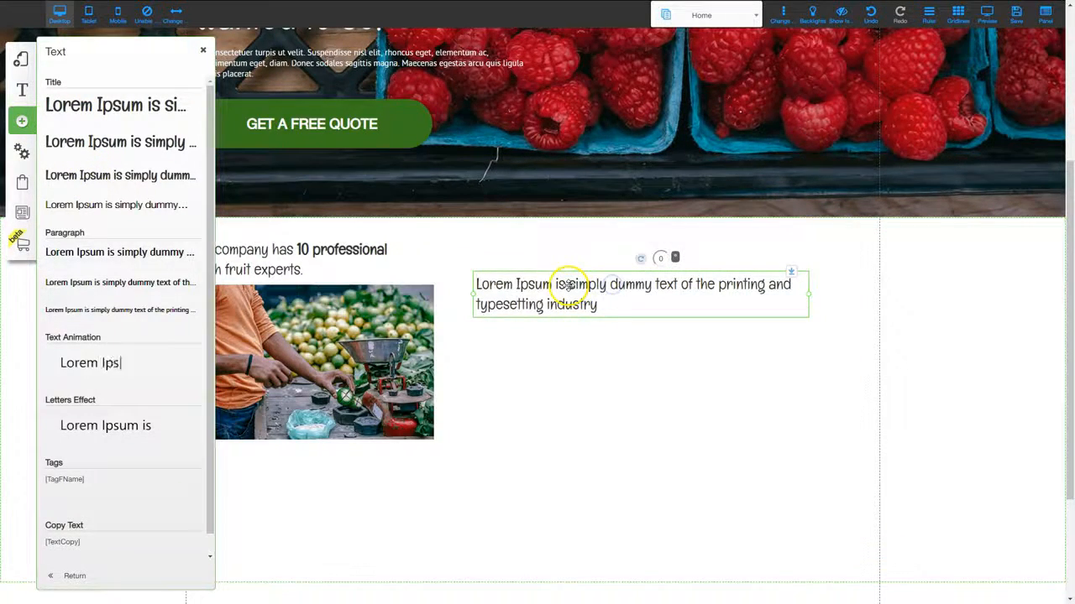
Replace the new text element's placeholder with the three copied paragraphs beginning with "Vestibulum purus quam"
double_click(568, 286)
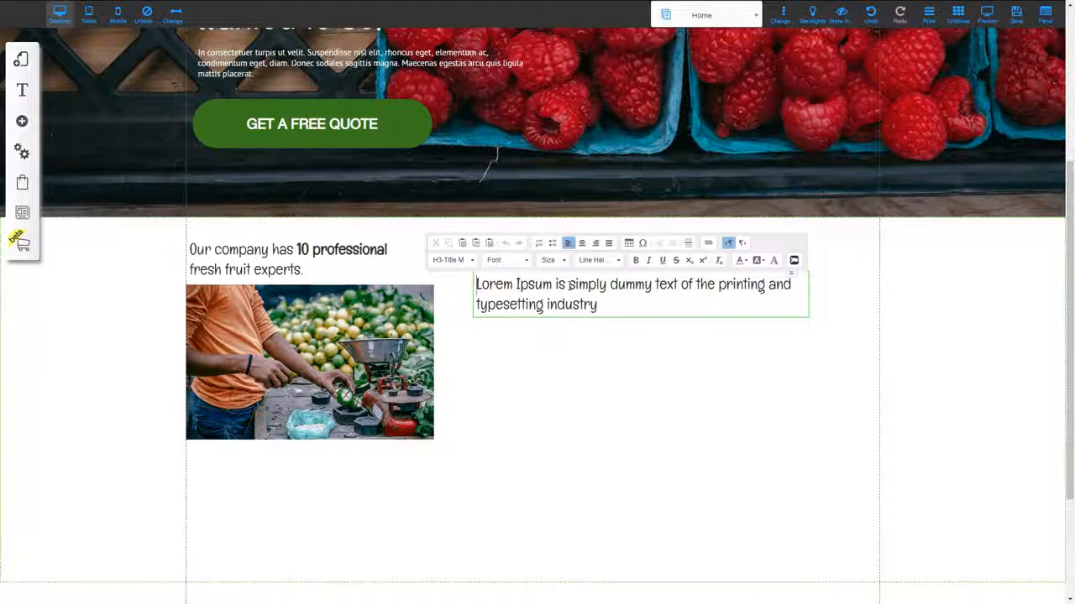
triple_click(569, 285)
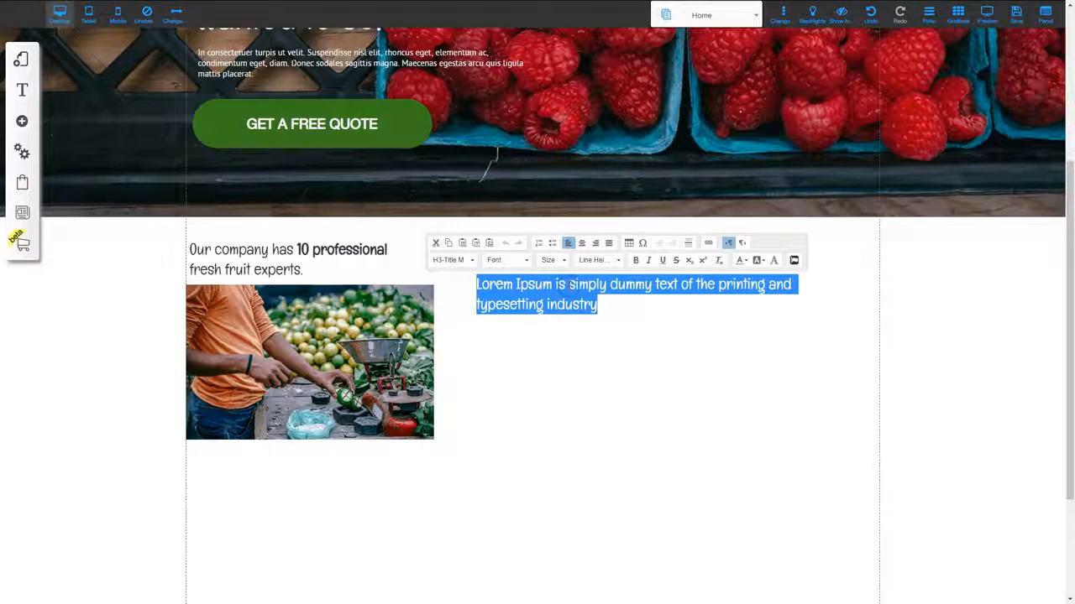
key("ctrl+v")
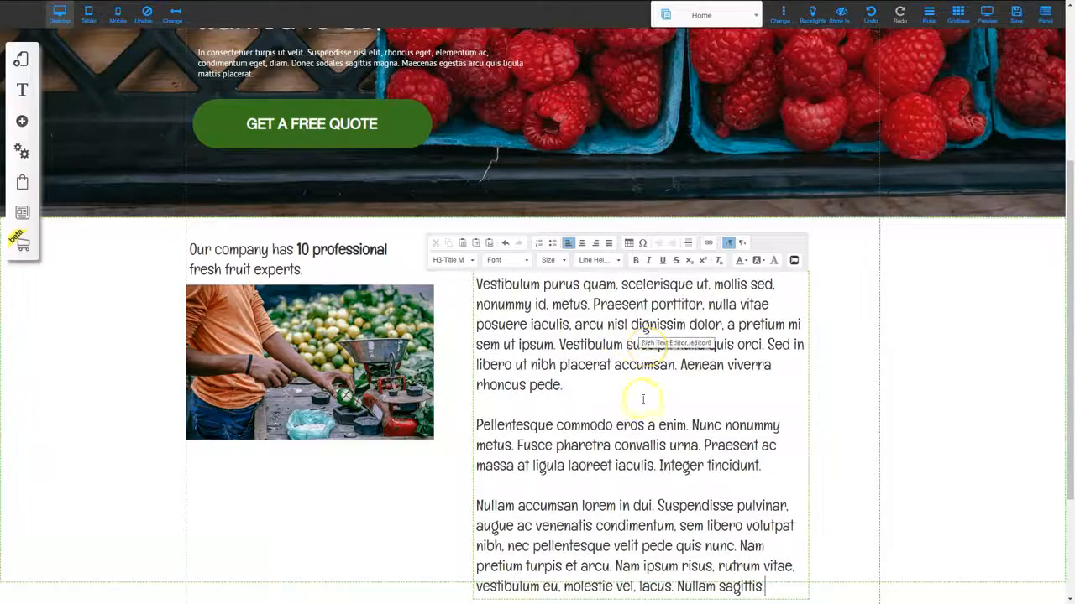
left_click(834, 391)
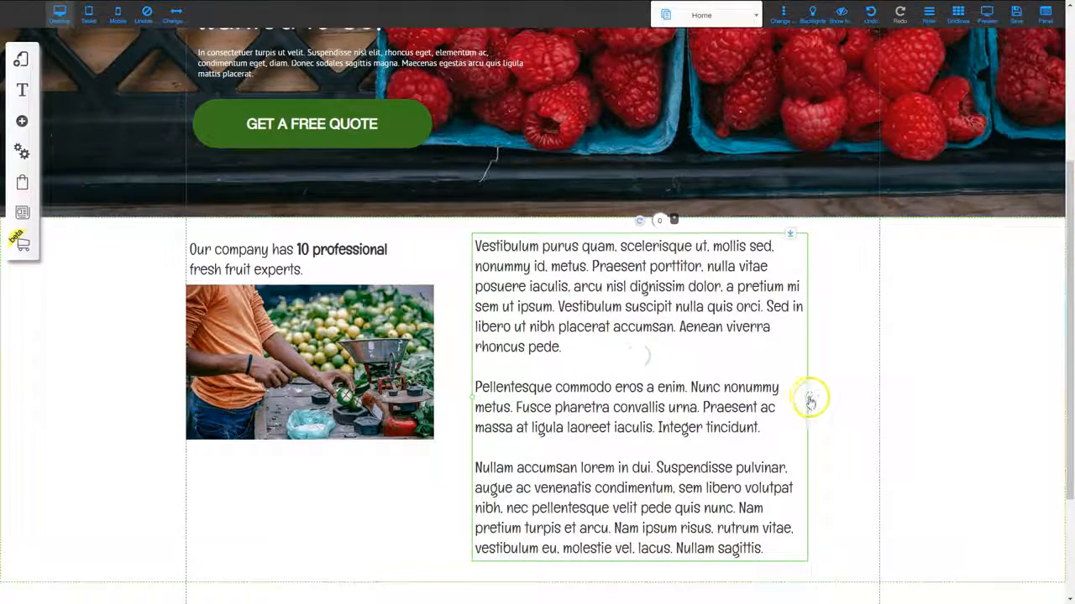
Widen the paragraph text box and position it against the right content guide, with its top level with the heading
left_click_drag(810, 403, 873, 392)
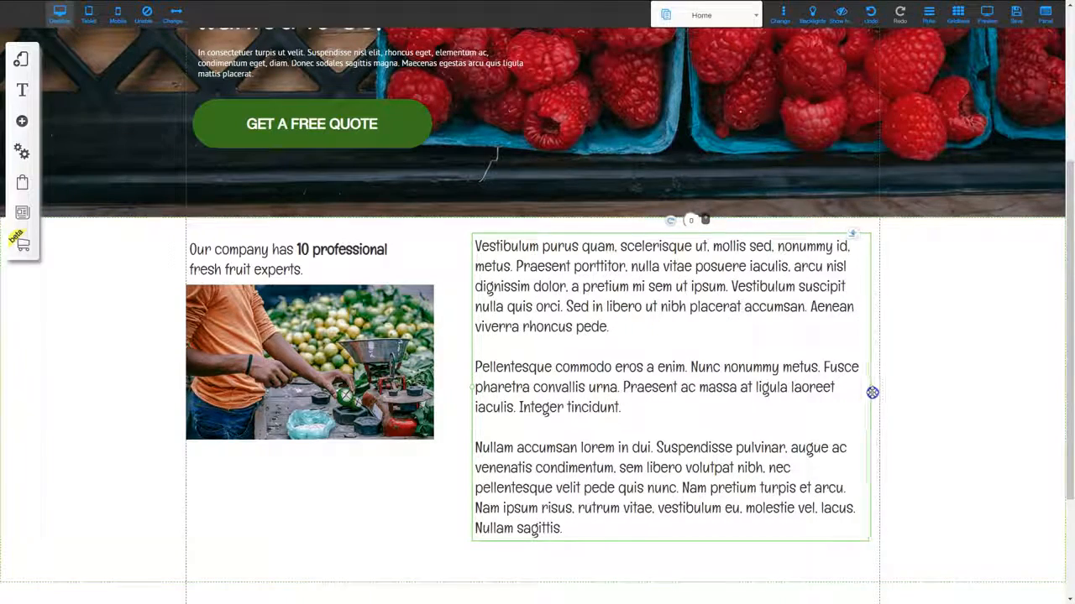
left_click_drag(682, 380, 686, 388)
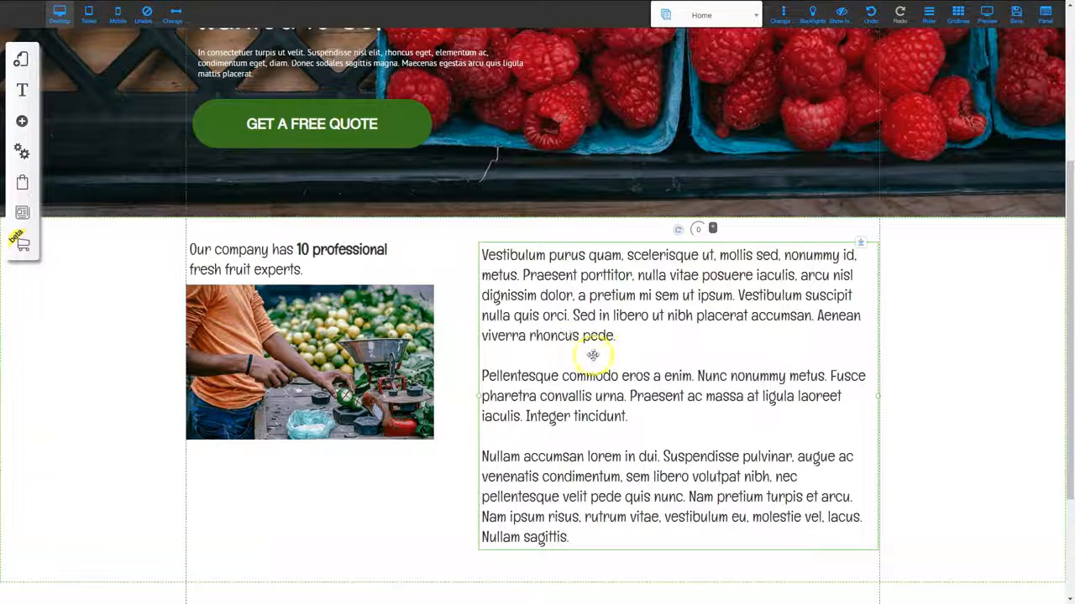
Justify the three body paragraphs, then widen their text box slightly toward the photo and nudge it up
triple_click(578, 314)
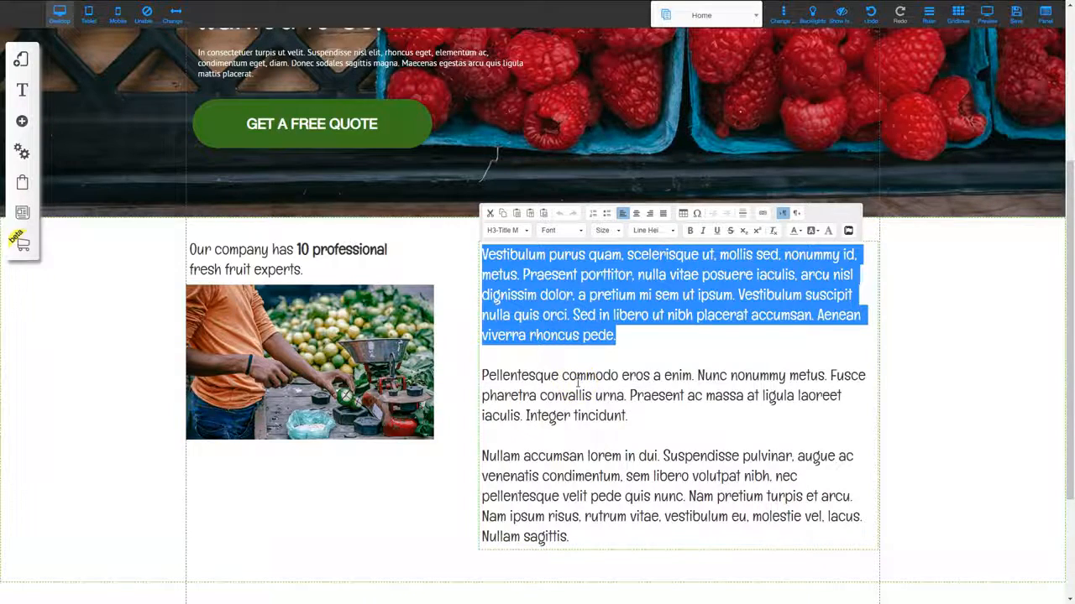
key("ctrl+a")
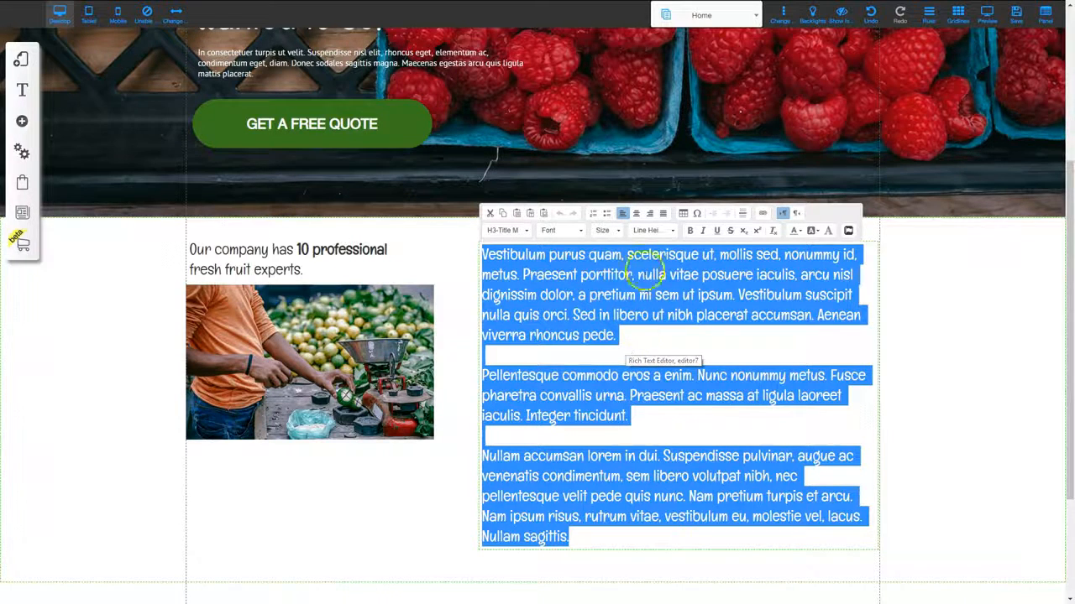
left_click(664, 214)
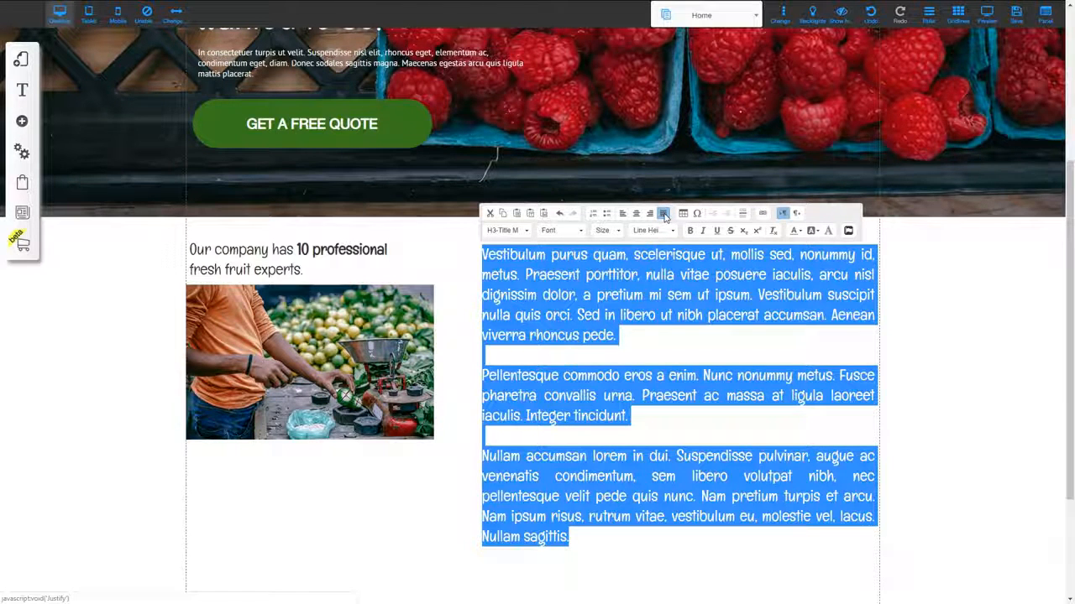
left_click(962, 334)
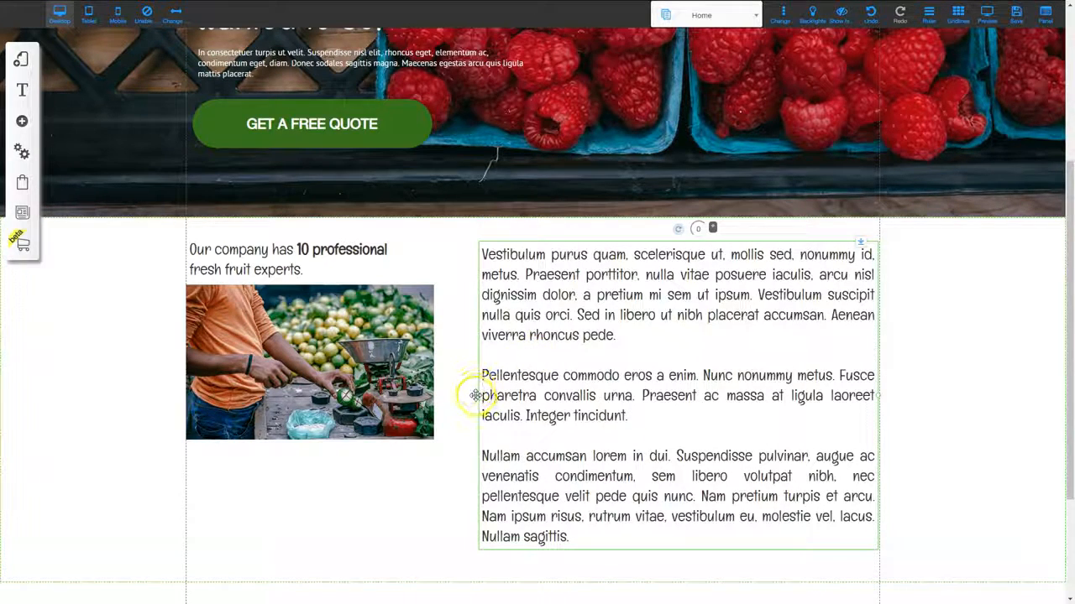
left_click_drag(480, 399, 462, 397)
left_click_drag(640, 337, 638, 331)
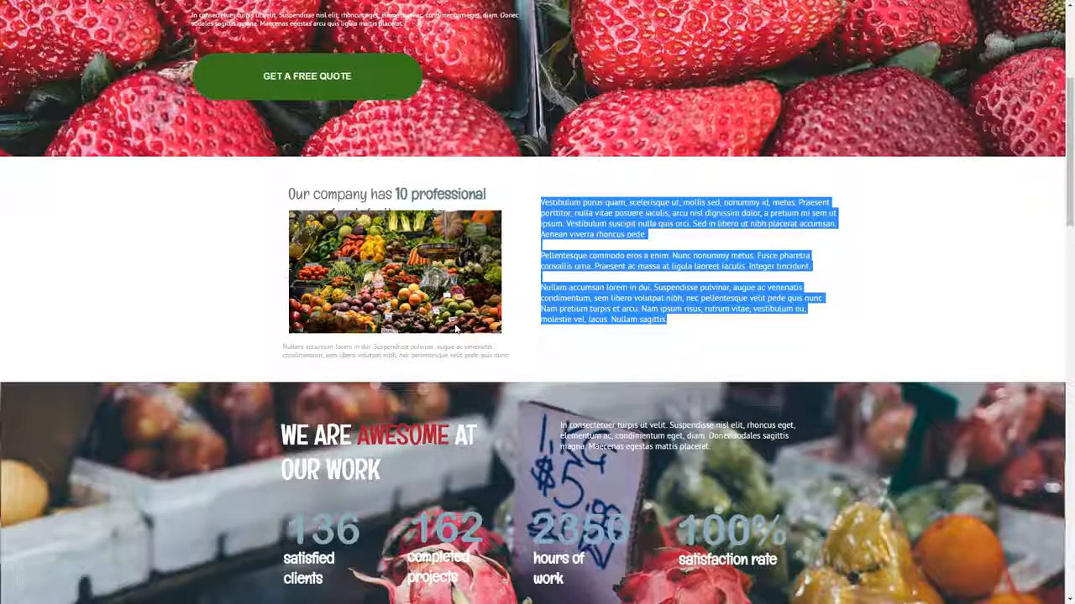
Copy the caption under the reference page's fruit photo and add a Body M paragraph element below the vendor photo
left_click_drag(281, 348, 509, 363)
key("ctrl+c")
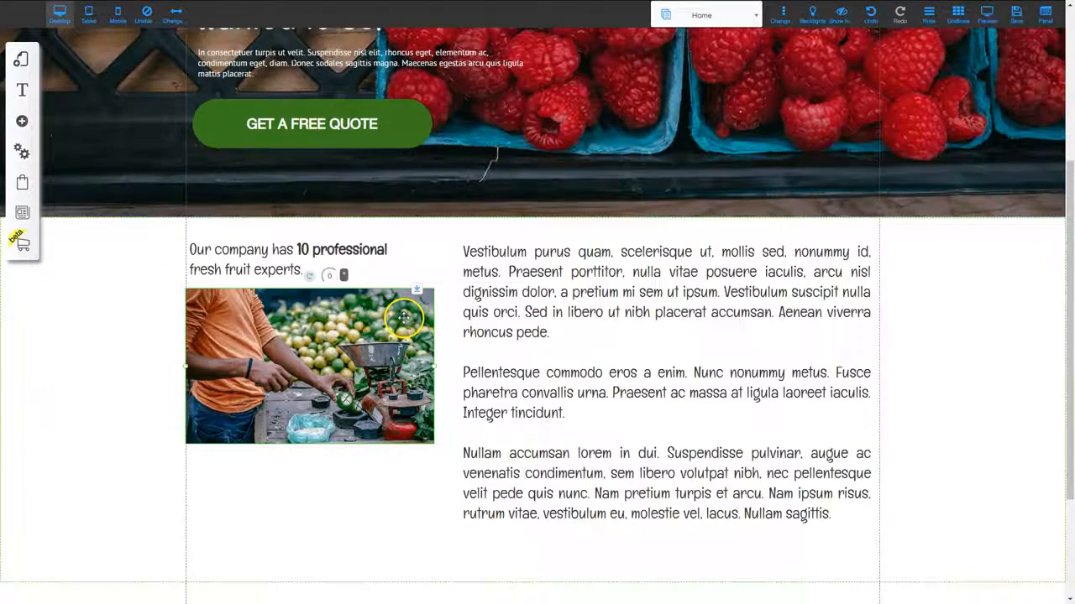
left_click(22, 121)
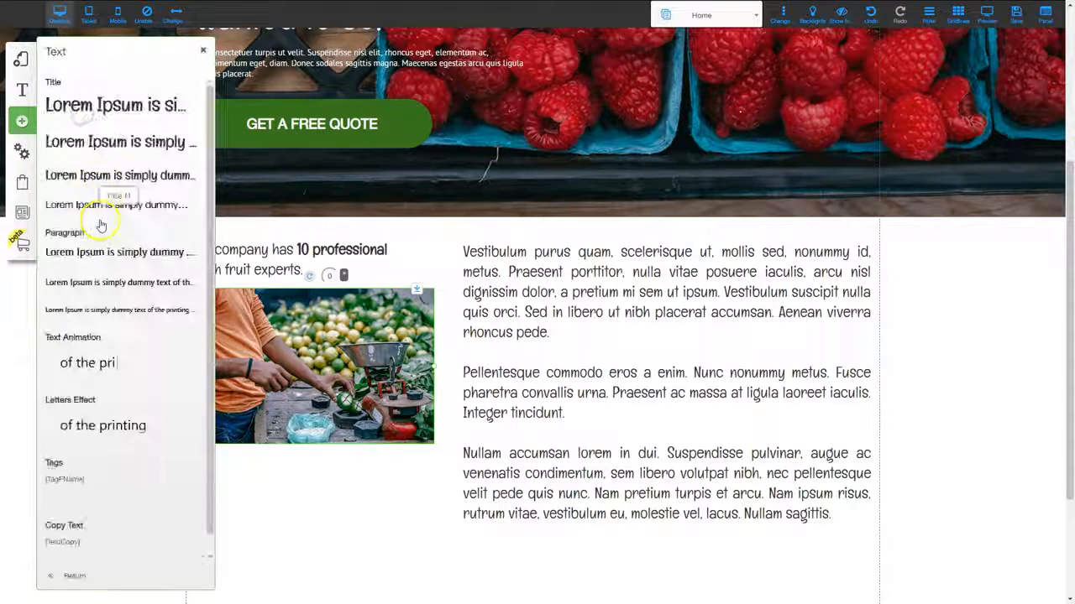
left_click(103, 282)
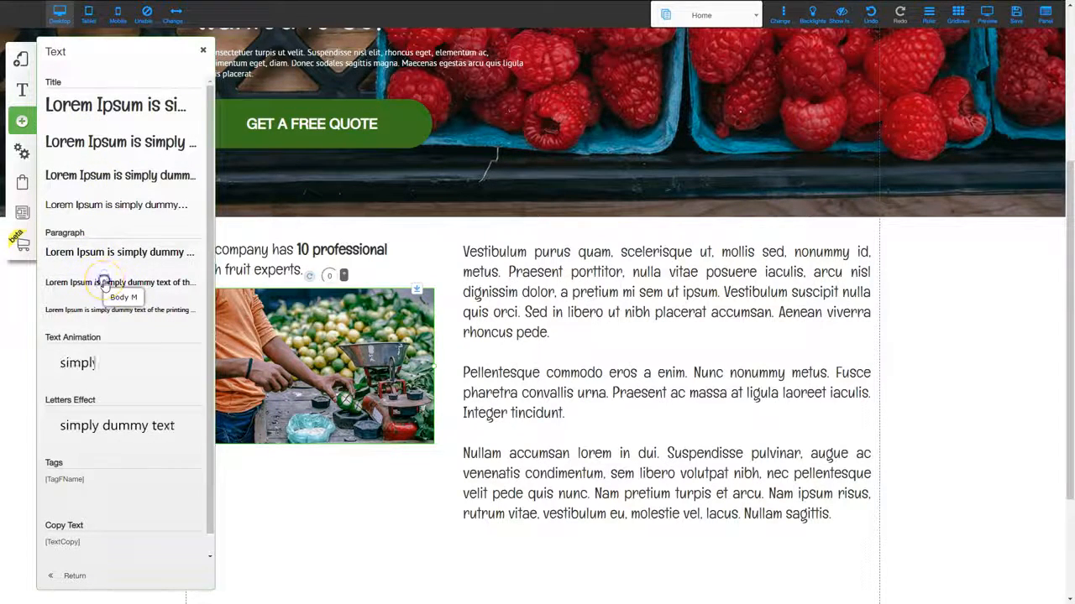
left_click_drag(402, 275, 262, 478)
left_click(201, 52)
Replace the new paragraph's placeholder with the copied caption beginning with "Nullam accumsan lorem in dui"
left_click(269, 478)
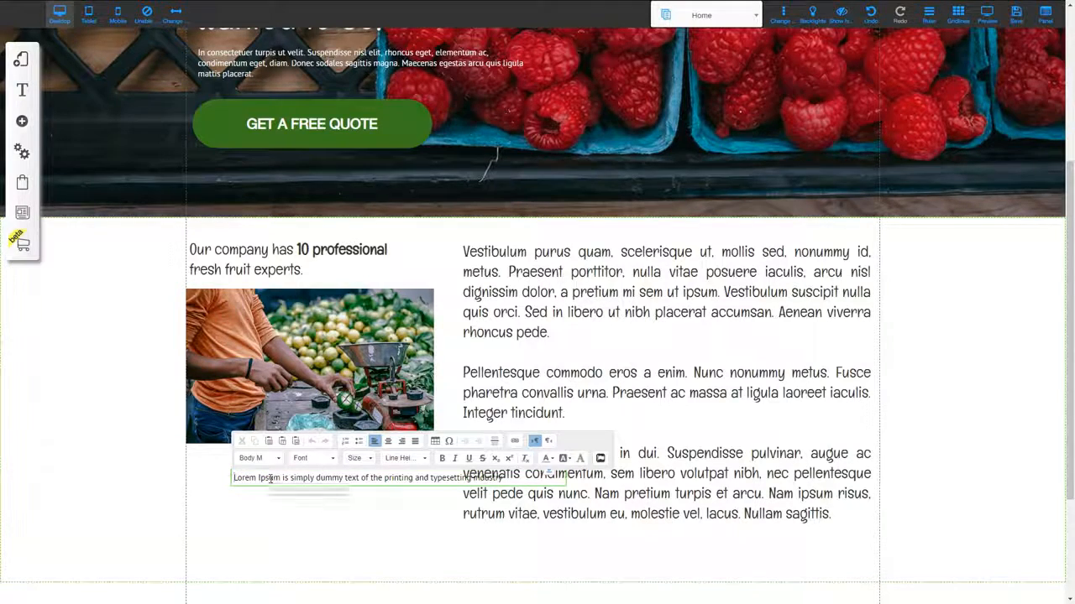
triple_click(268, 477)
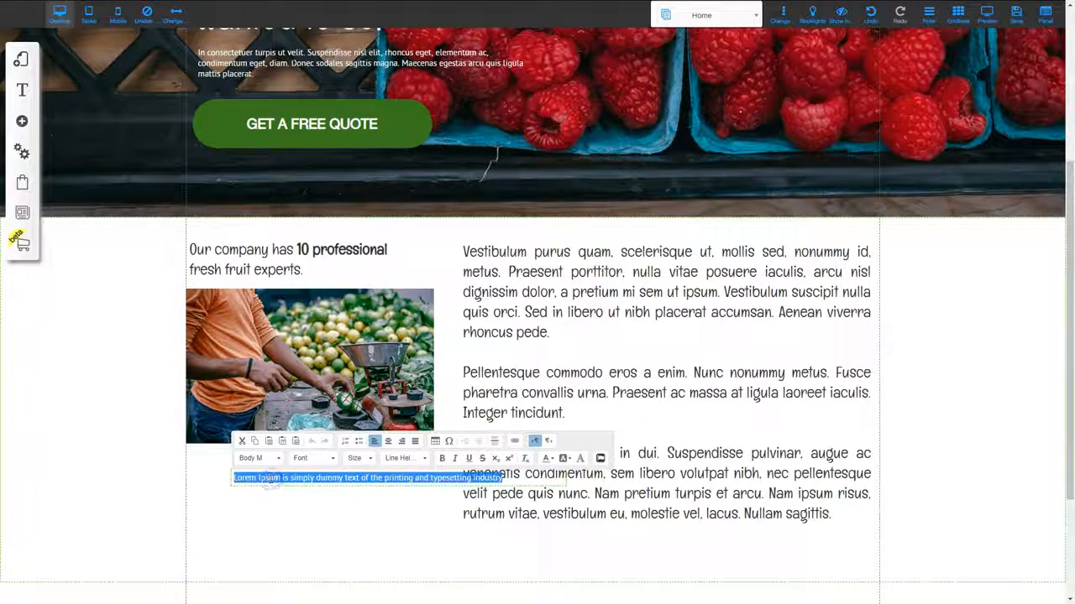
key("ctrl+v")
left_click(365, 546)
Align the caption under the vendor photo at the photo's width and space the heading, photo and caption evenly apart
left_click_drag(367, 487, 322, 472)
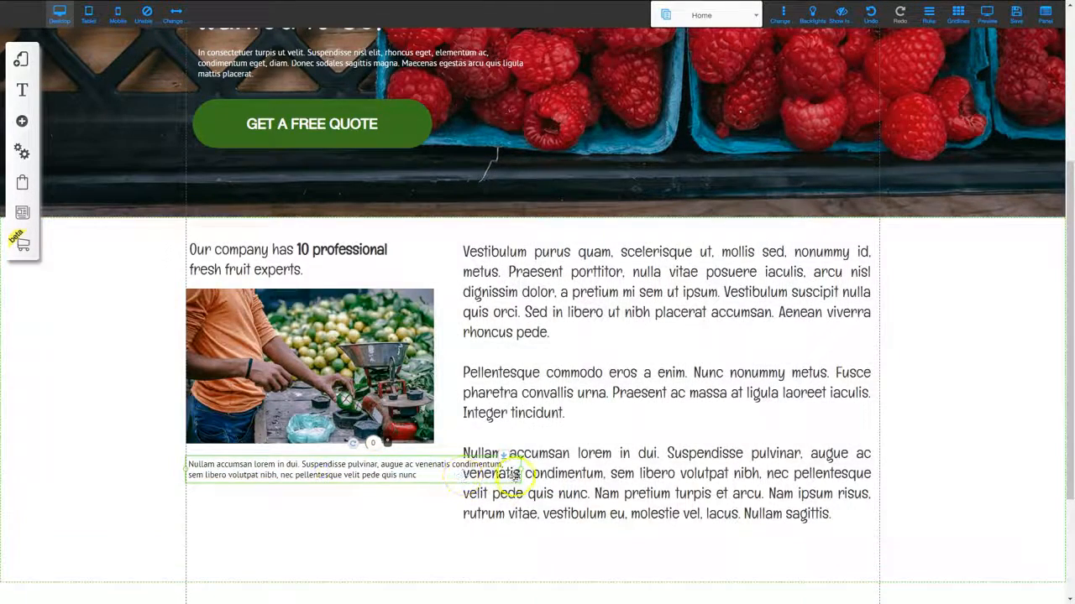
left_click_drag(503, 463, 435, 463)
left_click_drag(327, 473, 327, 486)
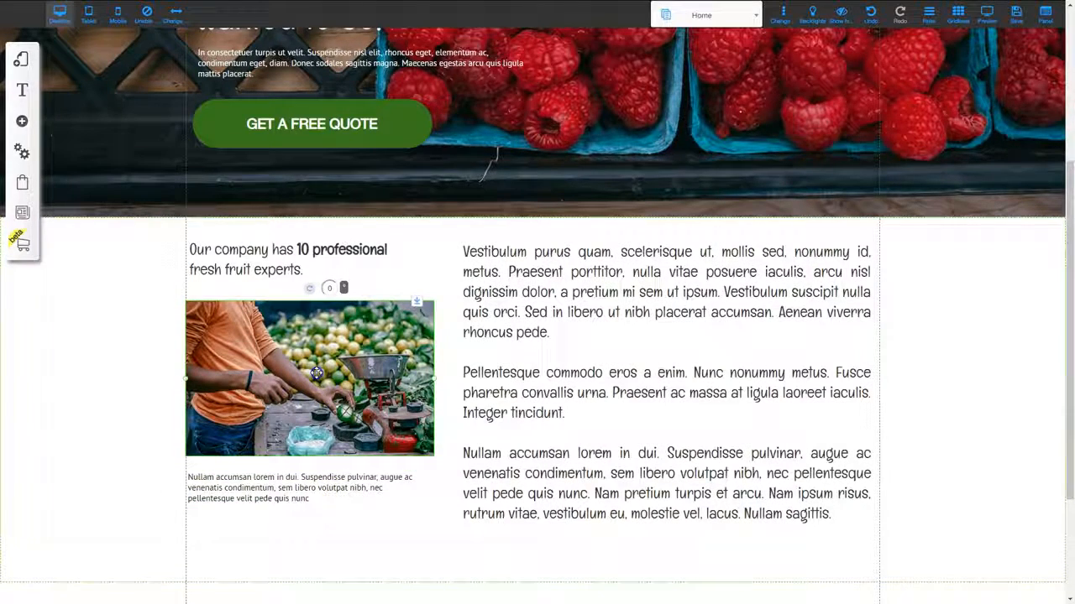
left_click_drag(319, 461, 319, 496)
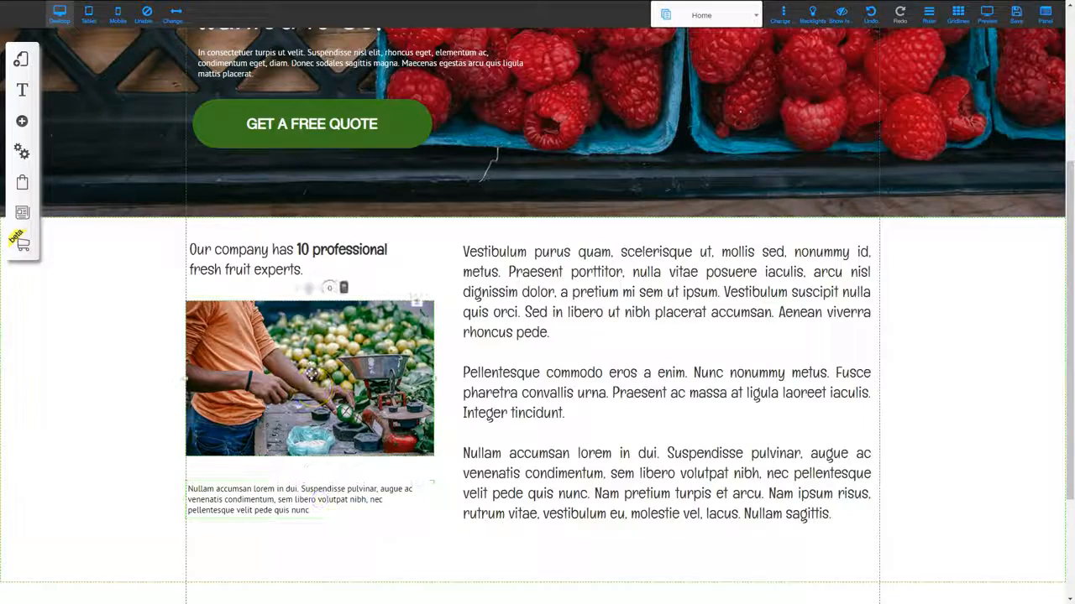
left_click(283, 283)
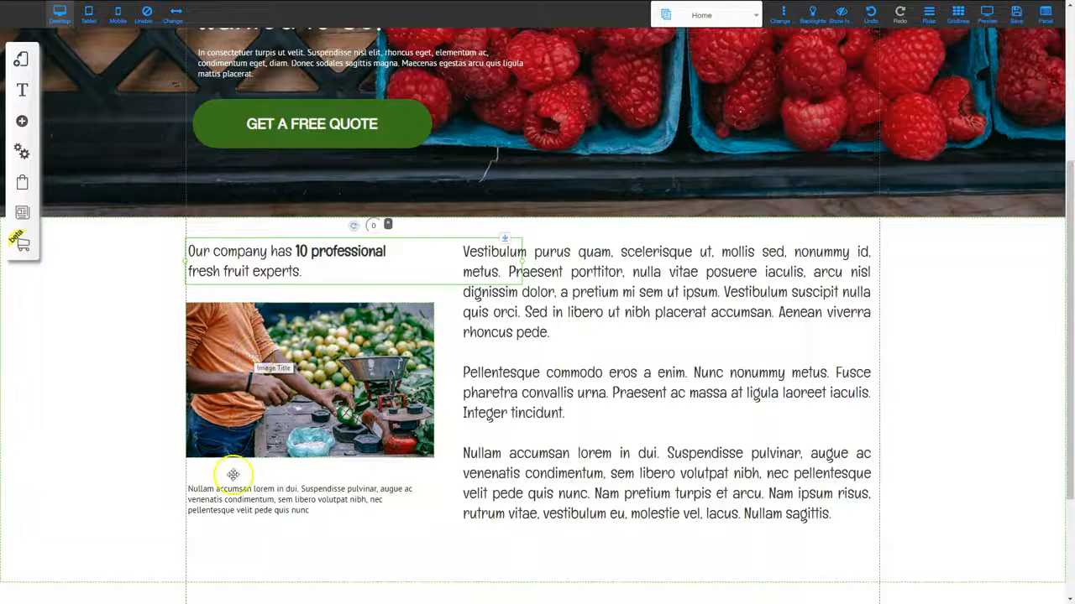
Shorten the white company section so its lower edge sits just below the body paragraphs
left_click(327, 544)
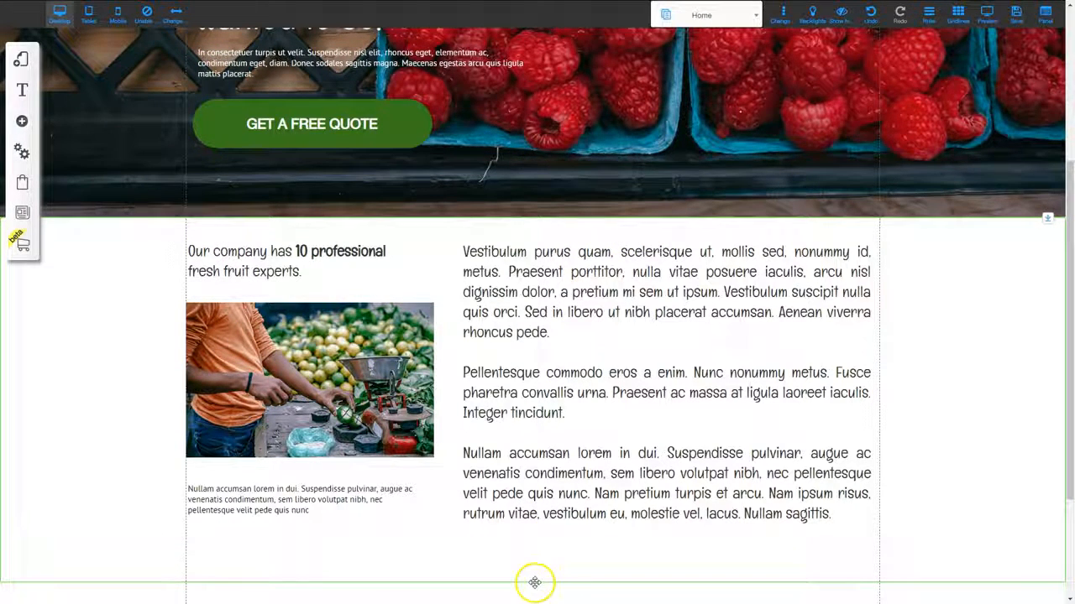
left_click_drag(532, 583, 536, 548)
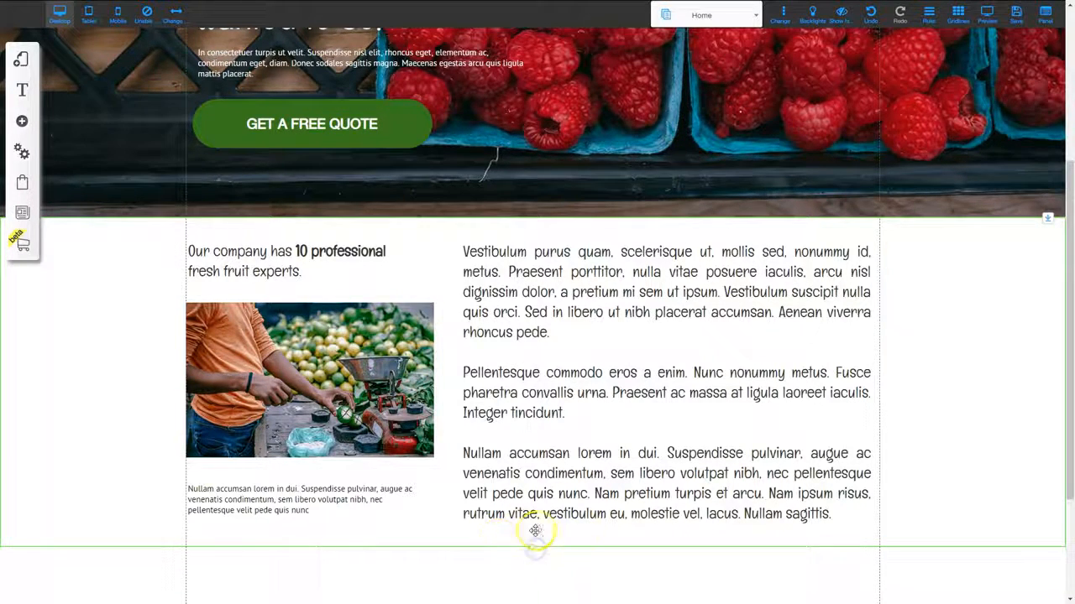
left_click(568, 246)
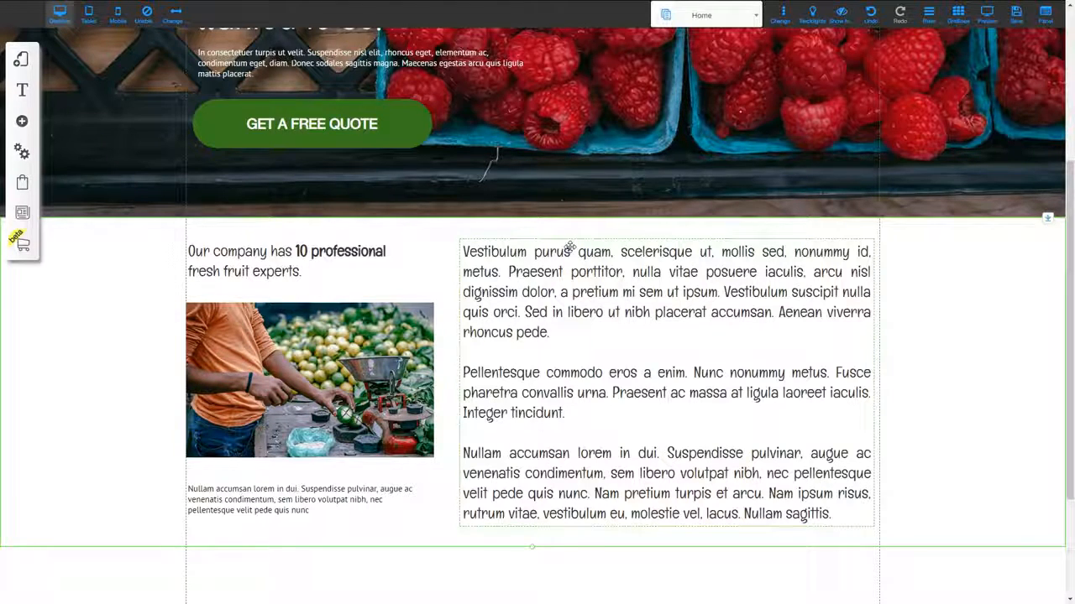
Save the site changes with the default layout and Home page included
left_click(1015, 11)
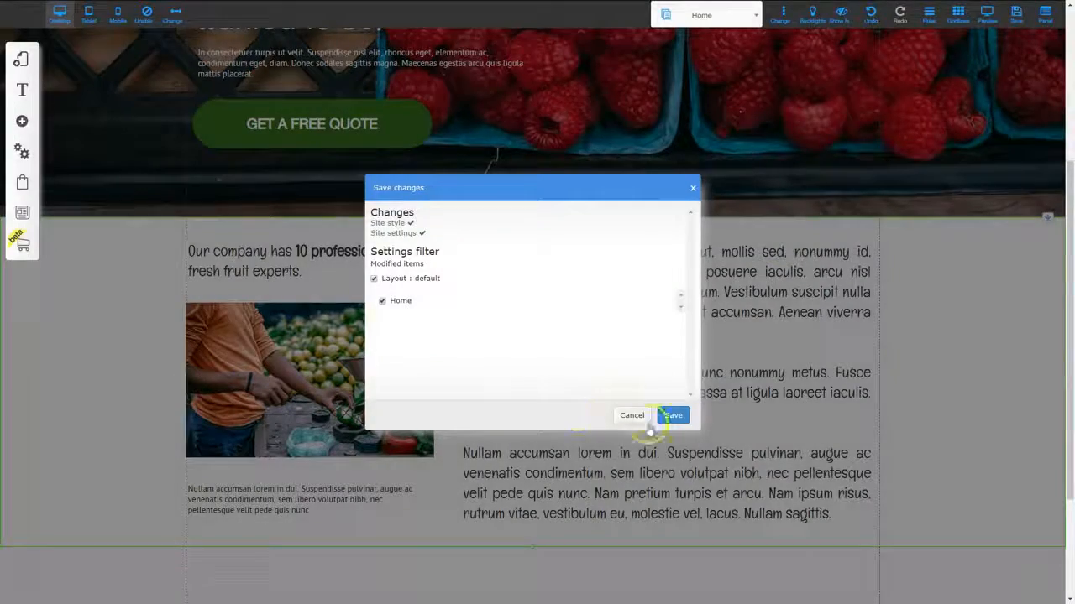
left_click(685, 412)
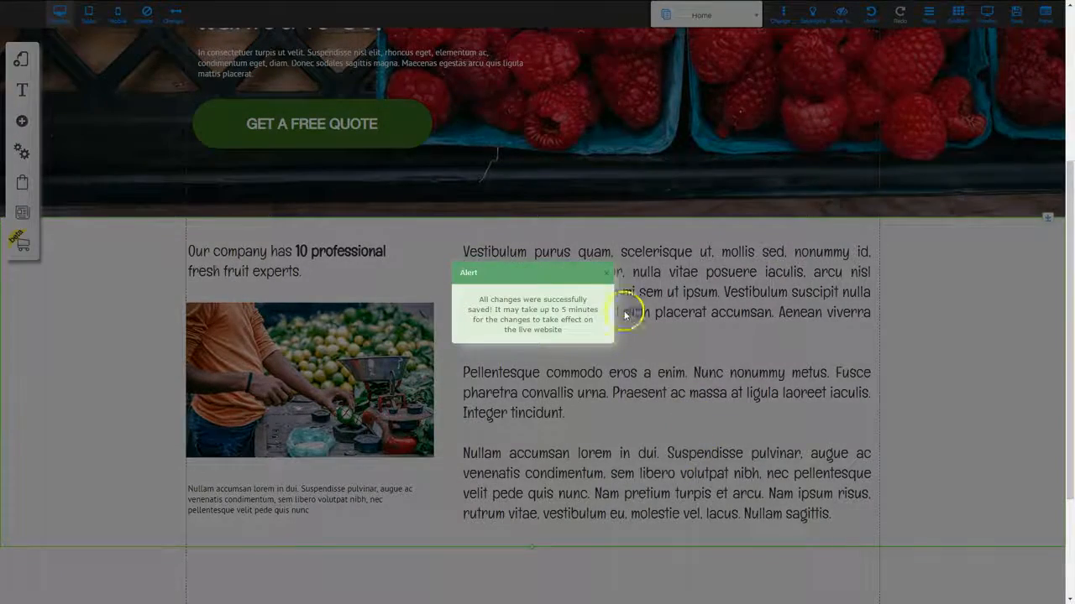
left_click(606, 275)
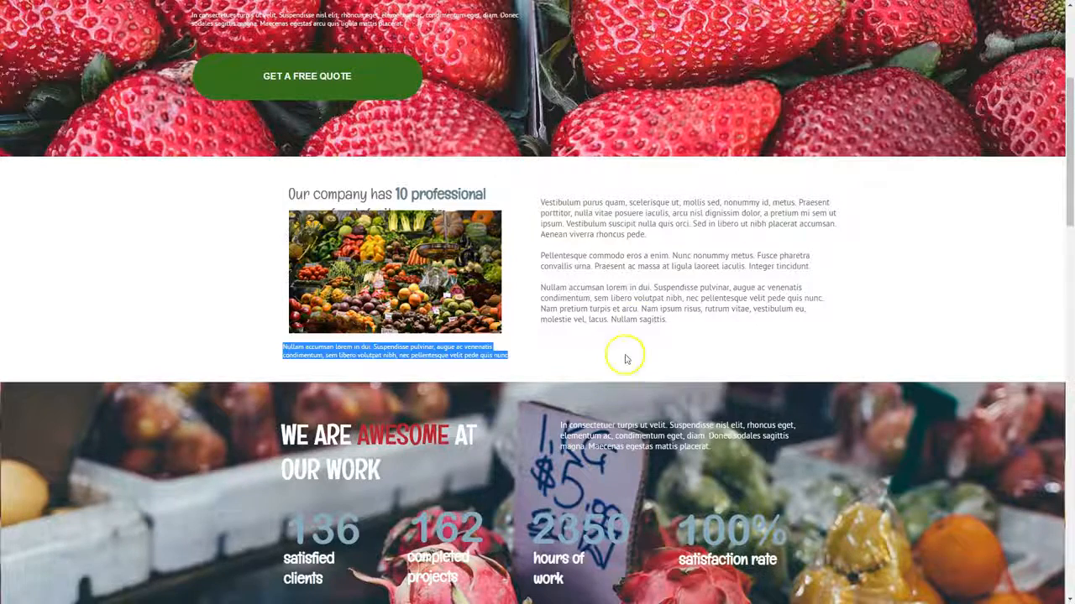
Add a Classic Standard (Dark Blue) banner and move it below the white company section
scroll(643, 399, "down", 3)
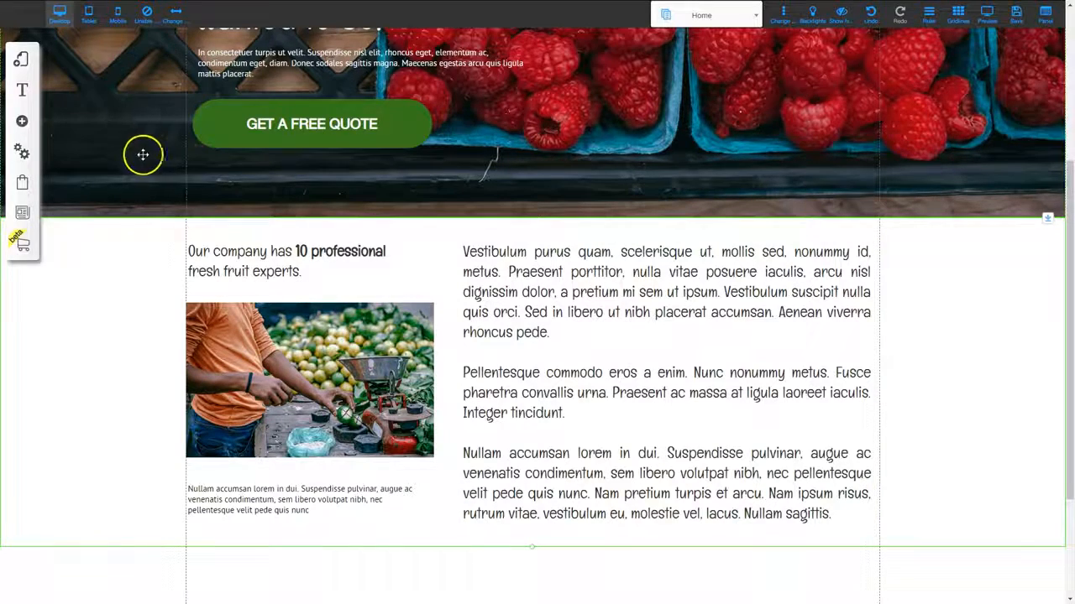
left_click(22, 120)
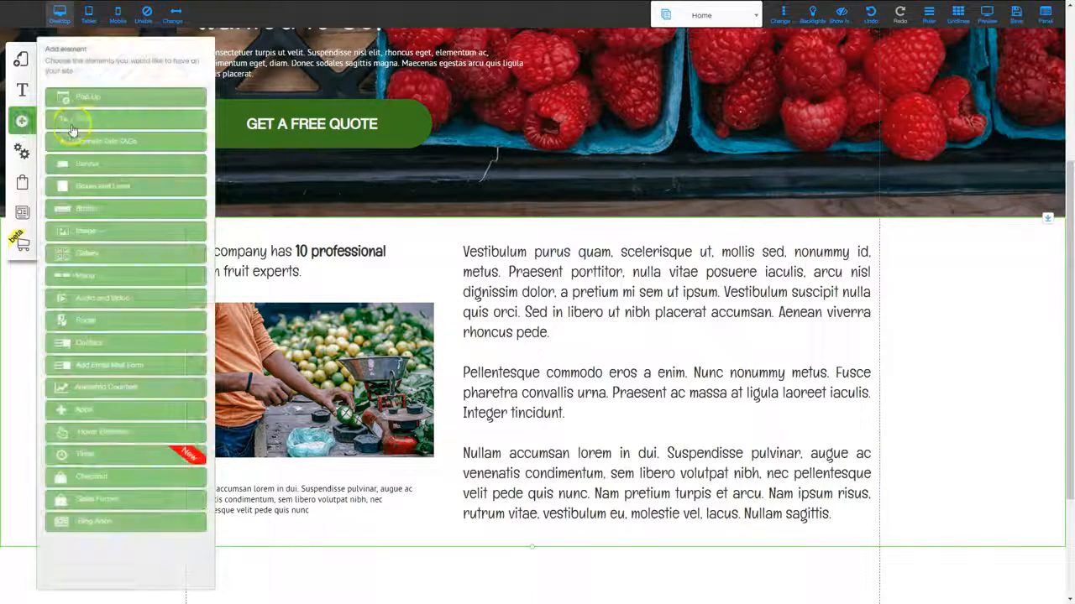
left_click(103, 165)
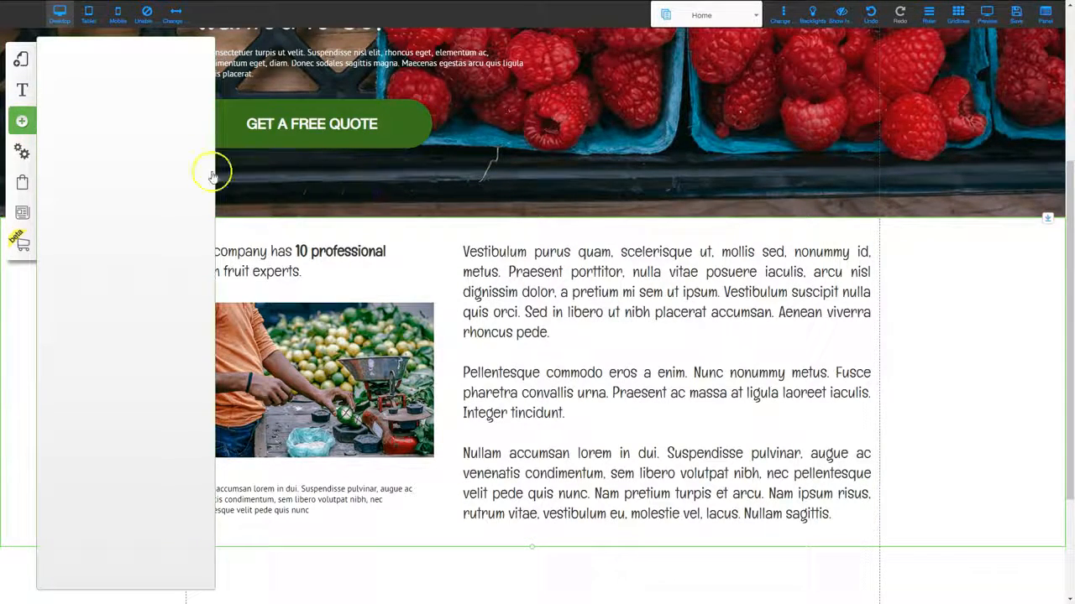
left_click(115, 111)
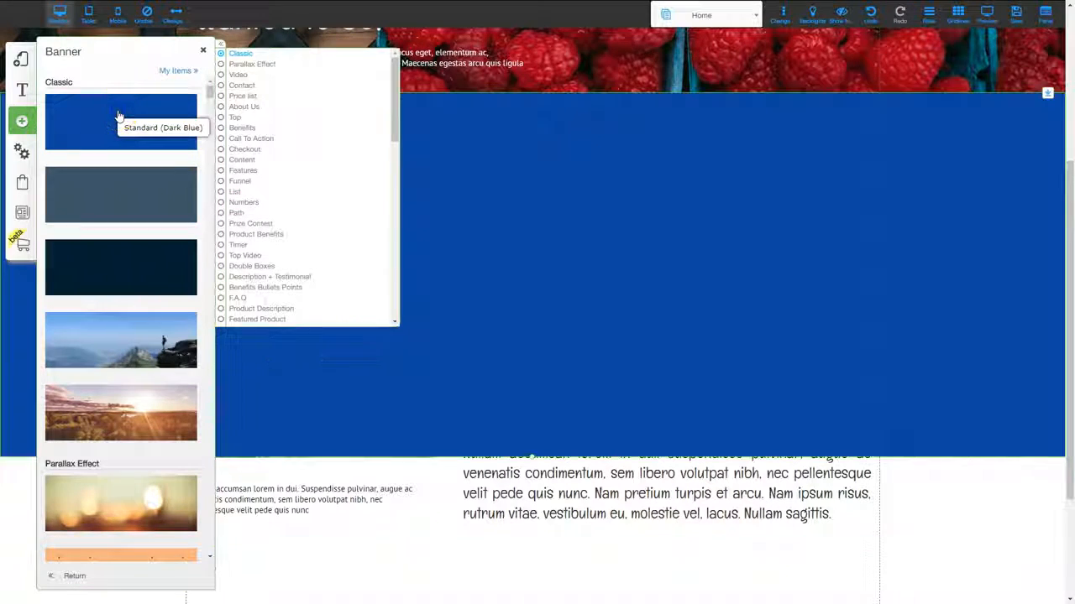
left_click(204, 52)
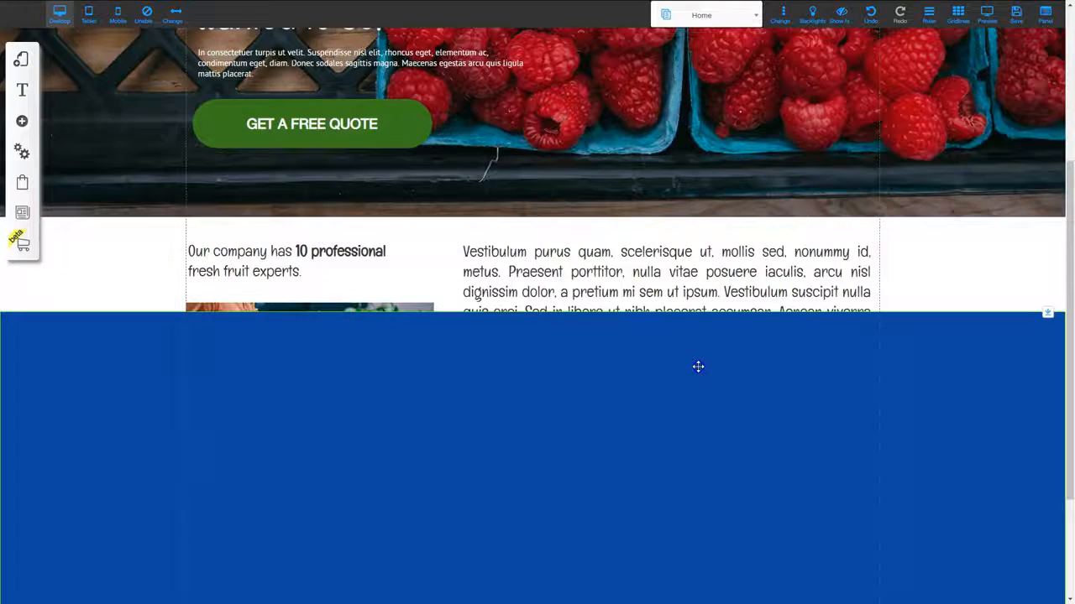
scroll(698, 367, "down", 2)
left_click_drag(695, 185, 715, 477)
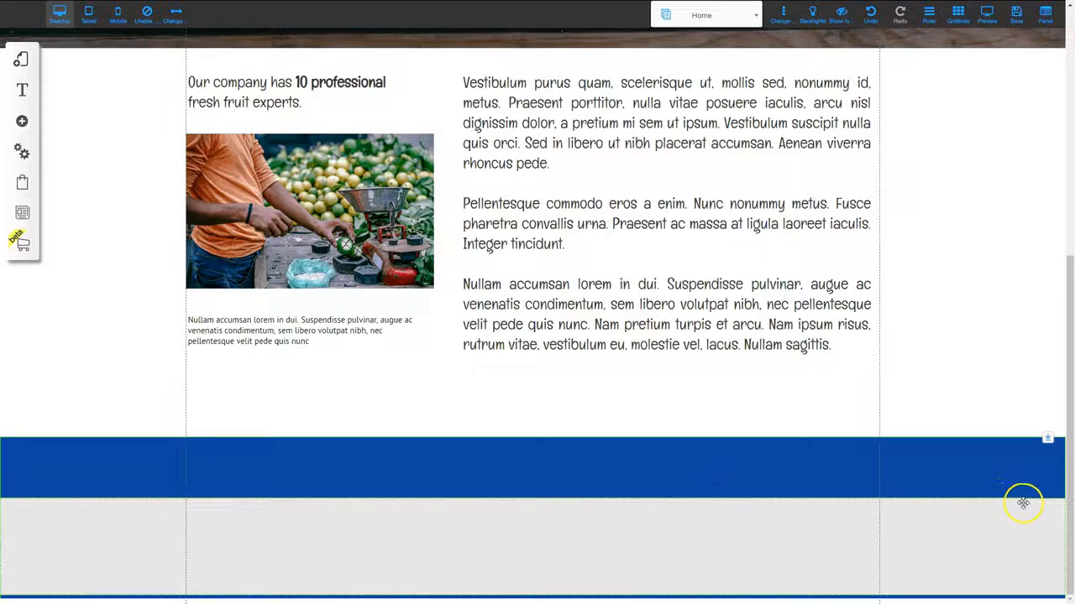
Move the grey footer strip down until it sits below the blue banner
left_click_drag(989, 521, 988, 602)
scroll(982, 579, "down", 4)
left_click_drag(974, 545, 971, 603)
scroll(971, 546, "down", 1)
left_click_drag(969, 533, 967, 547)
Position the blue banner directly against the lower edge of the white company section
scroll(957, 536, "up", 4)
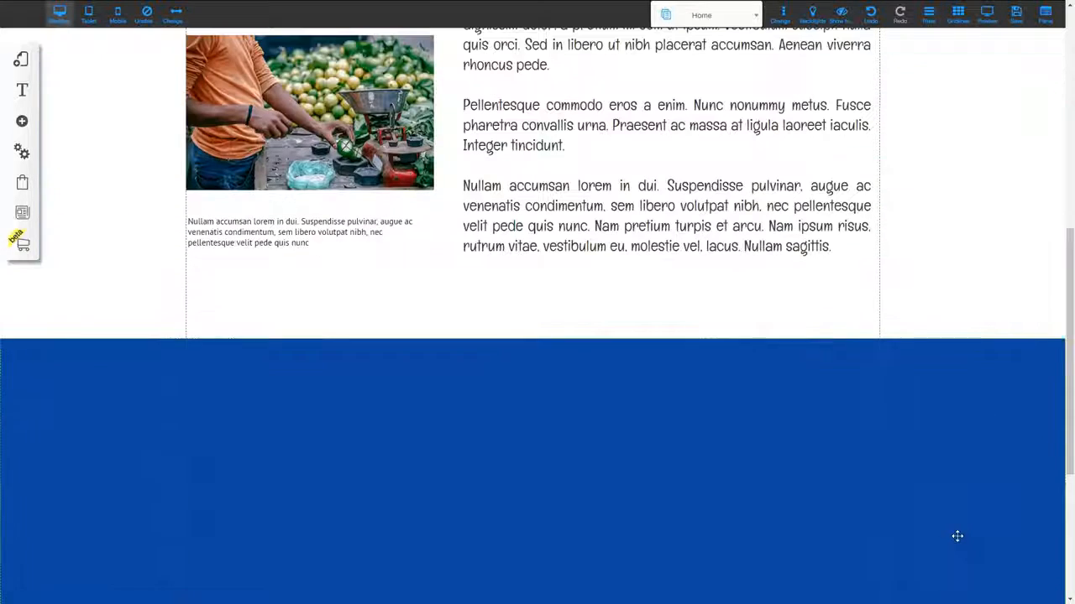
left_click_drag(705, 431, 681, 460)
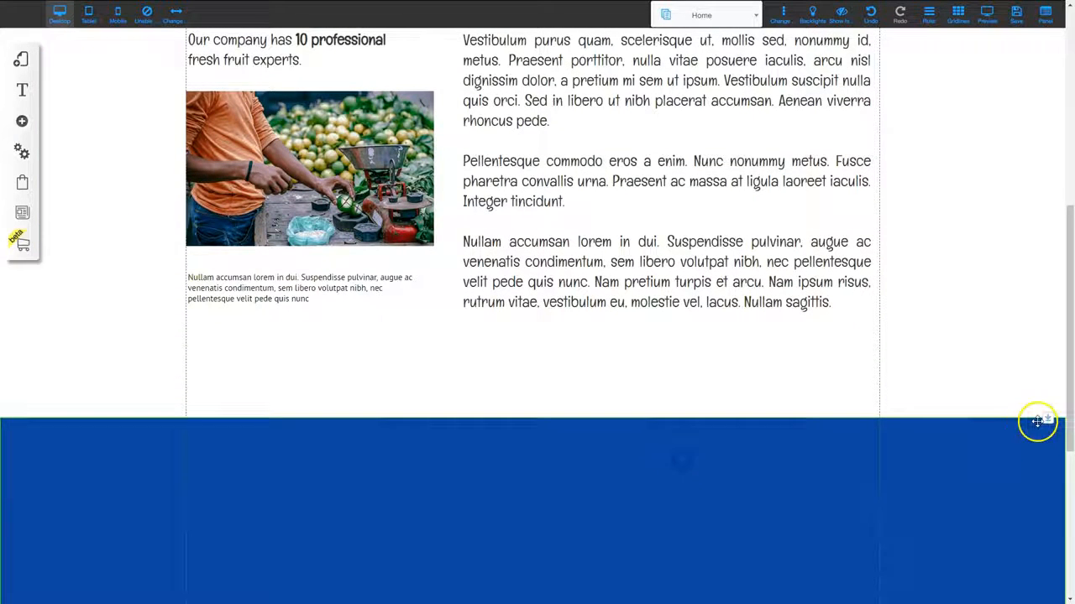
left_click_drag(1046, 420, 1044, 272)
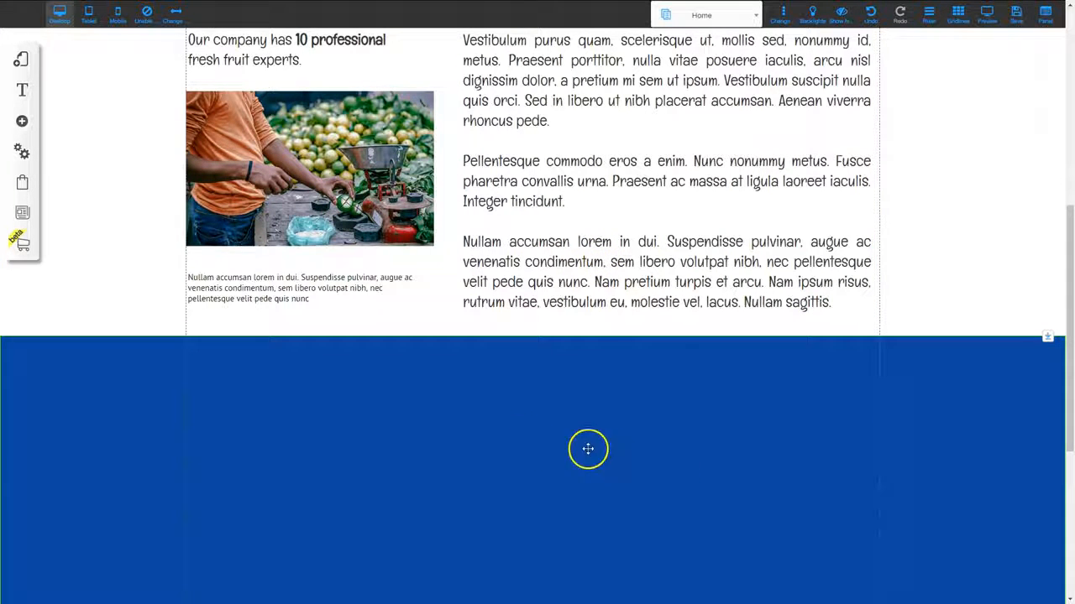
Set the blue banner's fluid background image to the dark market stall photo from the Fruit Stand folder
right_click(629, 442)
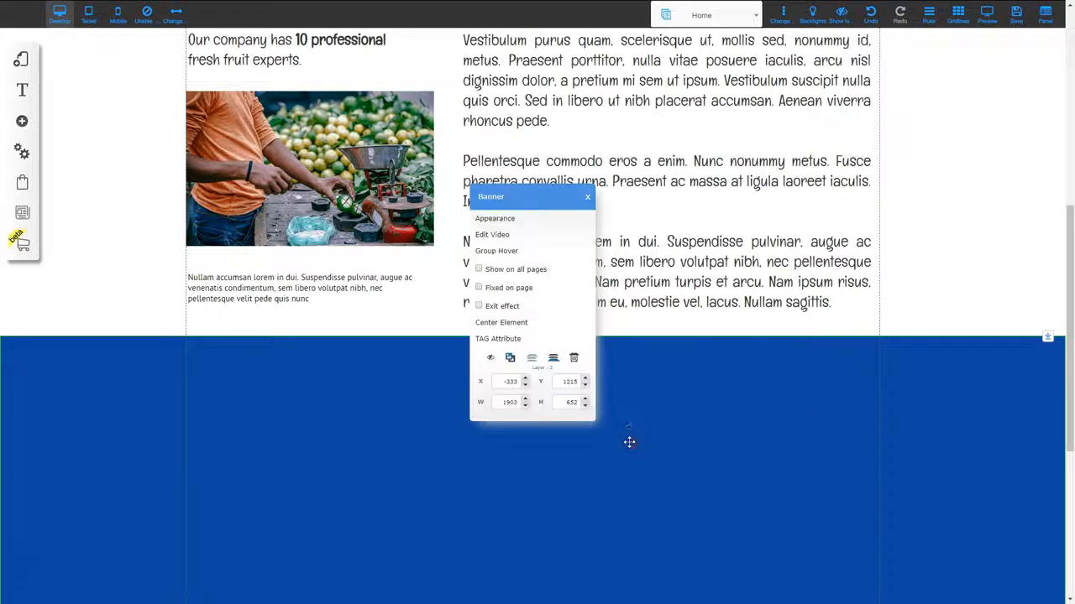
left_click(500, 218)
left_click(170, 109)
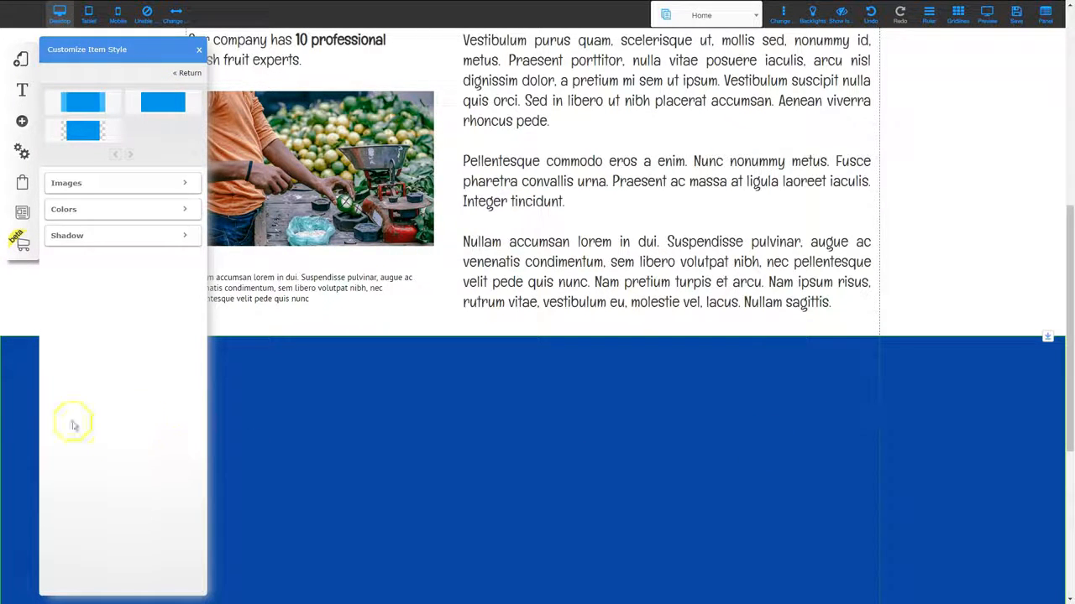
left_click(126, 183)
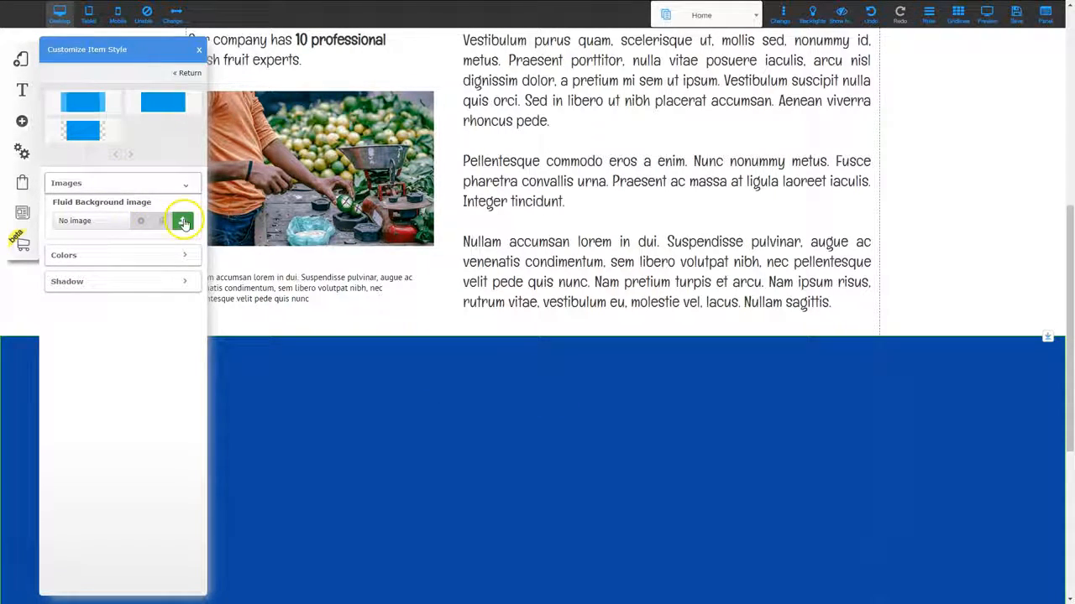
left_click(183, 221)
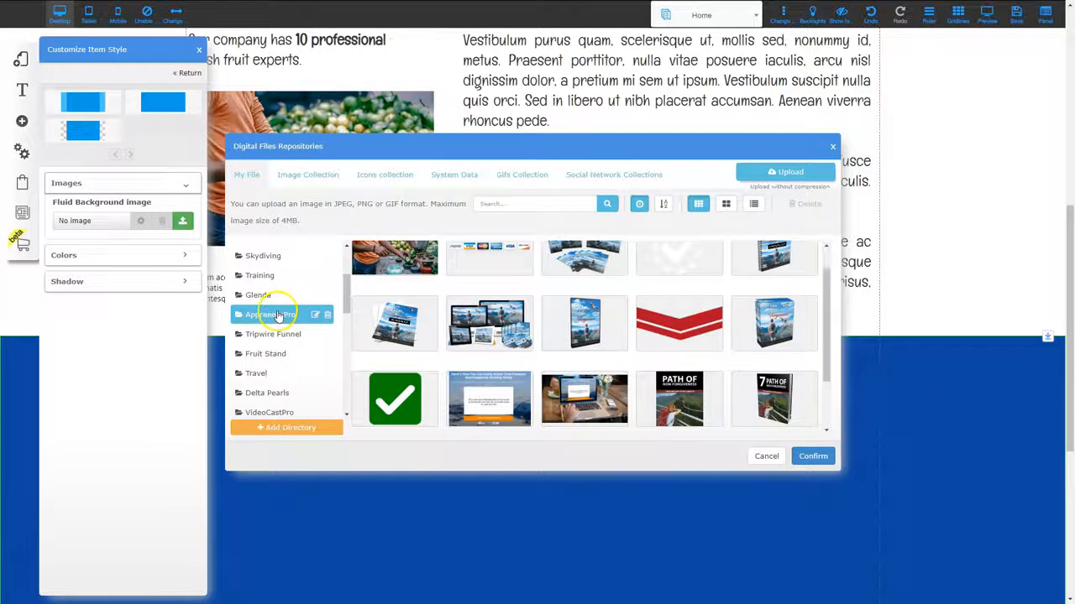
left_click(275, 354)
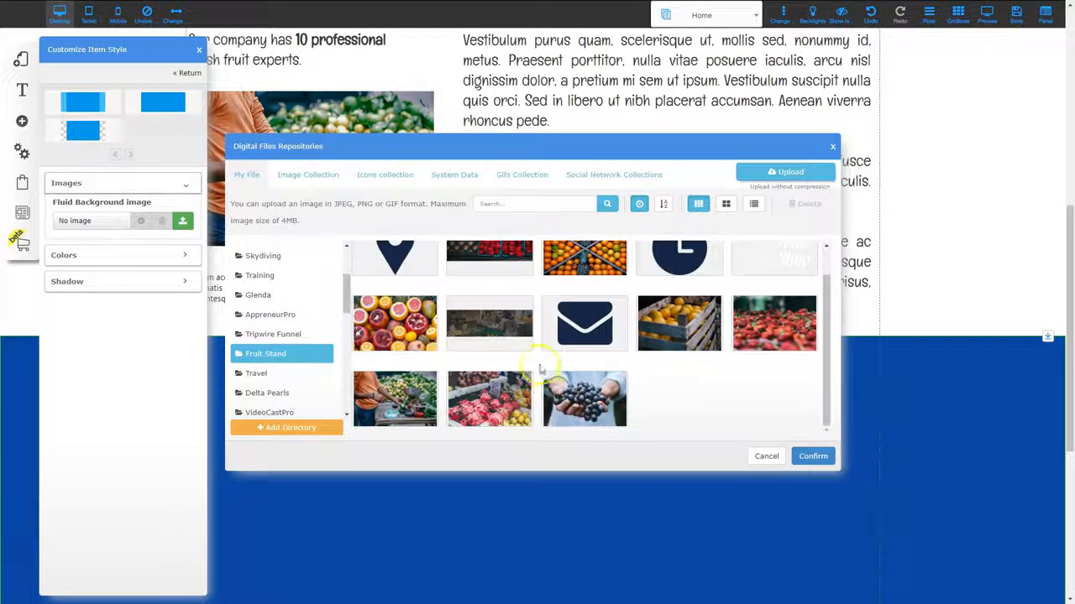
scroll(638, 391, "up", 1)
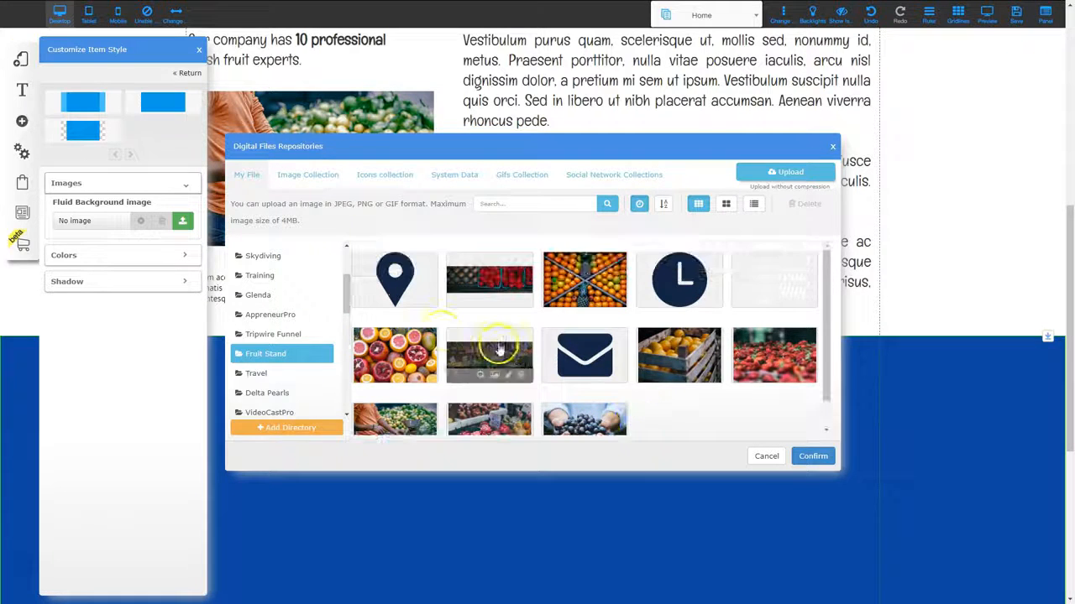
scroll(688, 386, "down", 1)
left_click(492, 319)
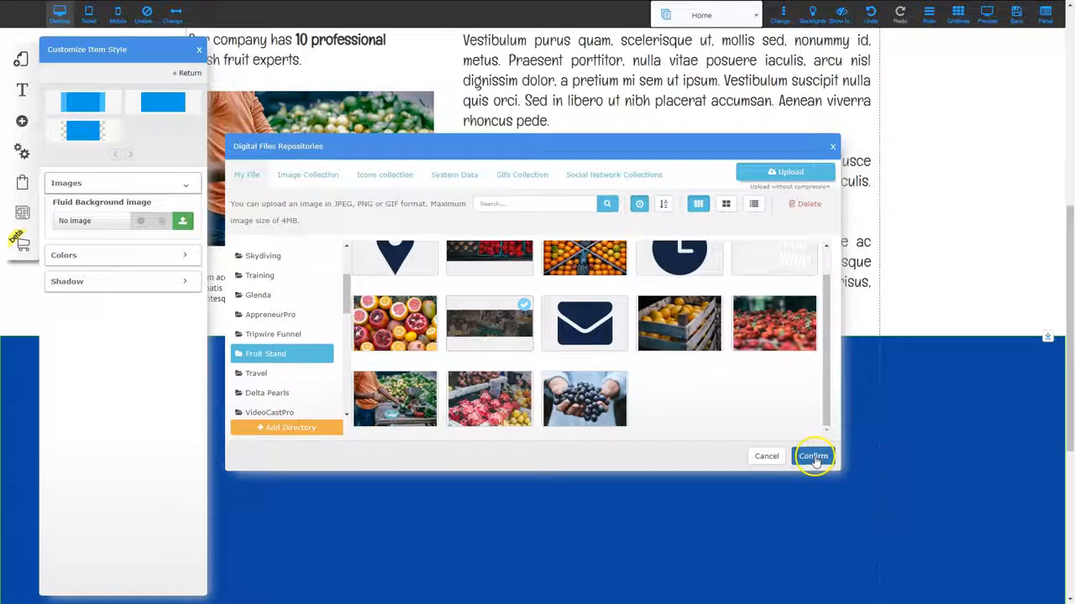
left_click(813, 458)
Shorten the photo banner slightly by raising its lower edge
scroll(627, 515, "down", 2)
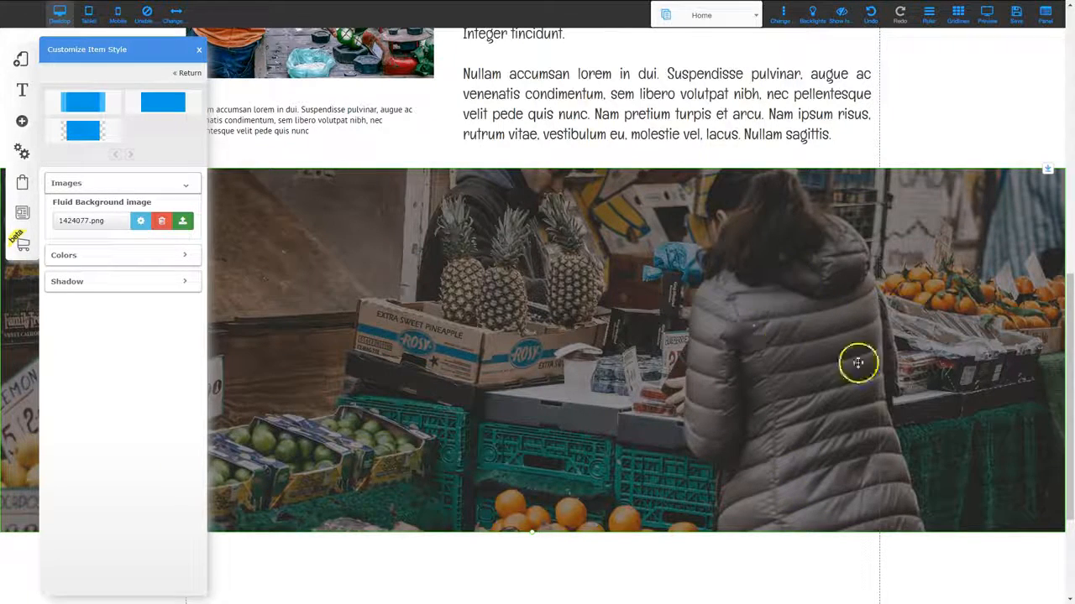
left_click(630, 292)
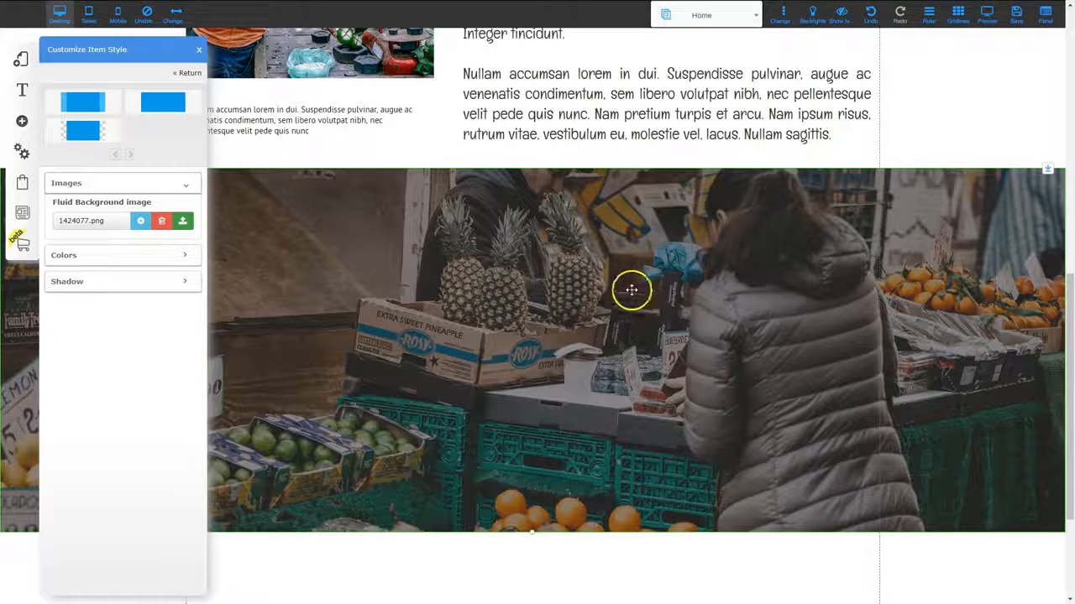
mouse_move(534, 539)
left_mouse_down()
mouse_move(534, 578)
mouse_move(537, 524)
left_mouse_up()
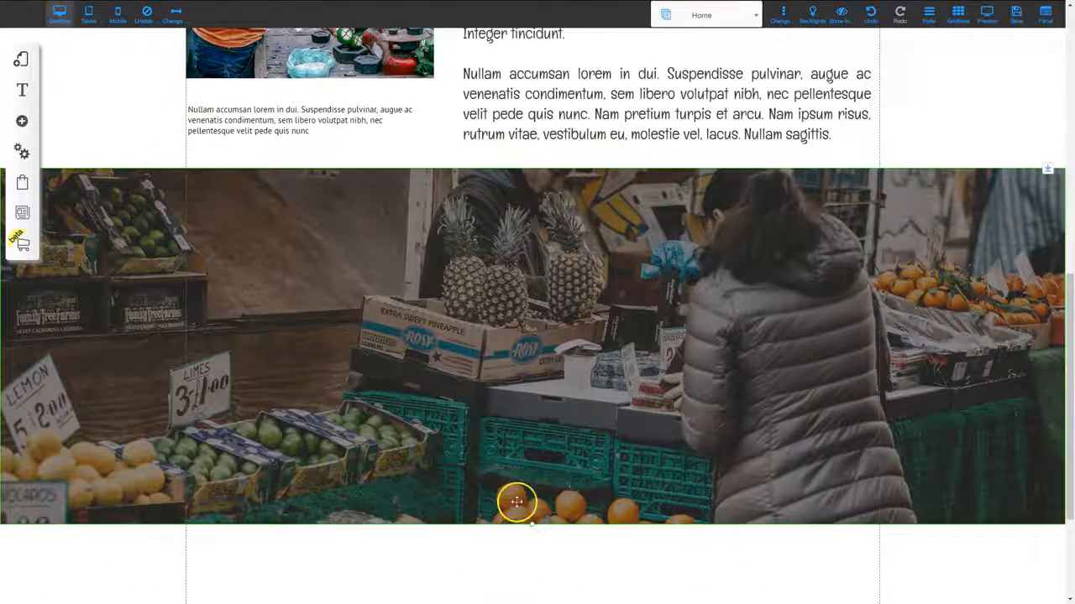
Add an H1 title to the photo banner with the reference heading "WE ARE AWESOME AT OUR WORK" in white
left_click(33, 122)
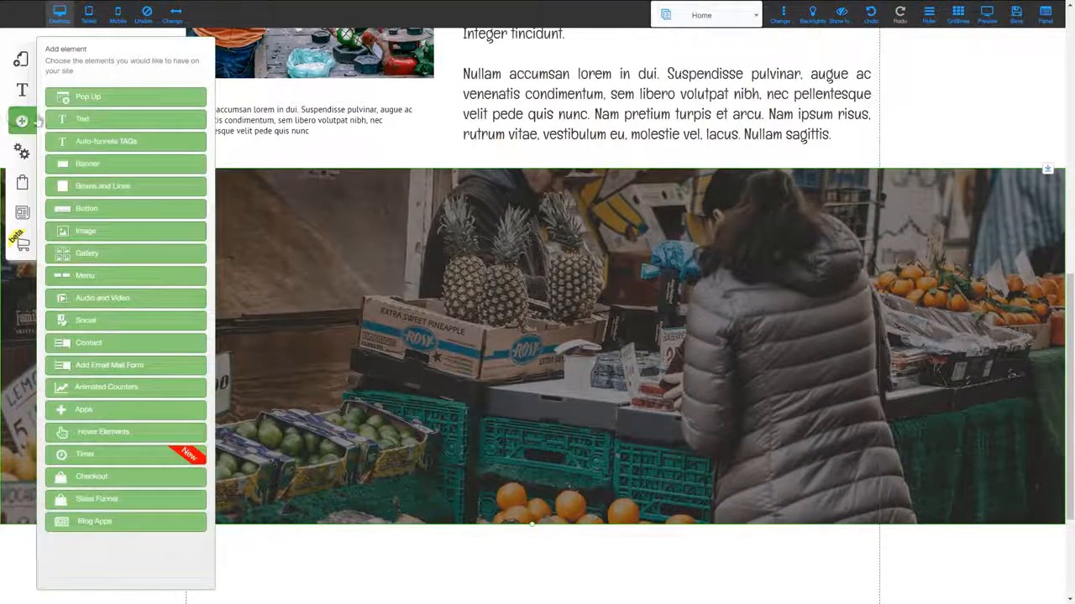
left_click(82, 120)
left_click_drag(134, 106, 407, 256)
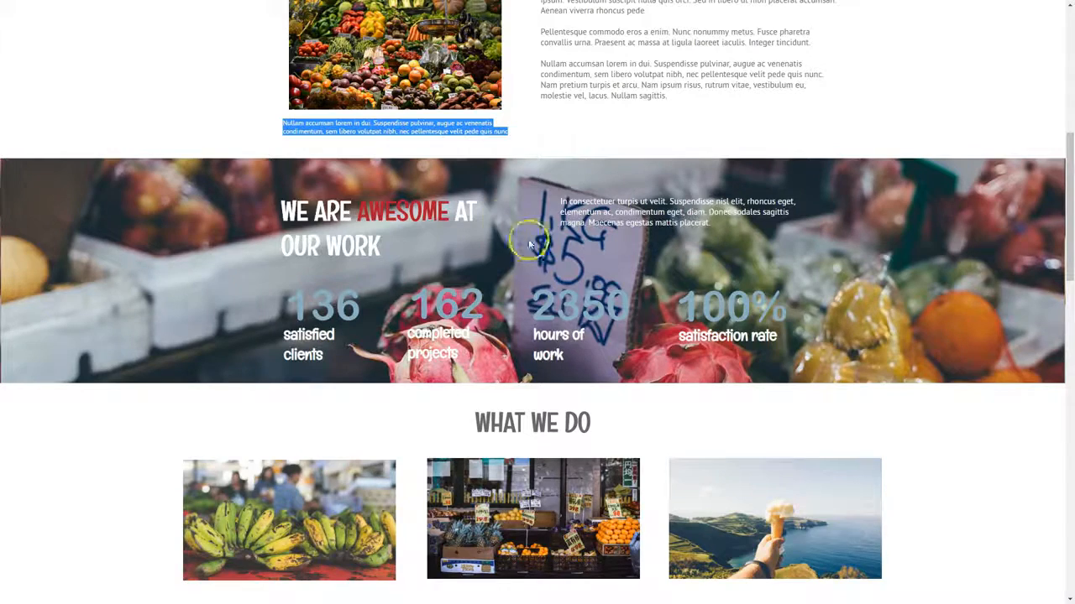
left_click_drag(267, 215, 385, 243)
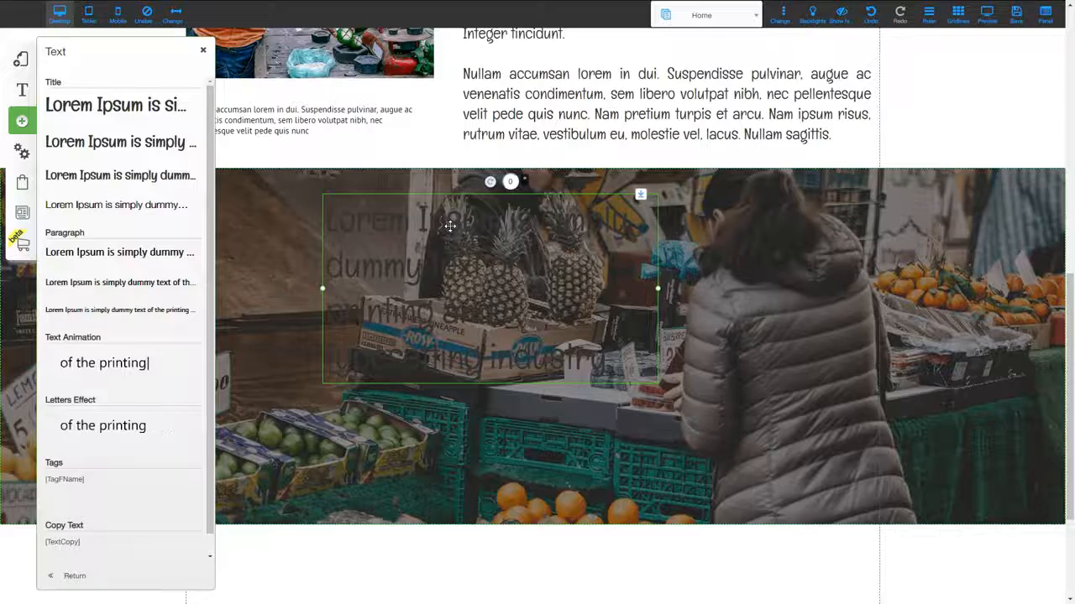
double_click(361, 221)
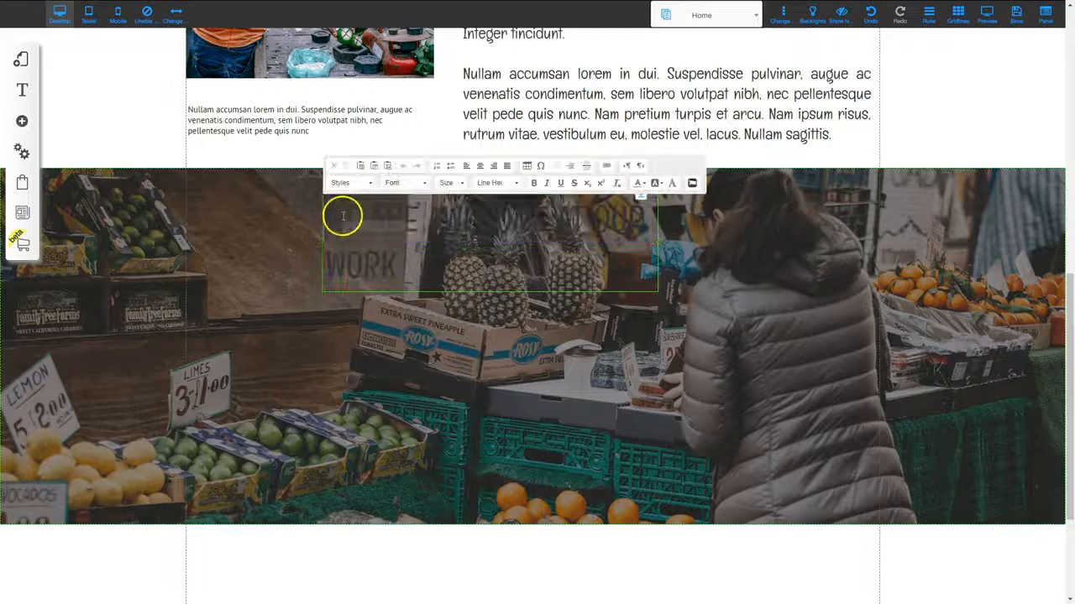
left_click(485, 297)
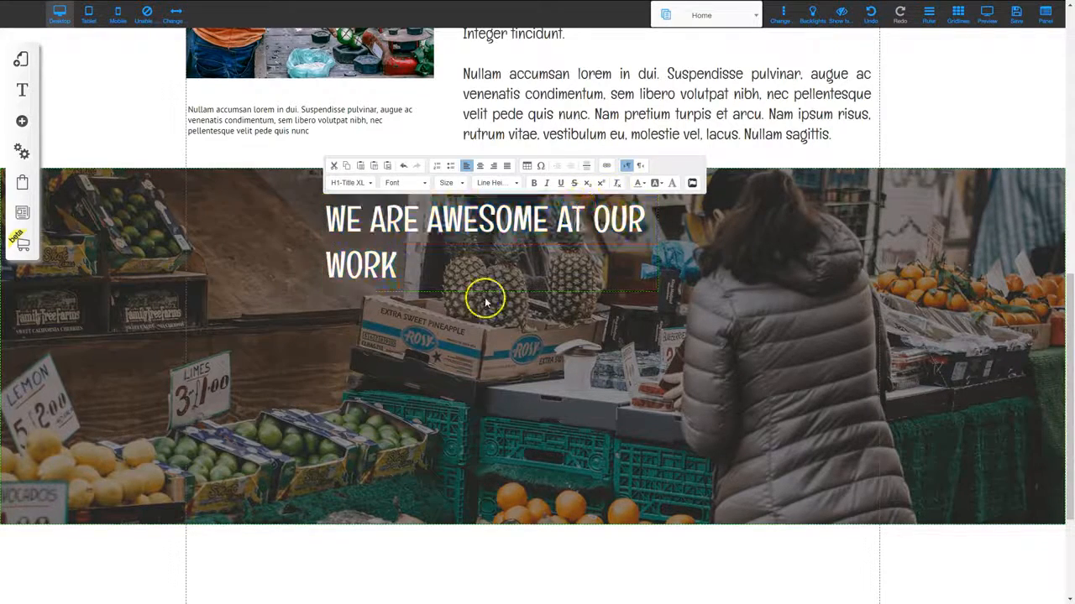
Make the word AWESOME red and bold, and move the heading to the left guide line of the content area
left_click(452, 219)
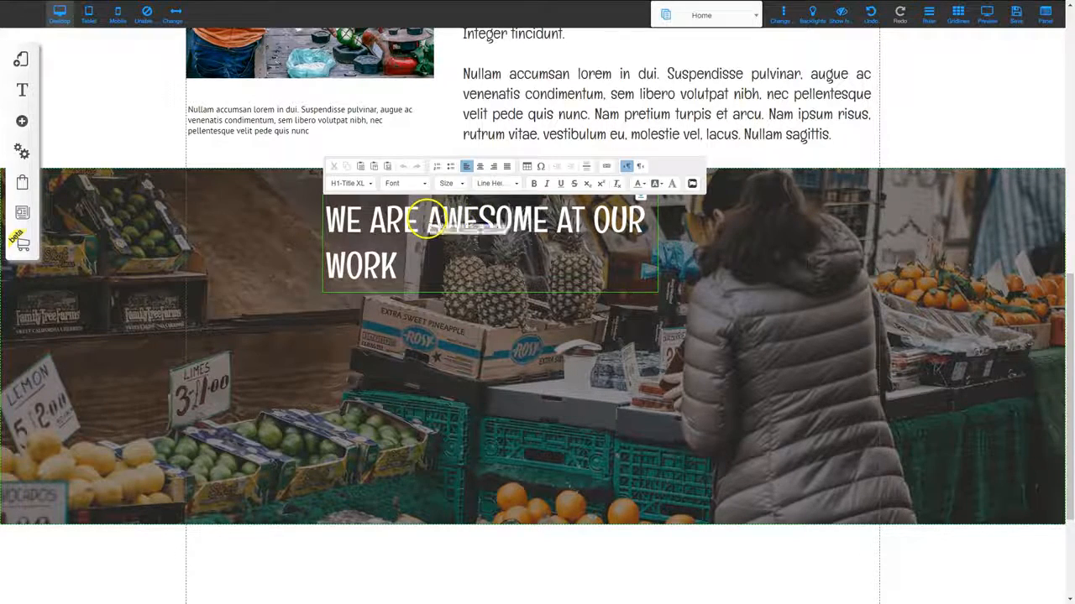
left_click_drag(428, 220, 512, 220)
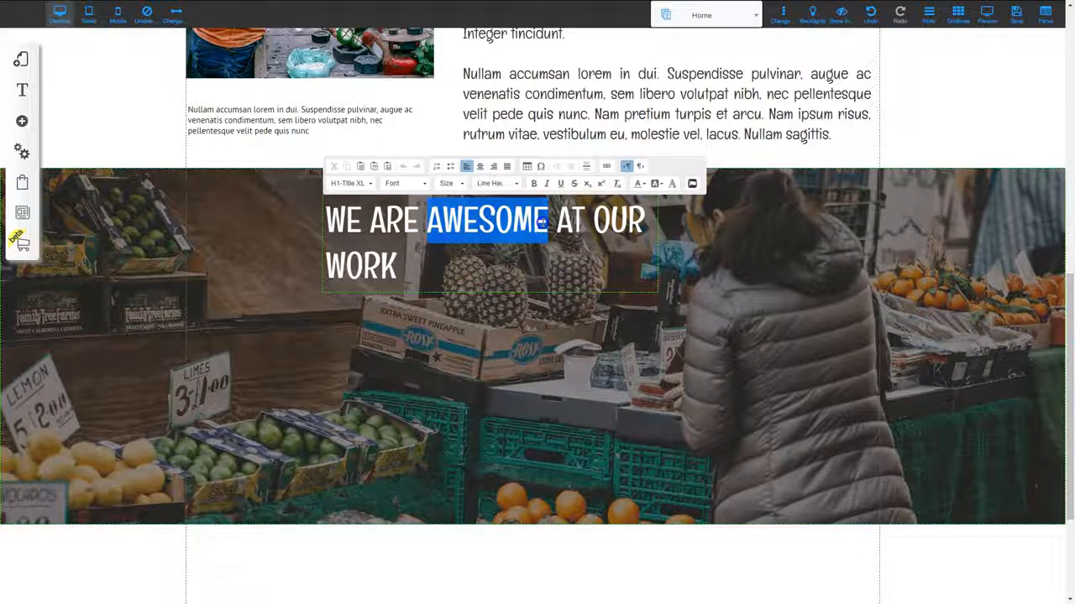
left_click(641, 183)
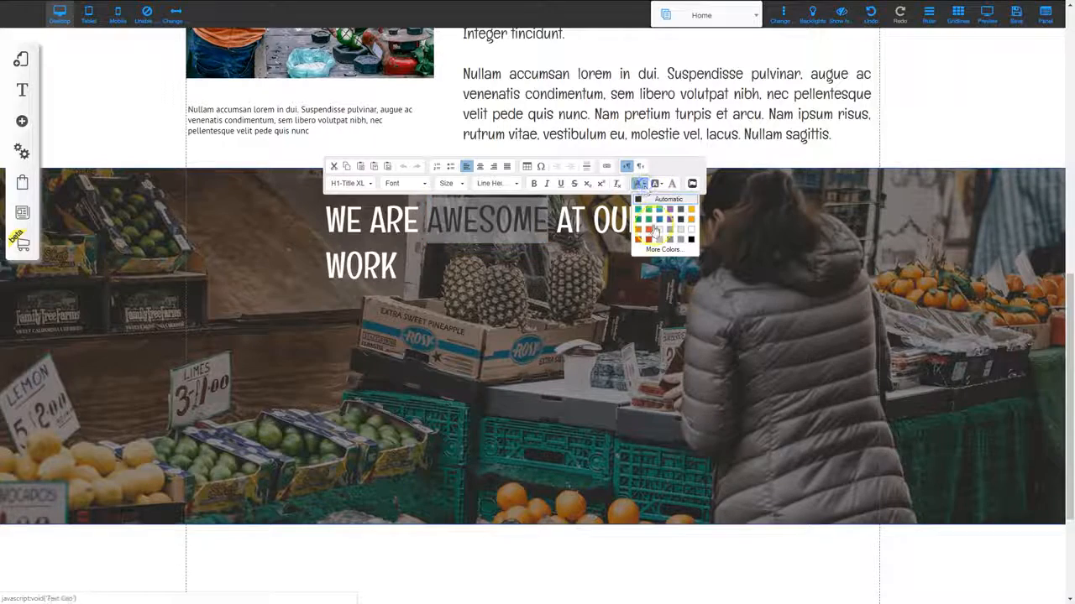
left_click(651, 247)
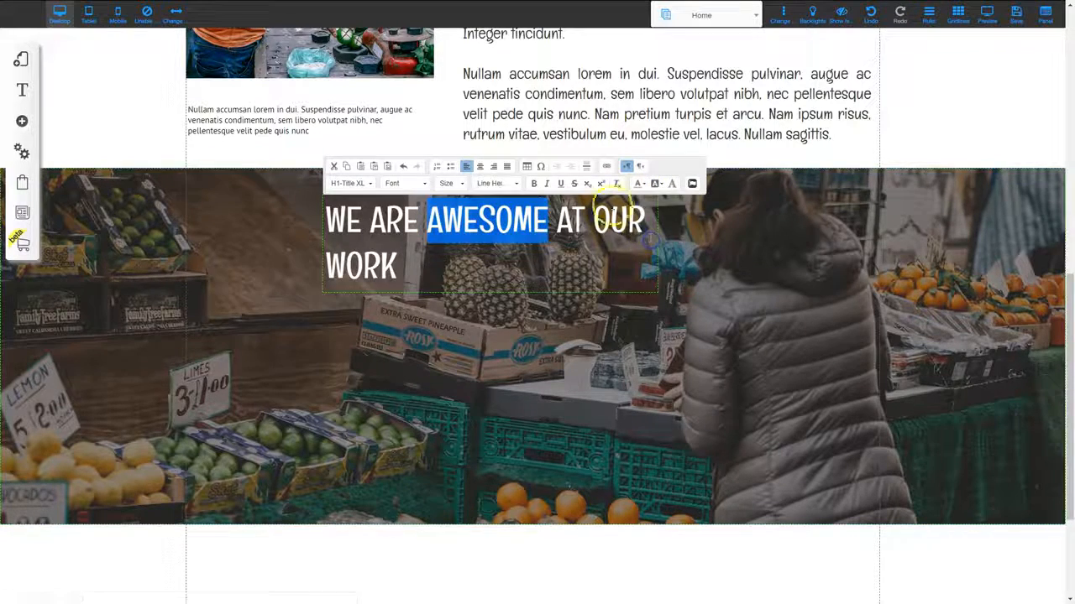
left_click(535, 184)
left_click(532, 254)
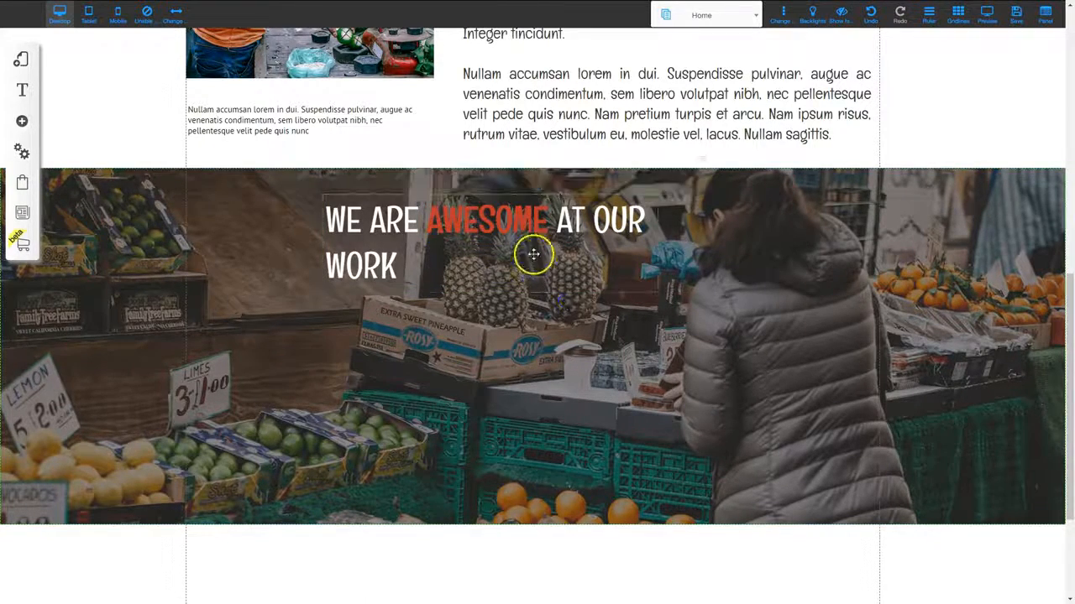
left_click_drag(523, 226, 398, 227)
left_click(420, 328)
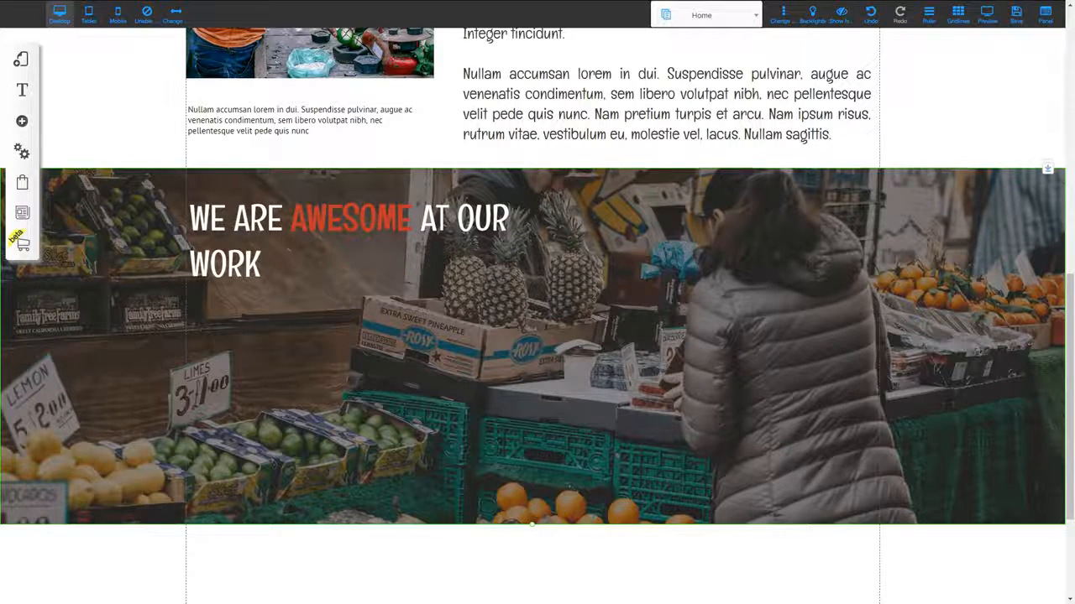
Add a medium H3 title text box to the photo banner, to the right of the AWESOME heading
left_click(20, 122)
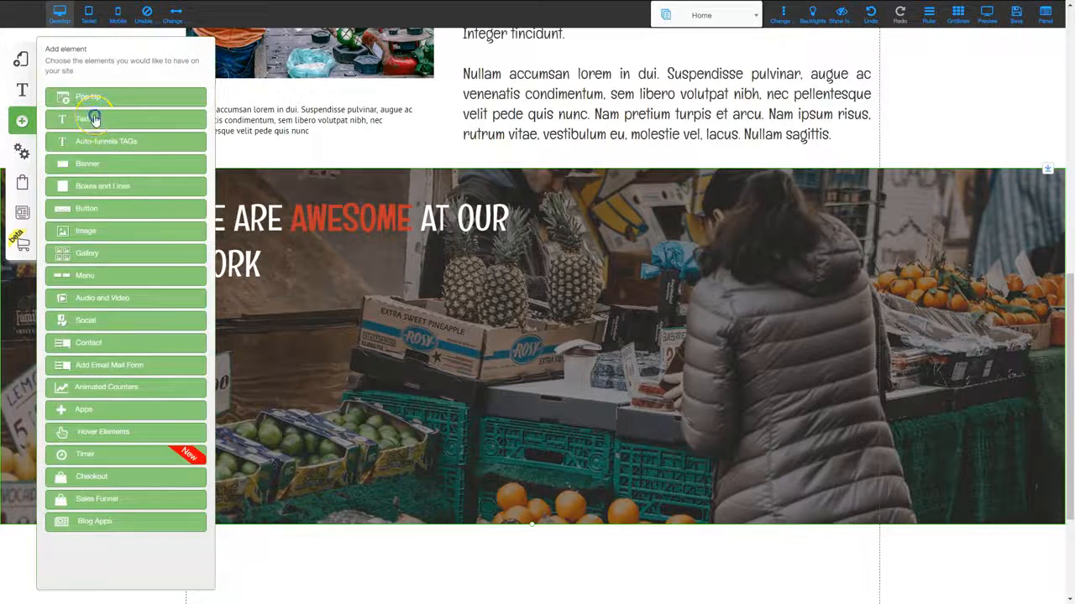
left_click(95, 119)
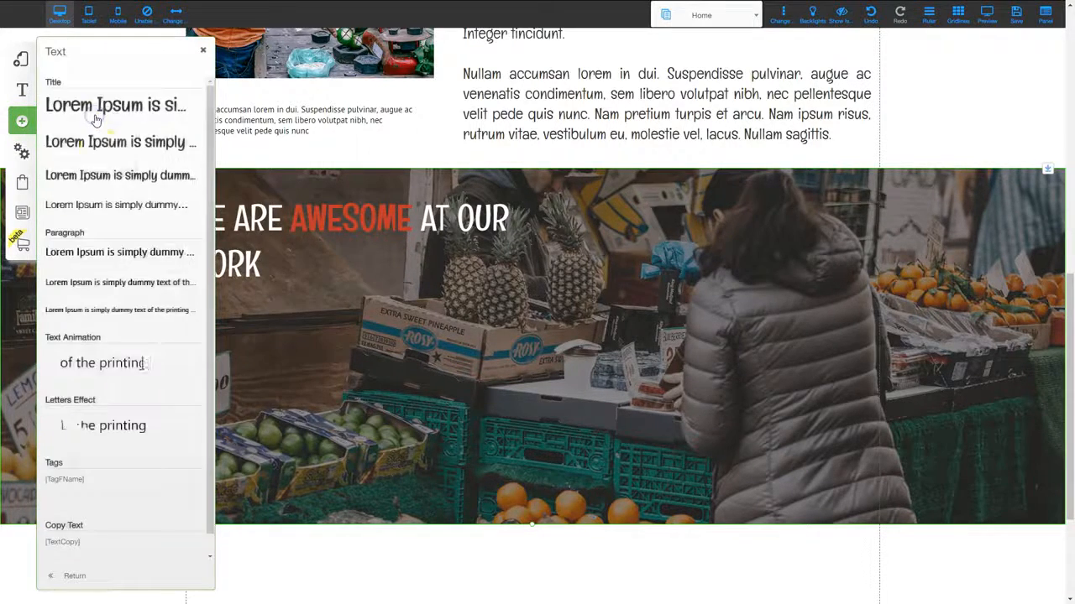
left_click(107, 183)
left_click_drag(454, 271, 632, 216)
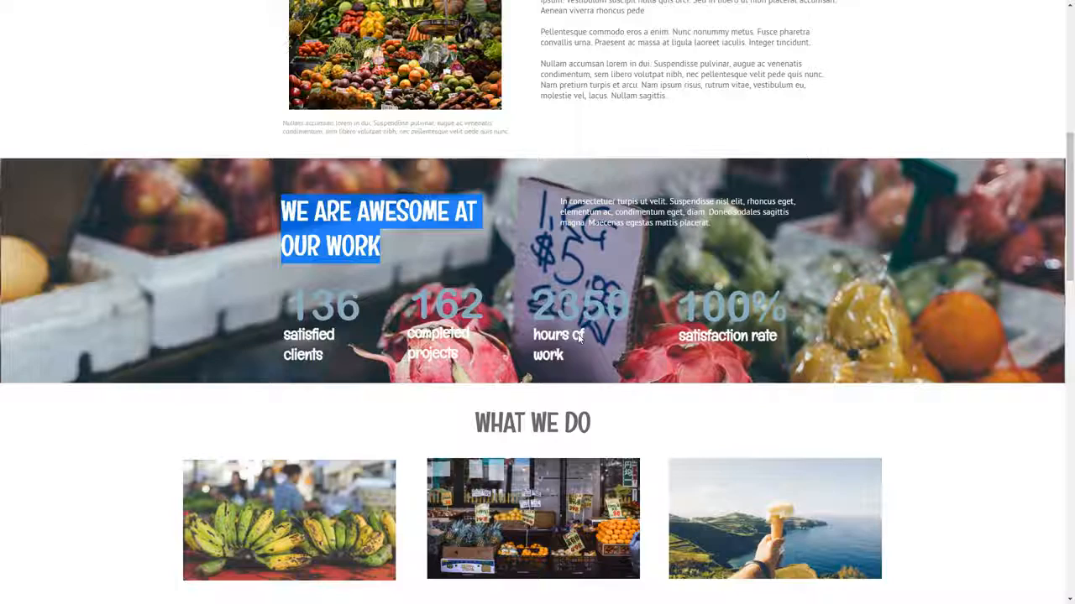
Replace the new text box's placeholder with the "In consectetuer turpis ut velit" paragraph copied from the reference page's banner
left_click(563, 199)
left_click_drag(560, 200, 716, 226)
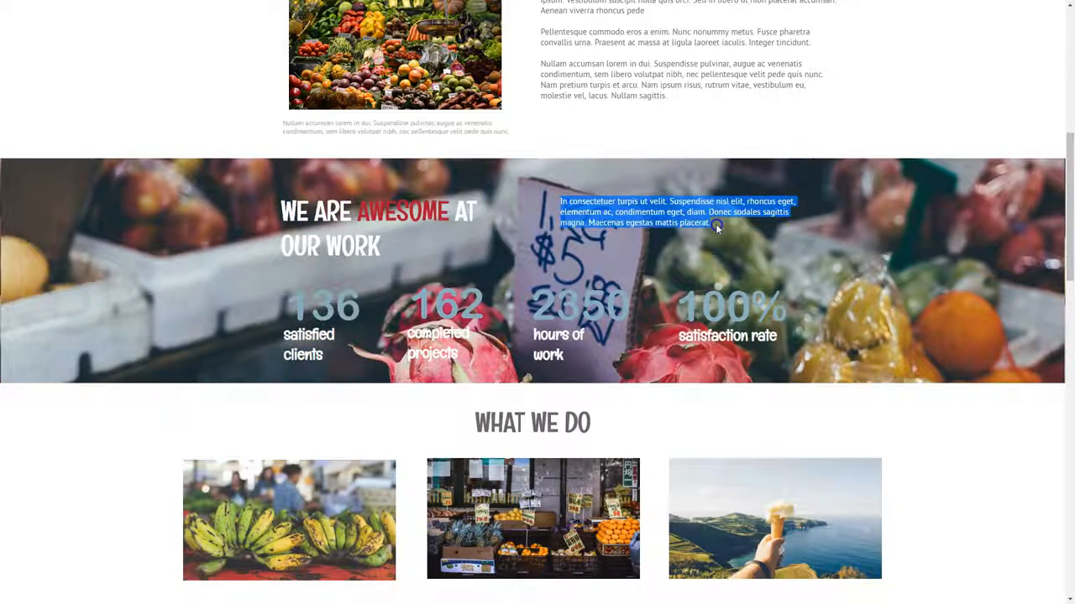
left_click(666, 221)
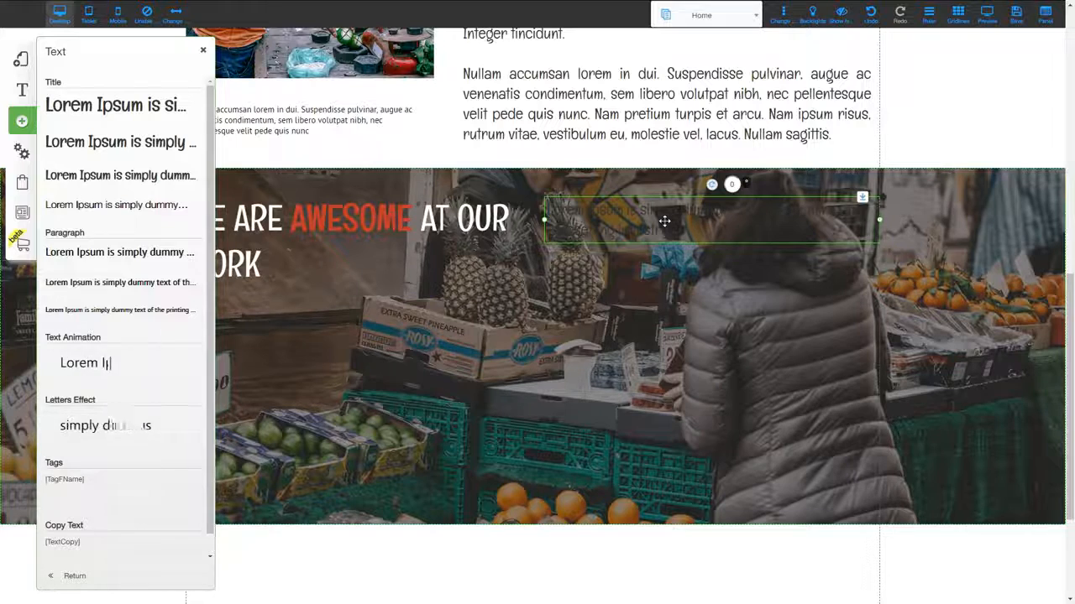
left_click(651, 220)
left_click(651, 220)
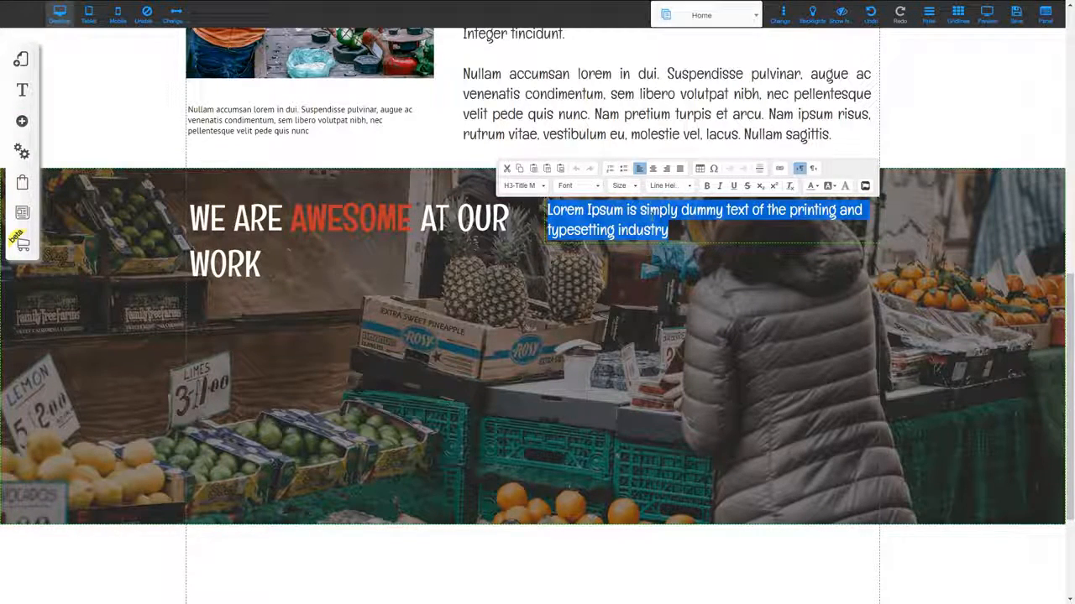
key("ctrl+v")
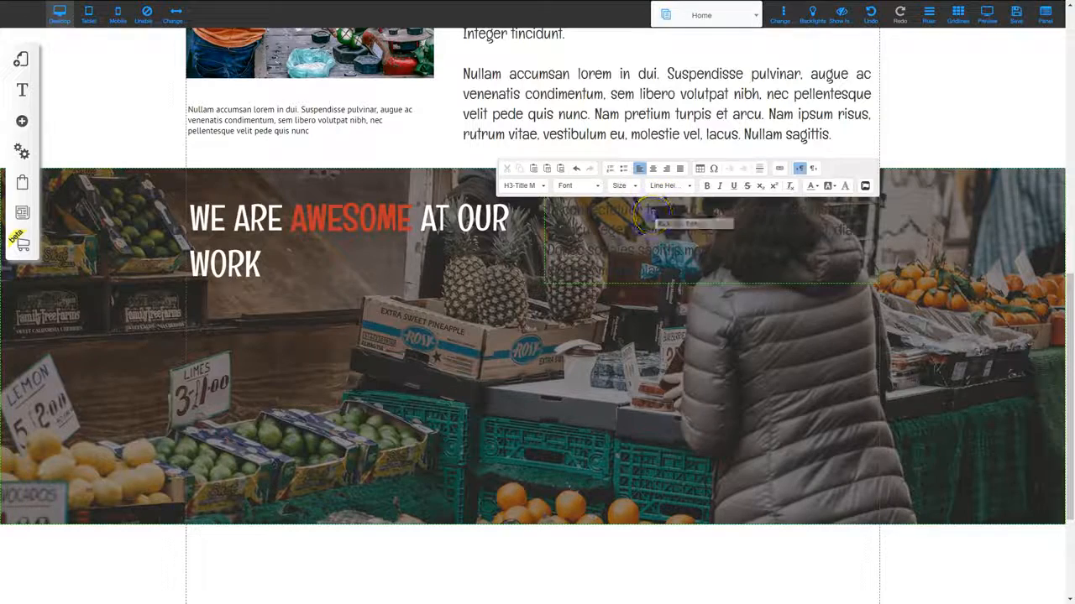
Set the text color of the whole banner paragraph to white
triple_click(653, 214)
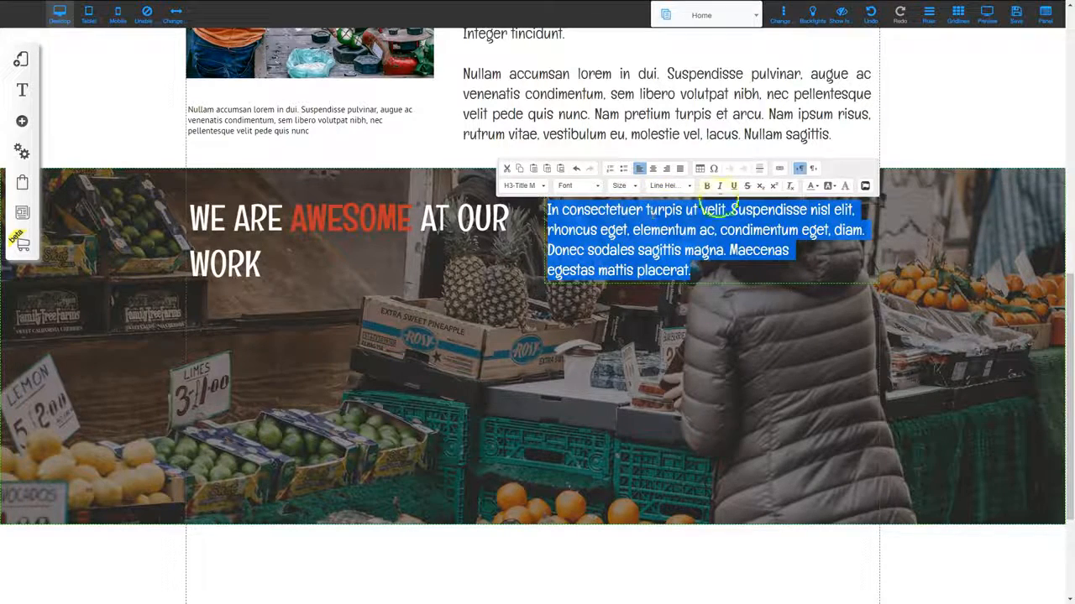
left_click(810, 186)
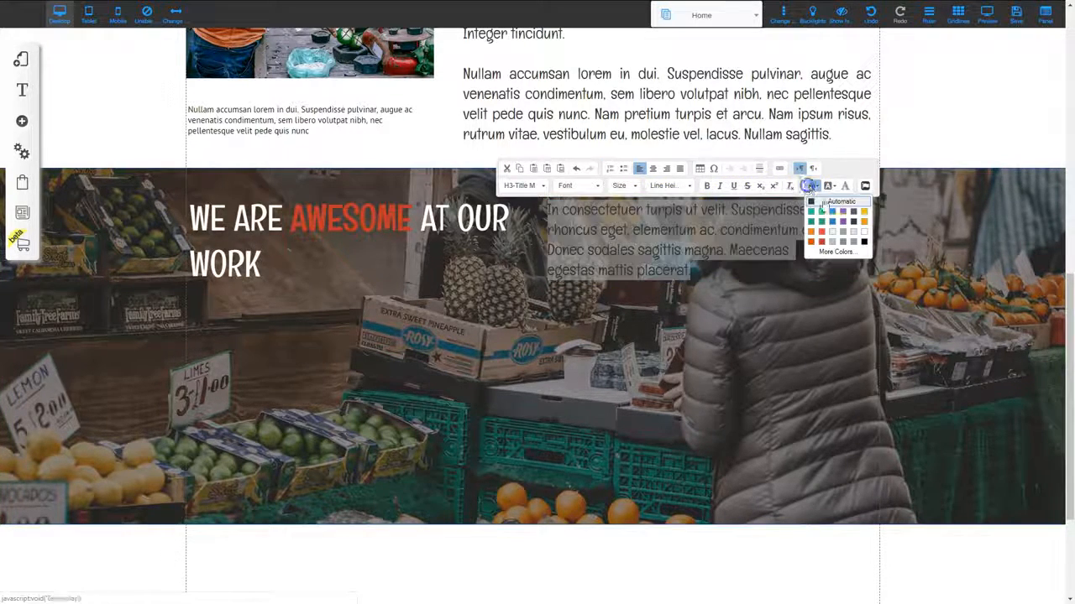
left_click(861, 239)
left_click(708, 269)
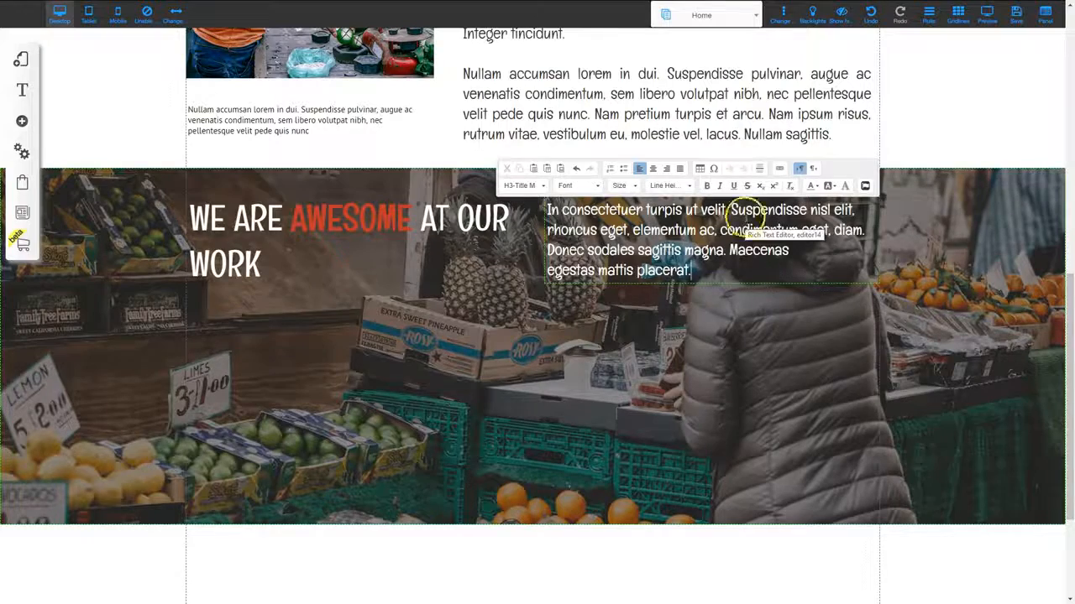
Apply the Body L style to the entire banner paragraph
left_click_drag(705, 273, 537, 210)
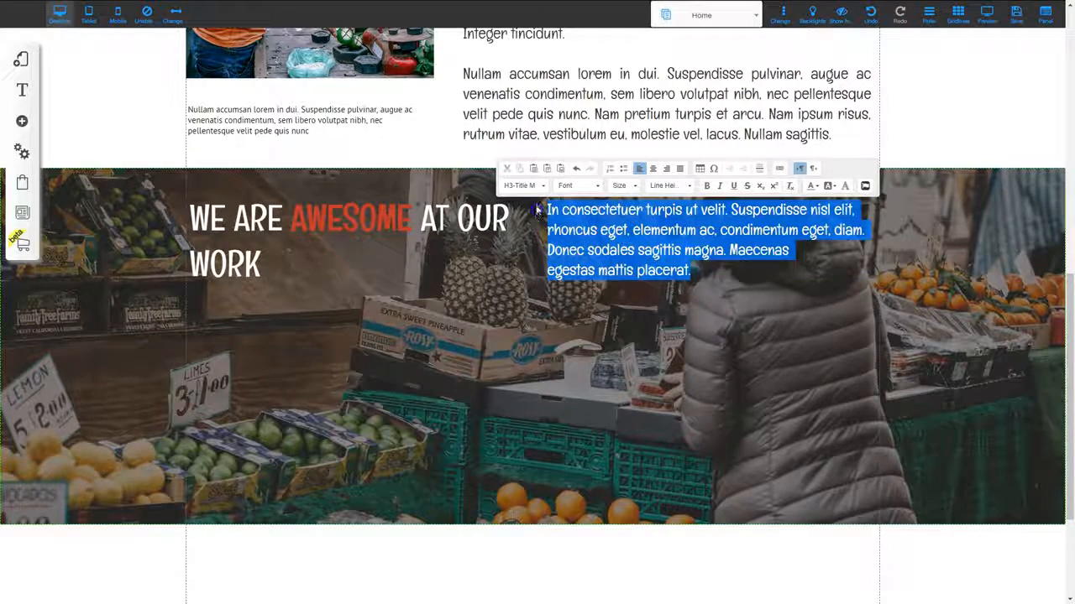
left_click(539, 185)
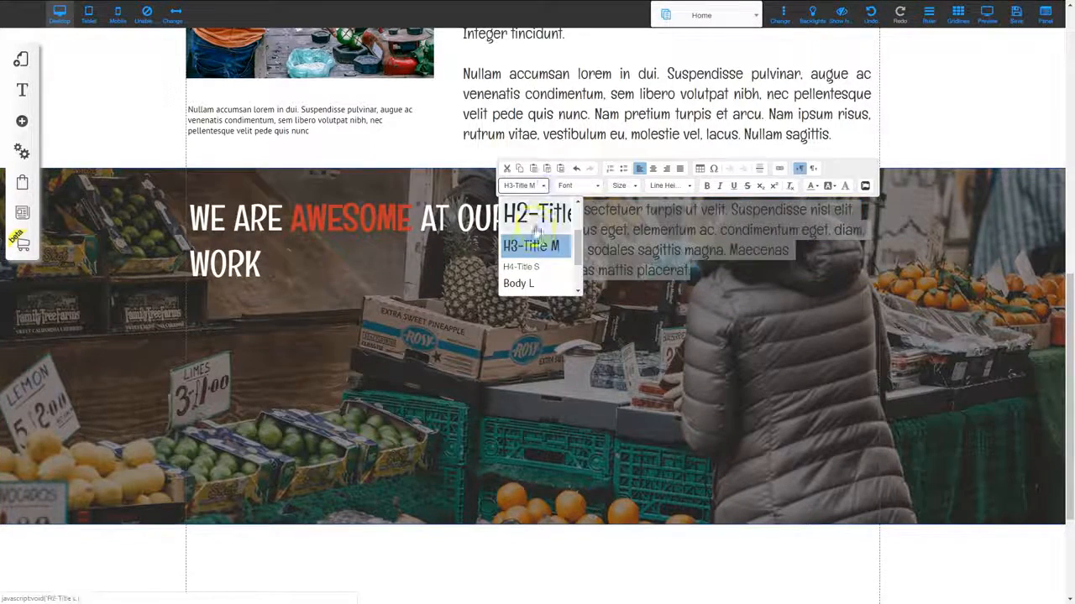
left_click(517, 284)
left_click(649, 289)
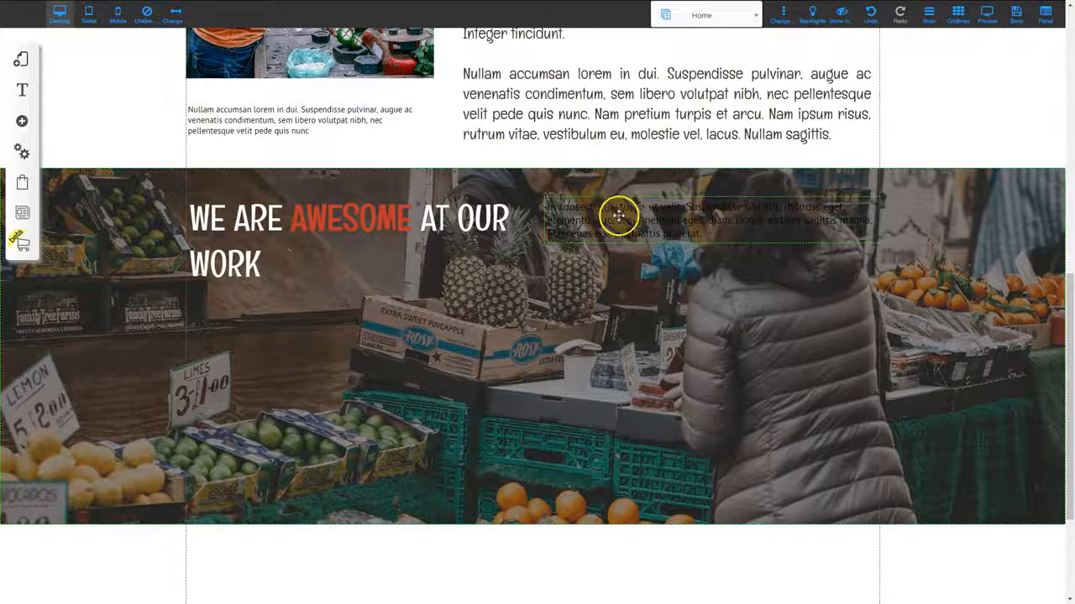
Recolor the whole "In consectetuer turpis ut velit" paragraph in the photo banner white
left_click(619, 210)
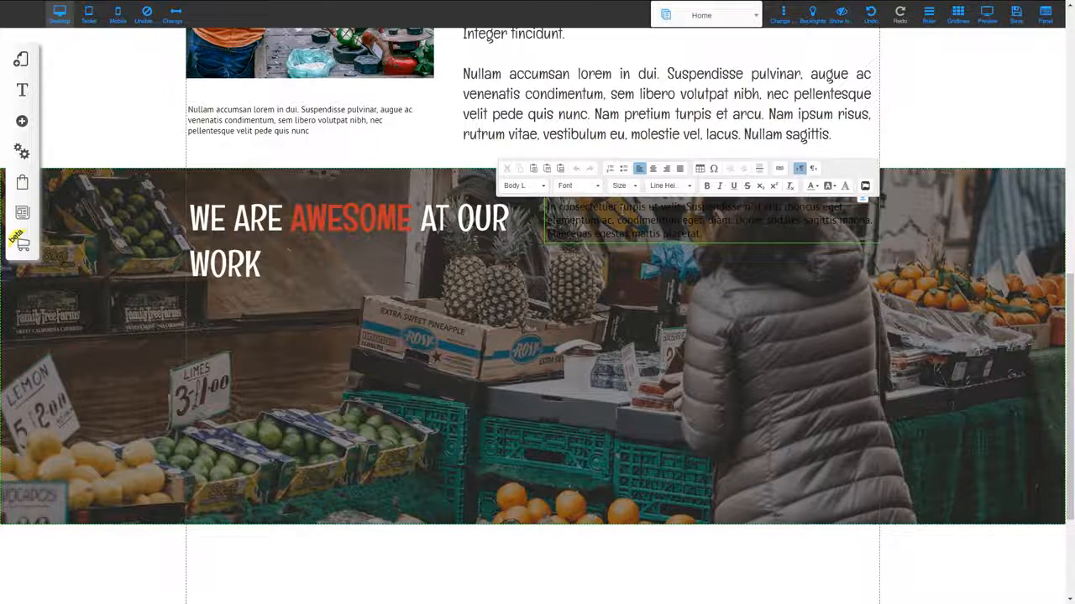
triple_click(628, 210)
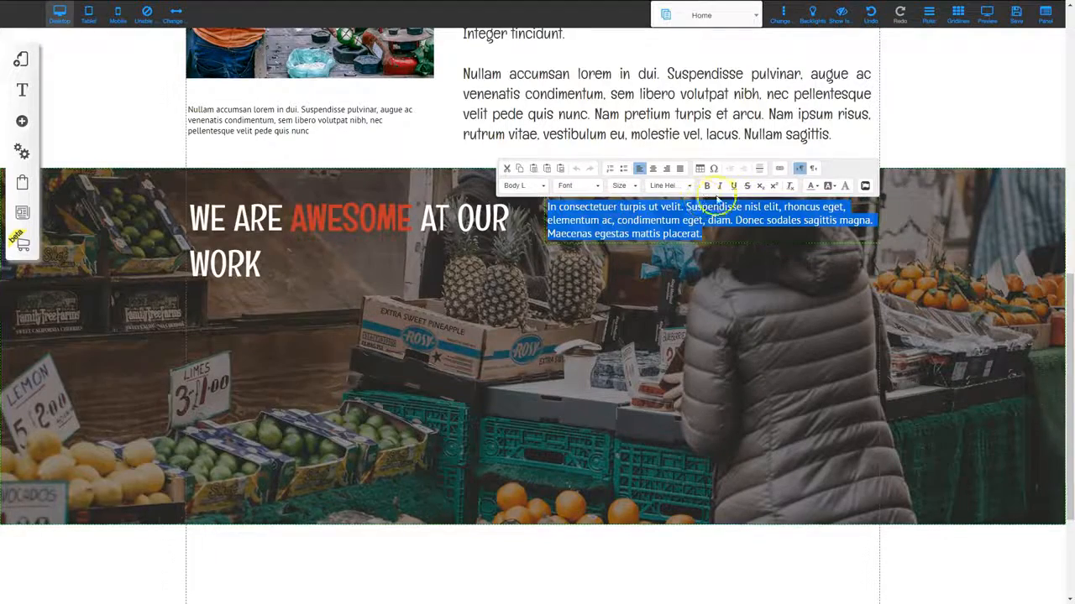
left_click(818, 188)
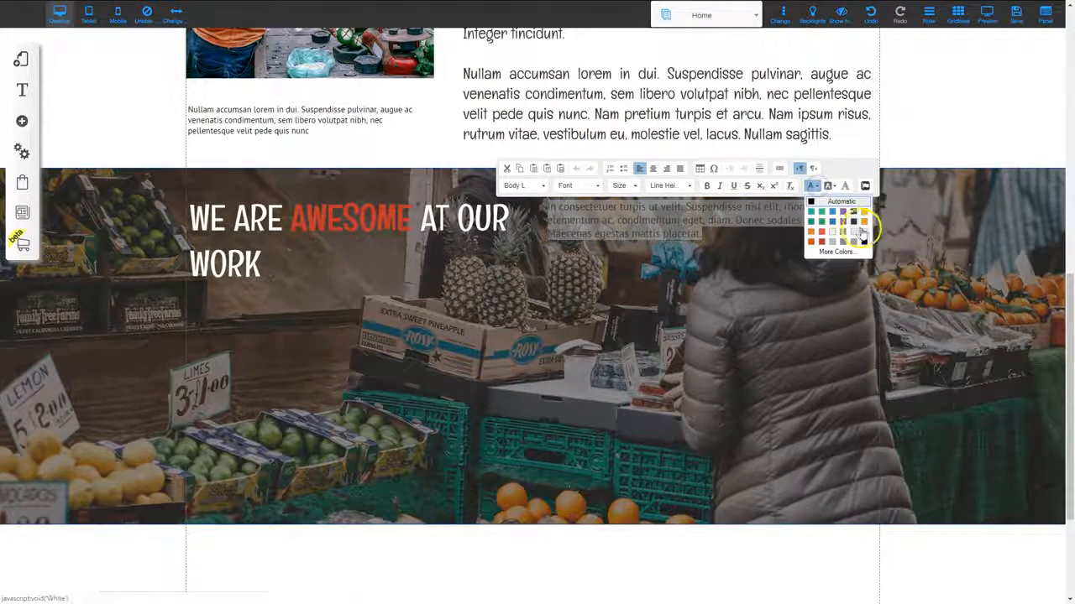
left_click(864, 239)
left_click(673, 343)
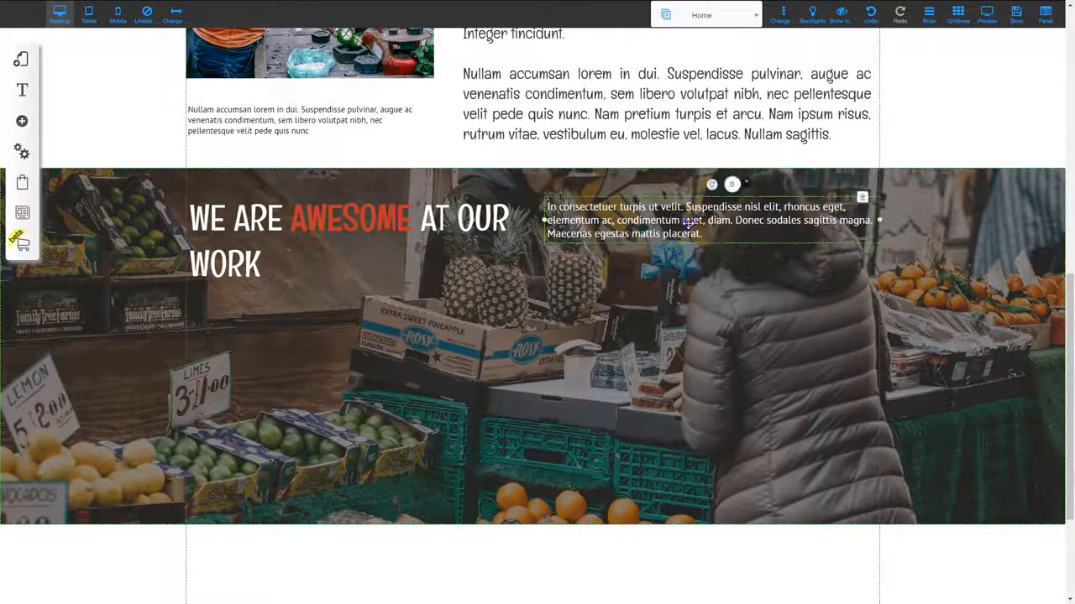
Fine-tune the placement of the banner's AWESOME heading and paragraph so they line up side by side
left_click(315, 216)
left_click_drag(314, 216, 315, 215)
left_click(474, 340)
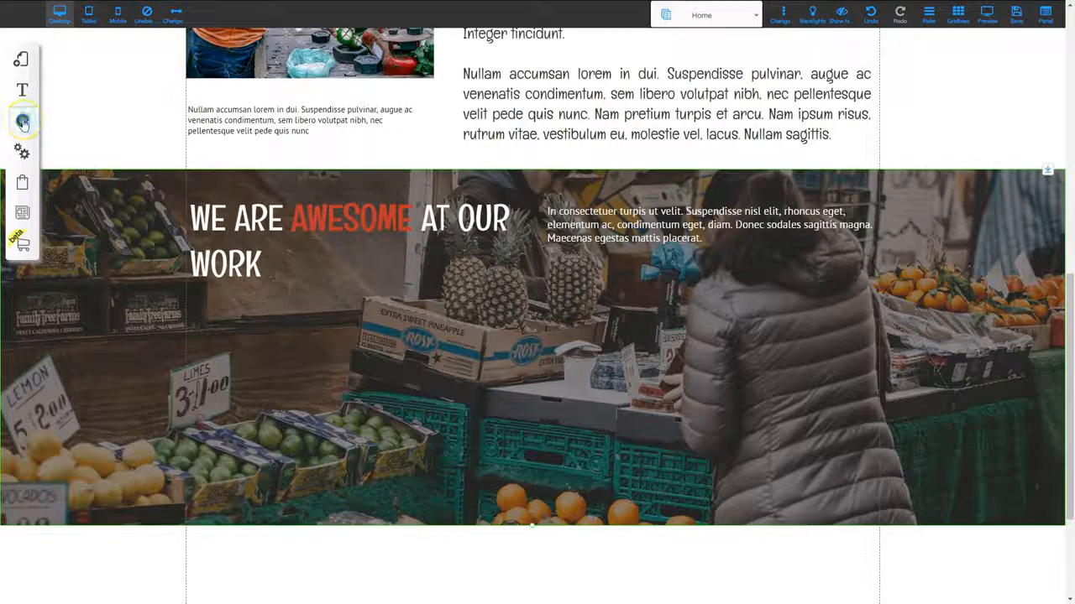
Add one plain number counter and one percentage counter from the animated counters to the photo banner
left_click(21, 120)
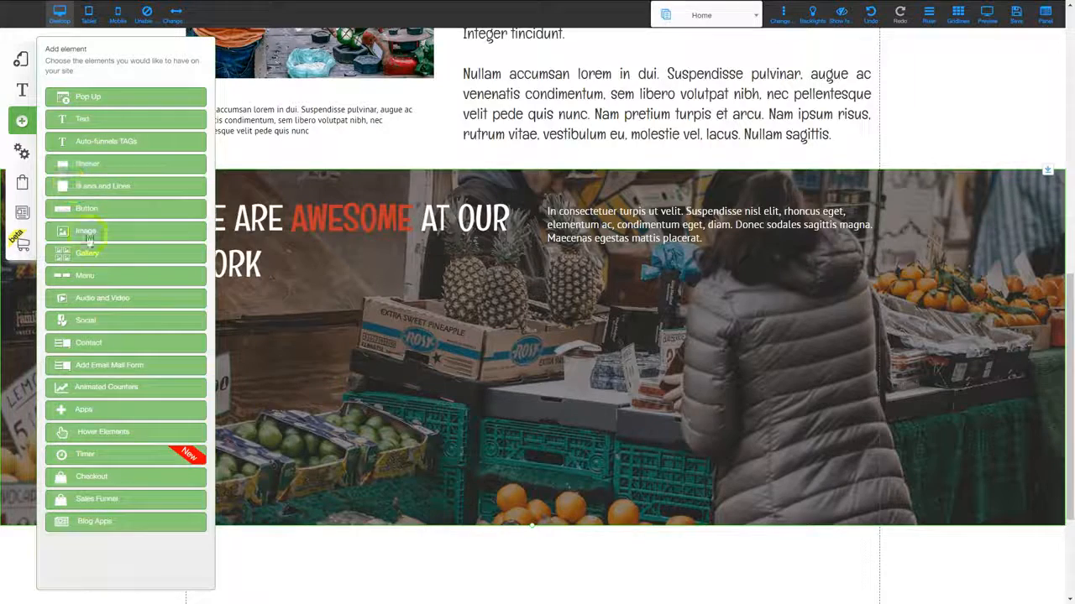
left_click(109, 390)
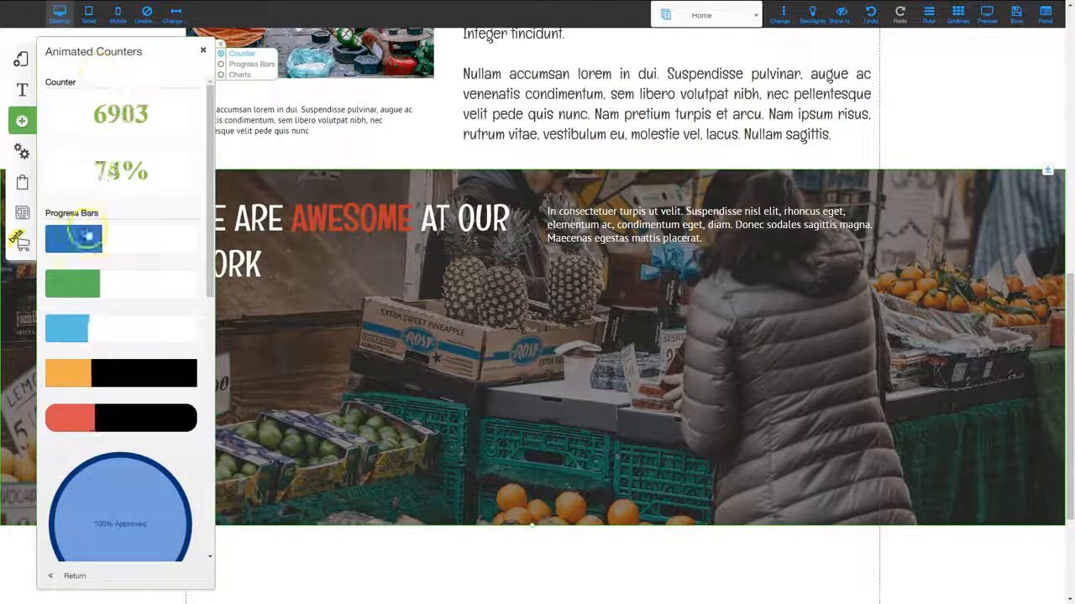
left_click(122, 113)
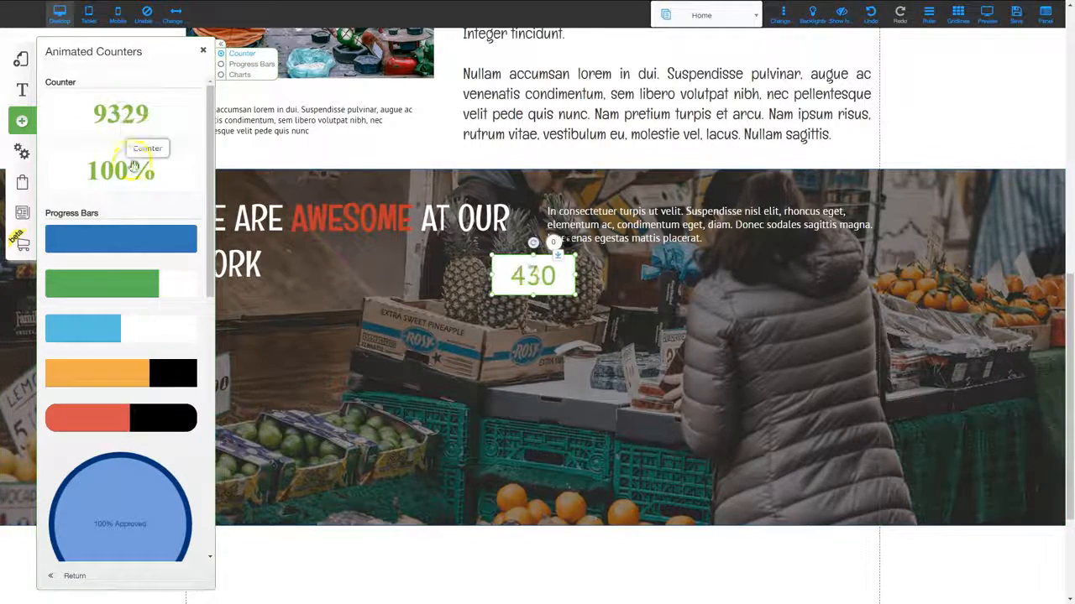
left_click(439, 230)
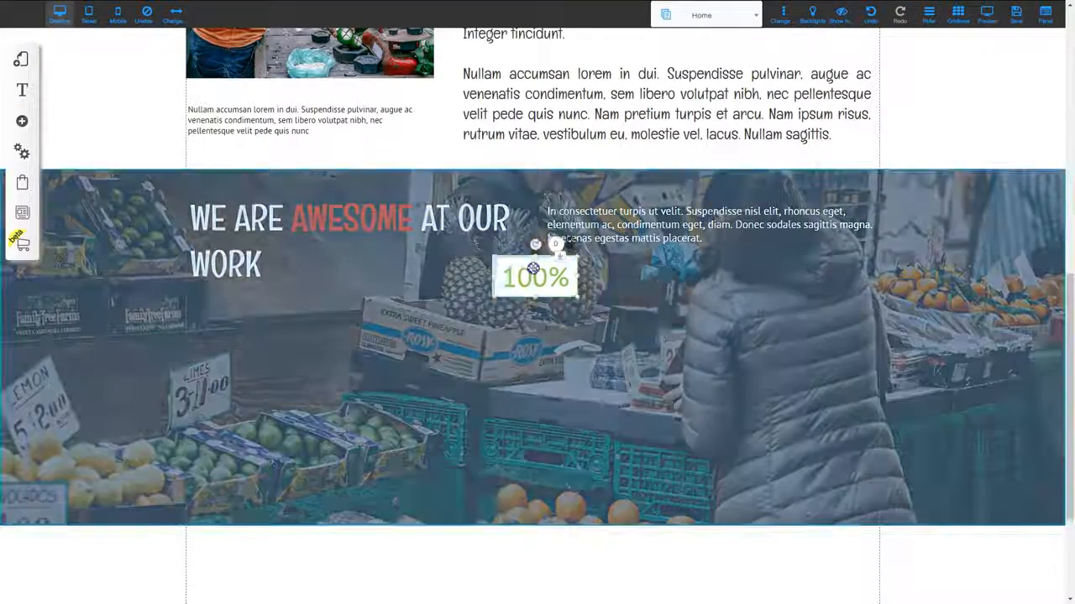
Duplicate the number counter twice and lay out the three number counters under the heading, with the percentage counter farthest to the right
left_click_drag(533, 268, 660, 305)
left_click_drag(545, 285, 274, 342)
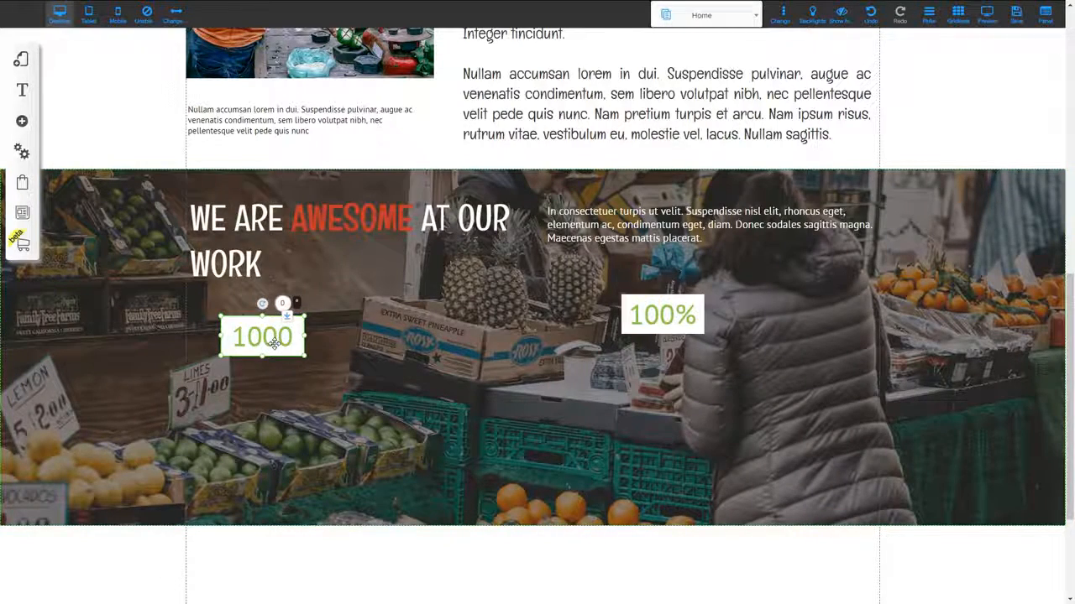
key("ctrl+v")
key("ctrl+v")
left_click_drag(282, 347, 401, 335)
left_click_drag(612, 318, 702, 360)
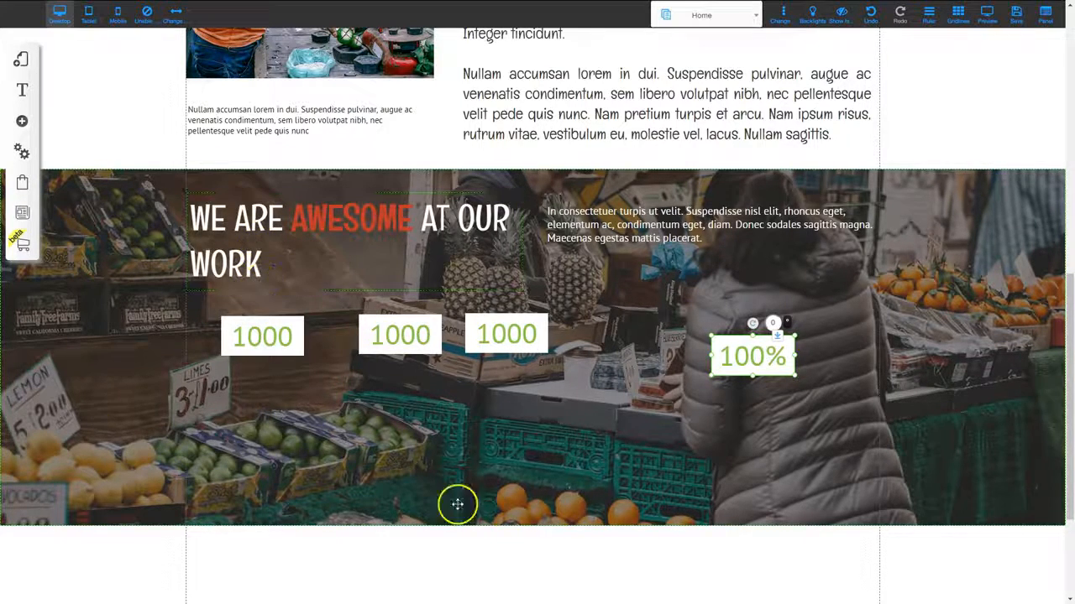
Place a duplicate of the banner paragraph below the counters and pick up the "satisfied clients" caption from the reference page
left_click(631, 227)
left_click_drag(696, 211, 350, 431)
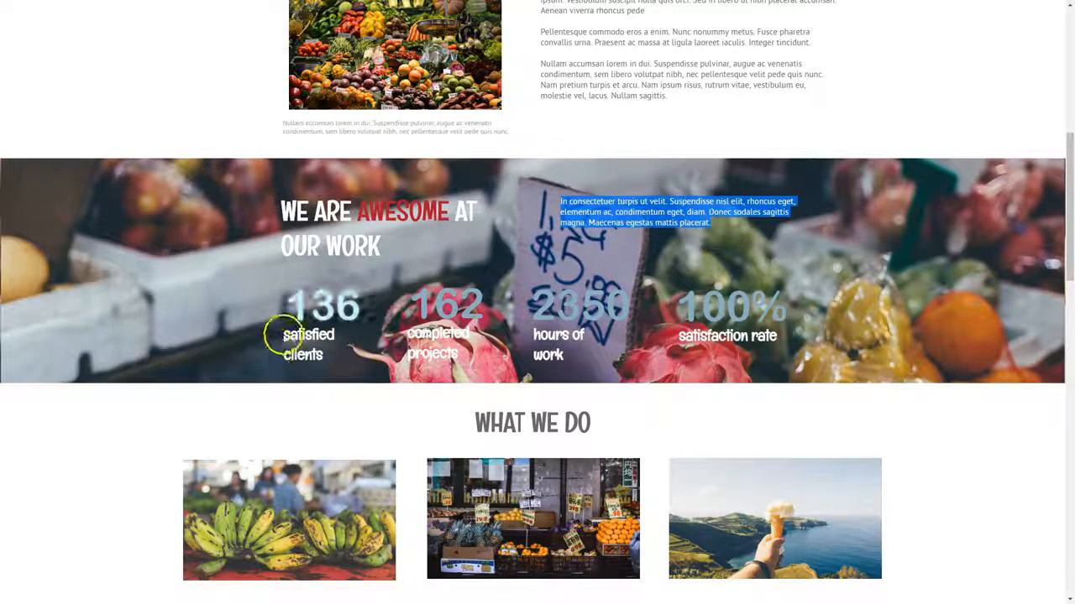
left_click(286, 338)
left_click_drag(324, 356, 303, 352)
left_click(286, 338)
triple_click(286, 338)
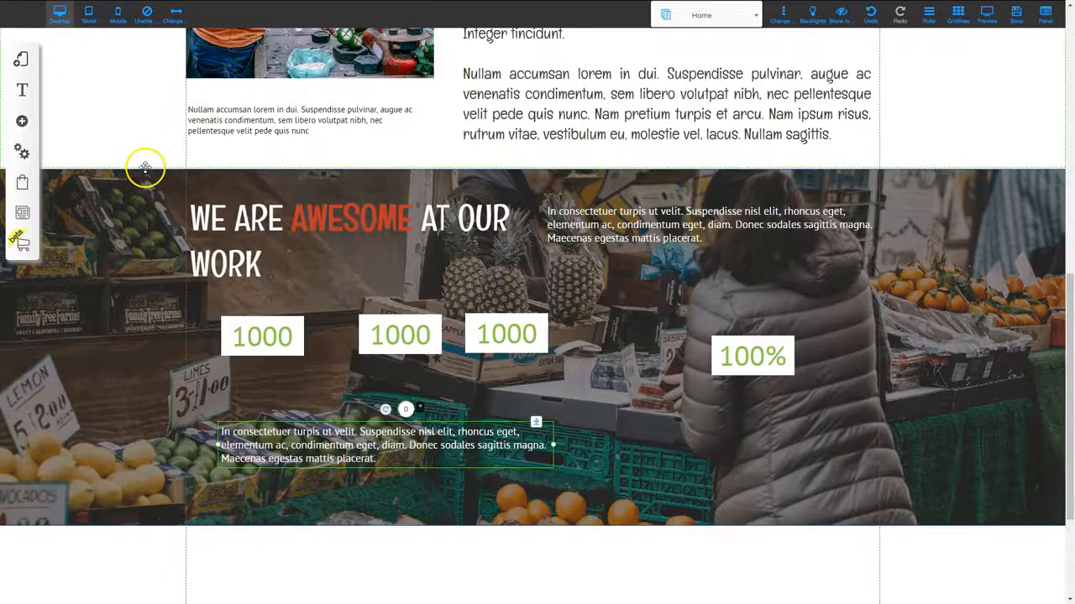
Replace the duplicated paragraph's text with "satisfied clients", broken over two lines
left_click(306, 437)
triple_click(307, 437)
key("BackSpace")
type("satisfied clients")
left_click(264, 433)
key("Return")
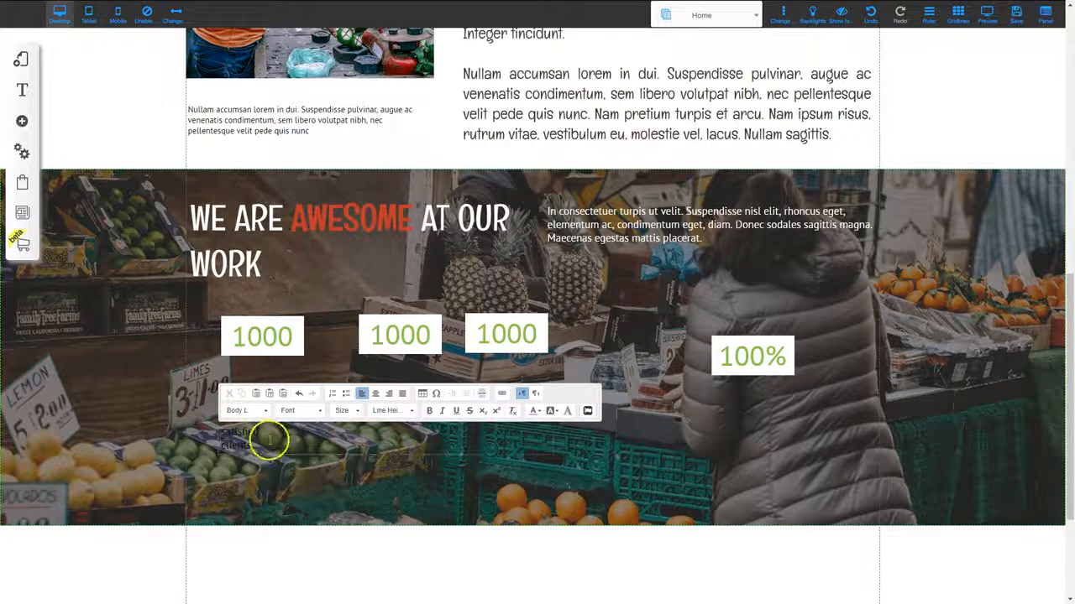
Set the text color of both lines of the "satisfied clients" caption to white
left_click_drag(264, 443, 220, 429)
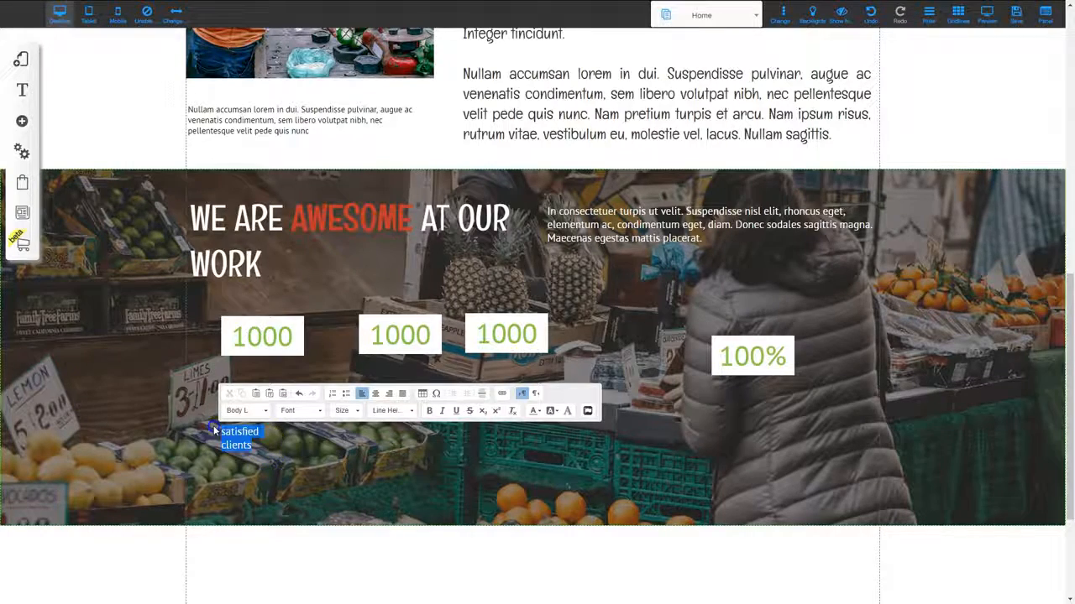
left_click(535, 412)
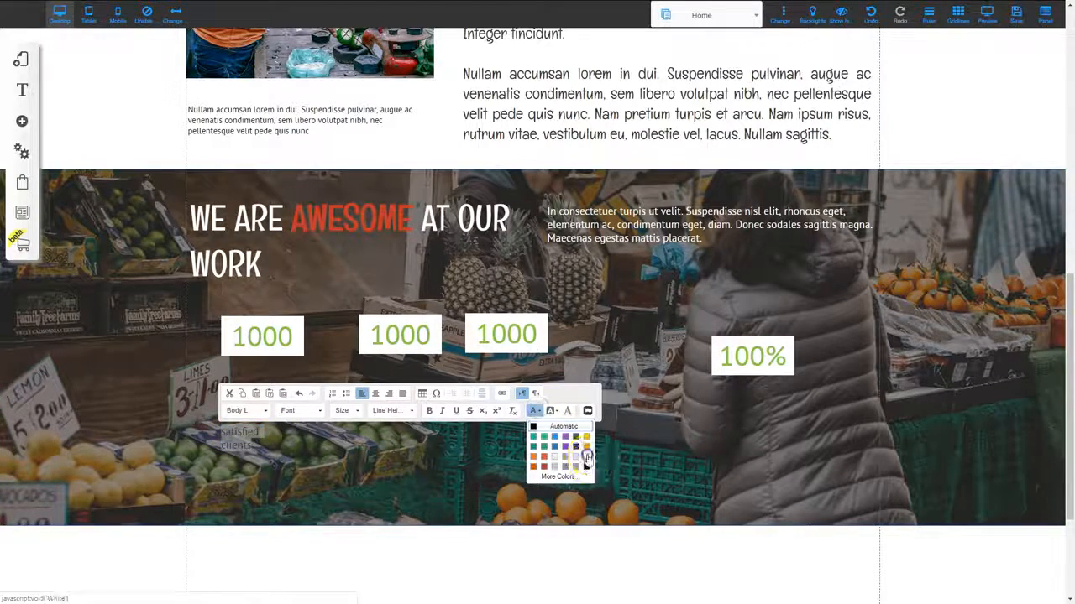
left_click(590, 461)
left_click(355, 512)
Move the "satisfied clients" caption beneath the first number counter and narrow its text box to about the counter's width
left_click_drag(257, 439, 254, 375)
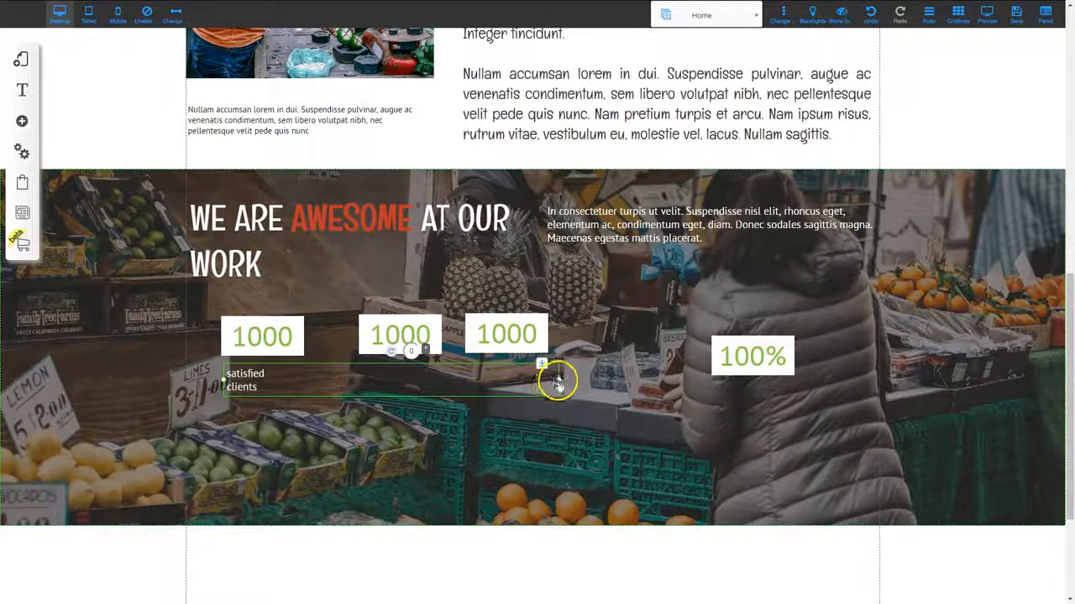
left_click_drag(513, 380, 310, 384)
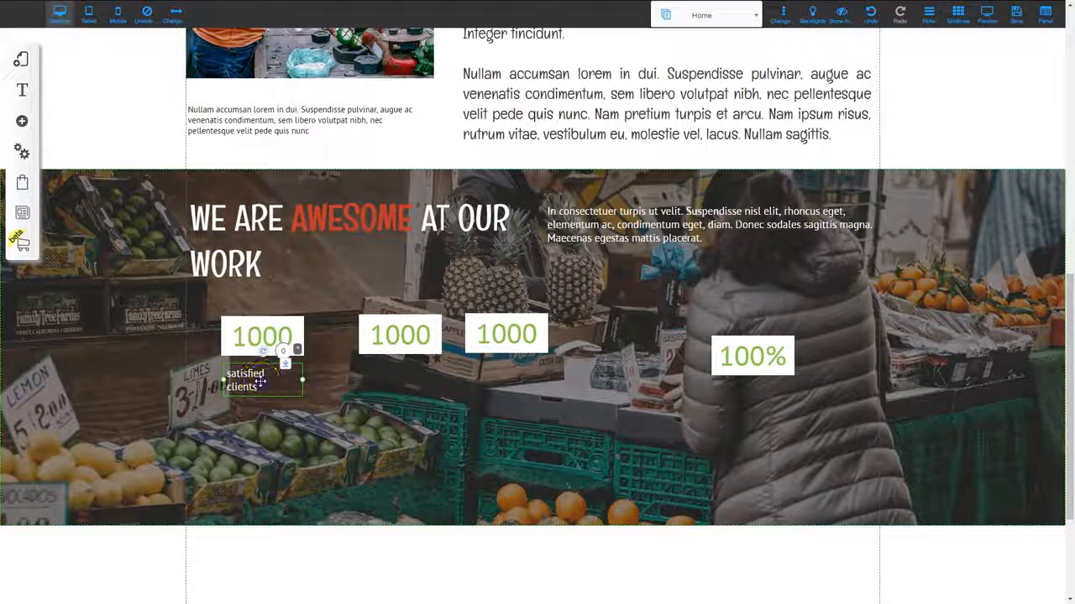
Try the H3-Title M and H2-Title L styles on the "satisfied clients" caption, returning to H3-Title M
double_click(260, 382)
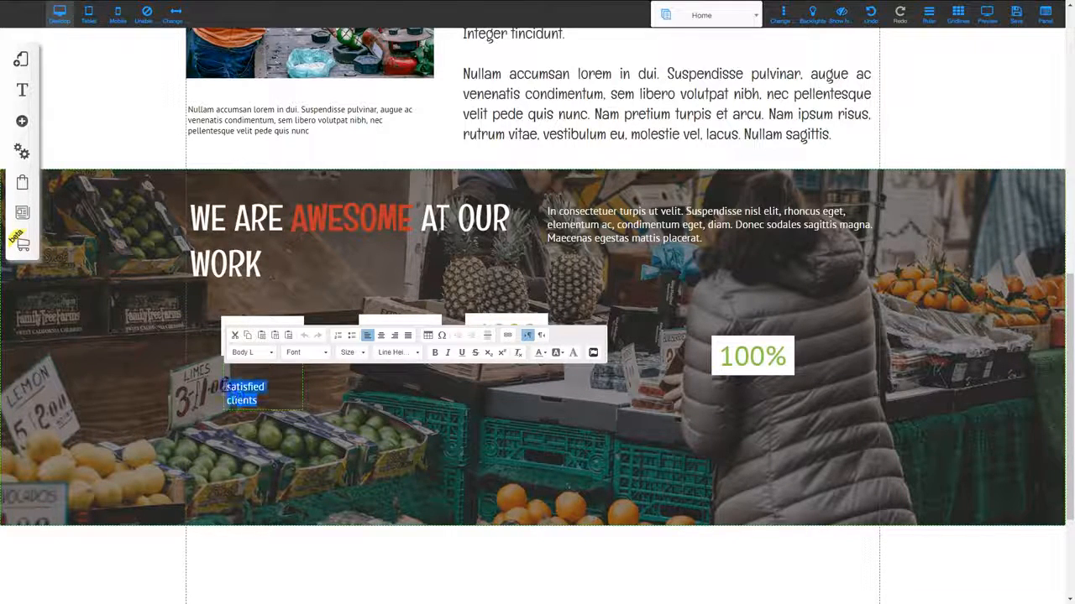
left_click(301, 354)
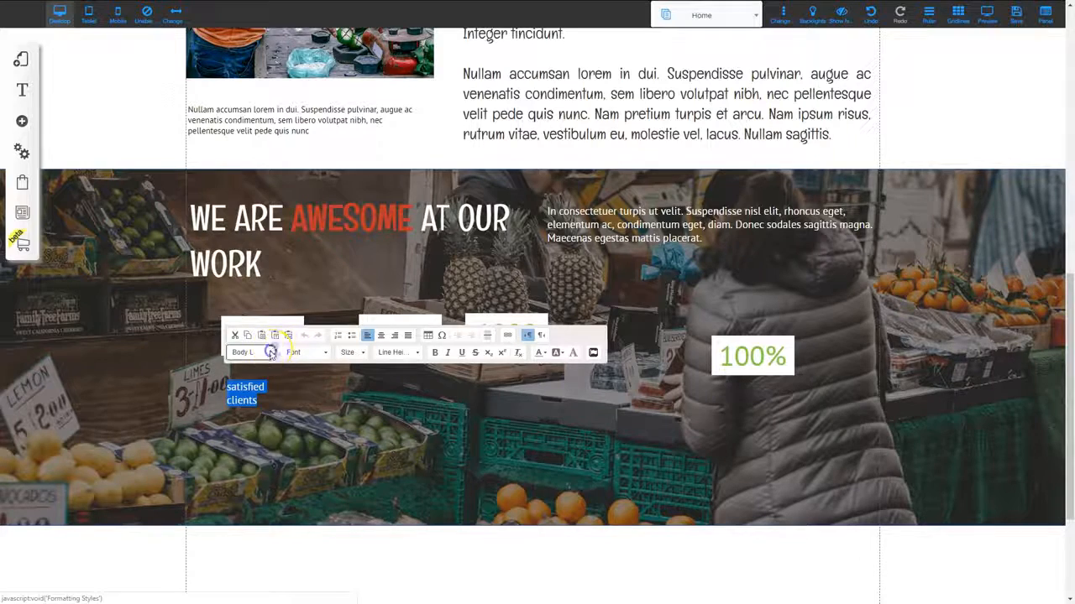
left_click(270, 353)
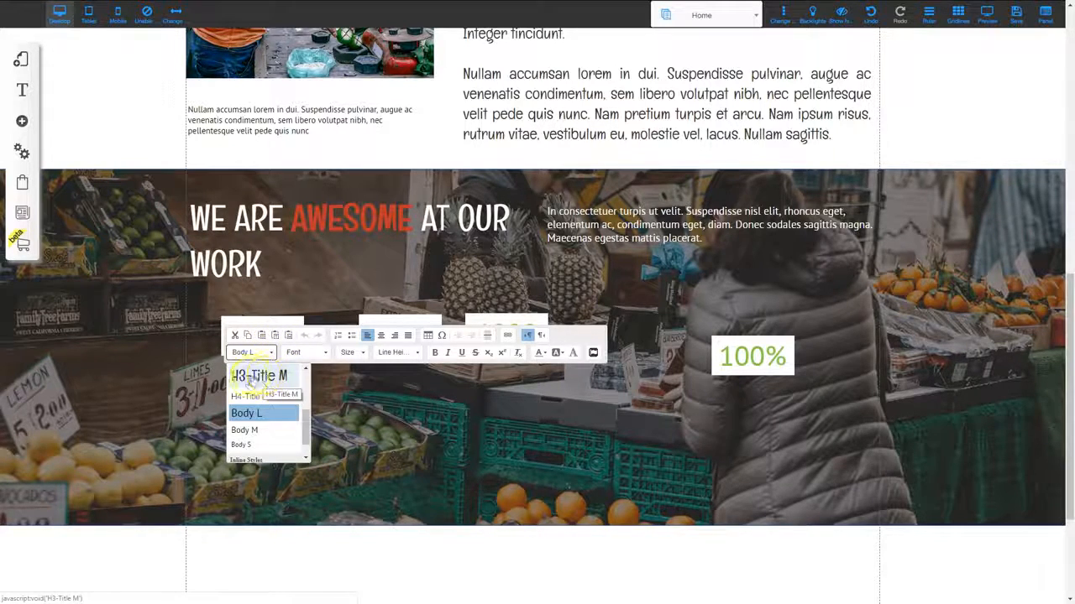
left_click(252, 377)
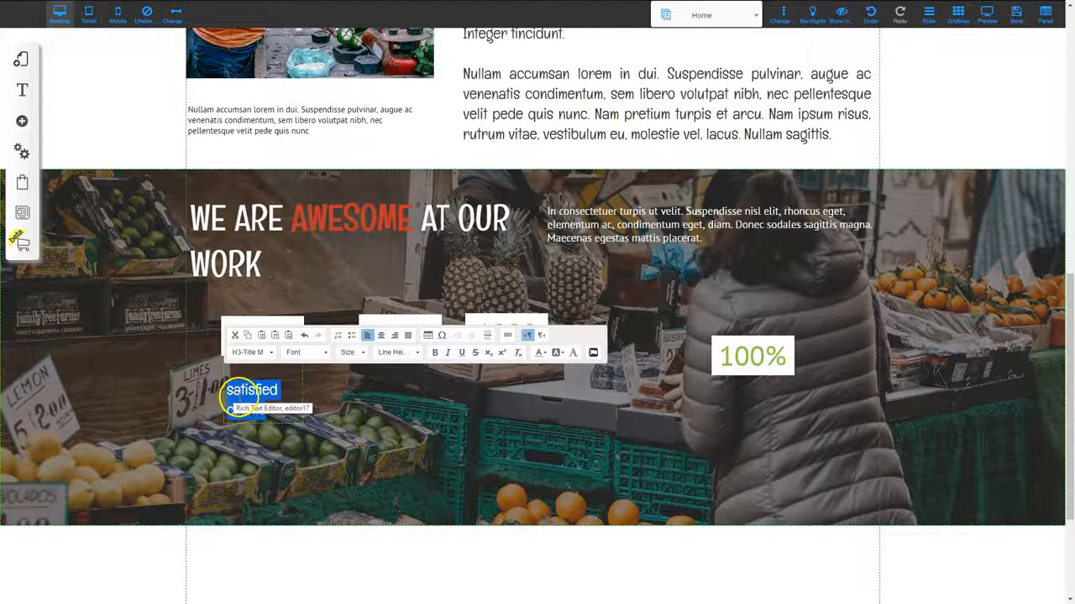
left_click(271, 353)
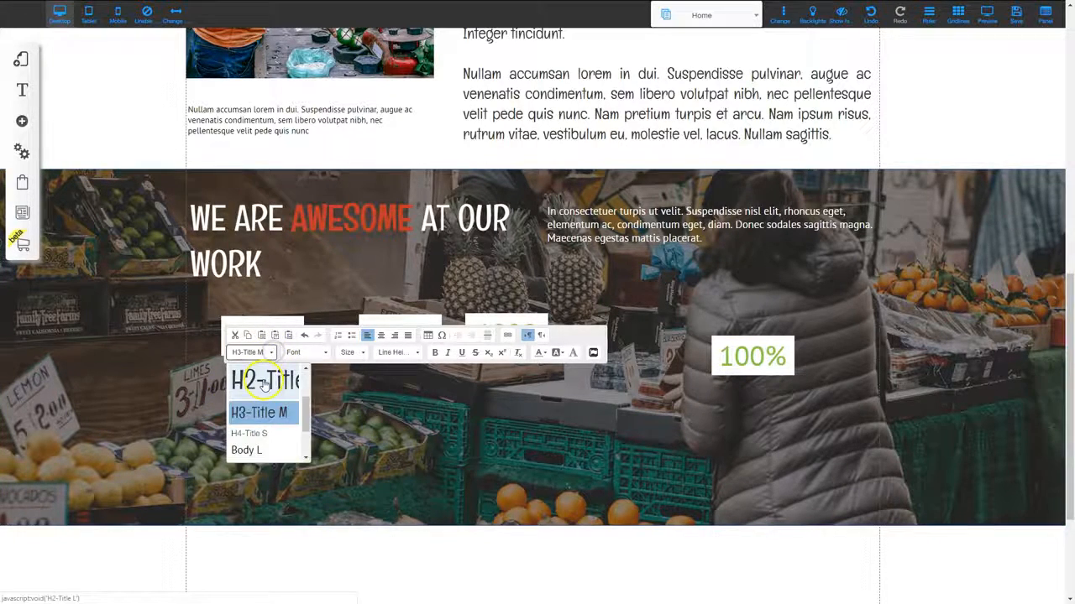
left_click(263, 382)
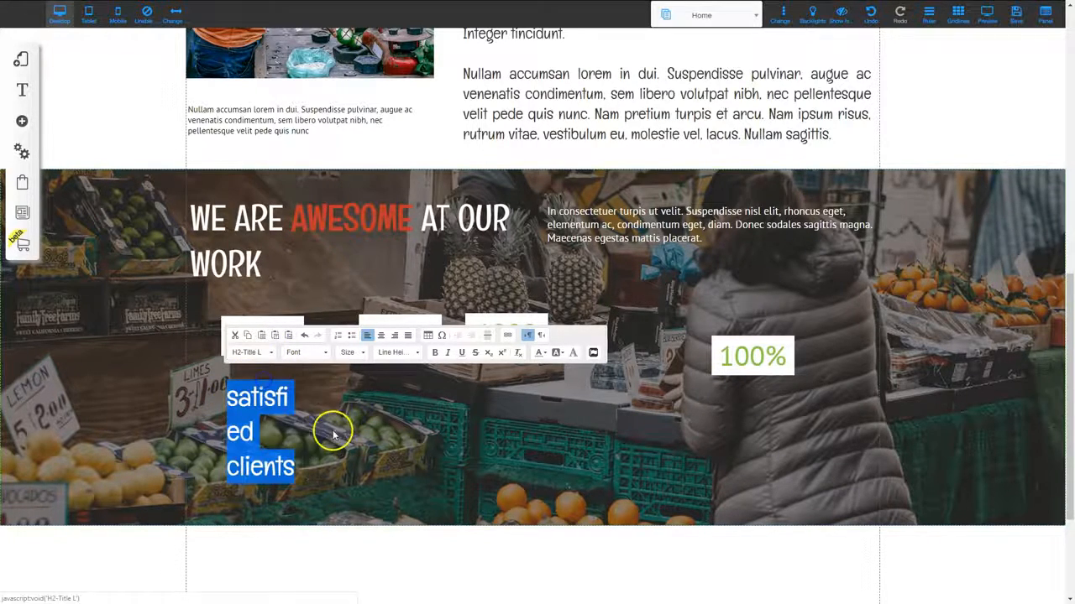
left_click(272, 353)
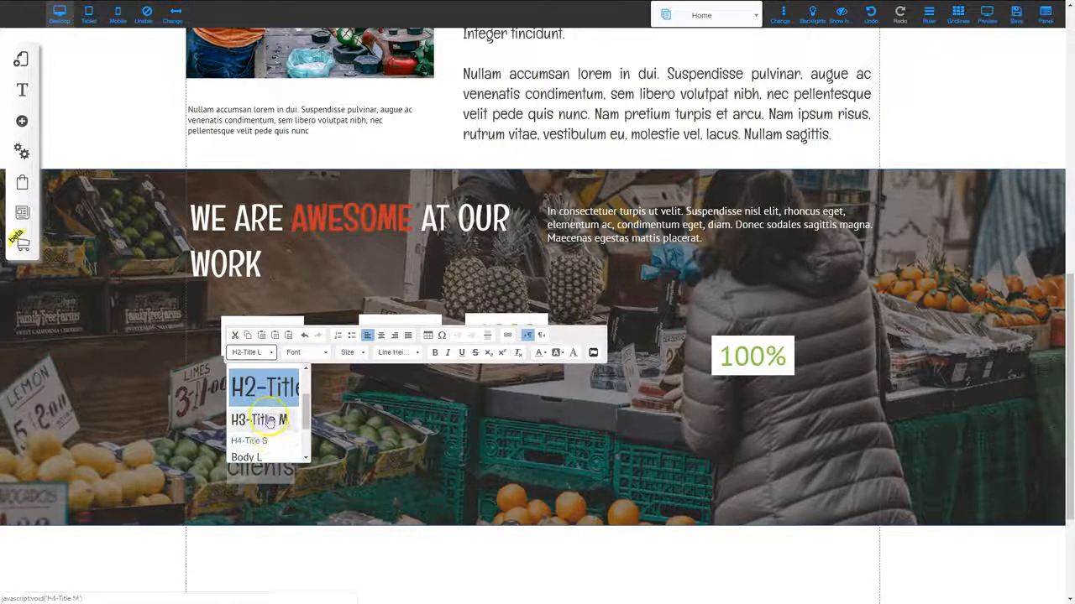
left_click(269, 421)
left_click(327, 412)
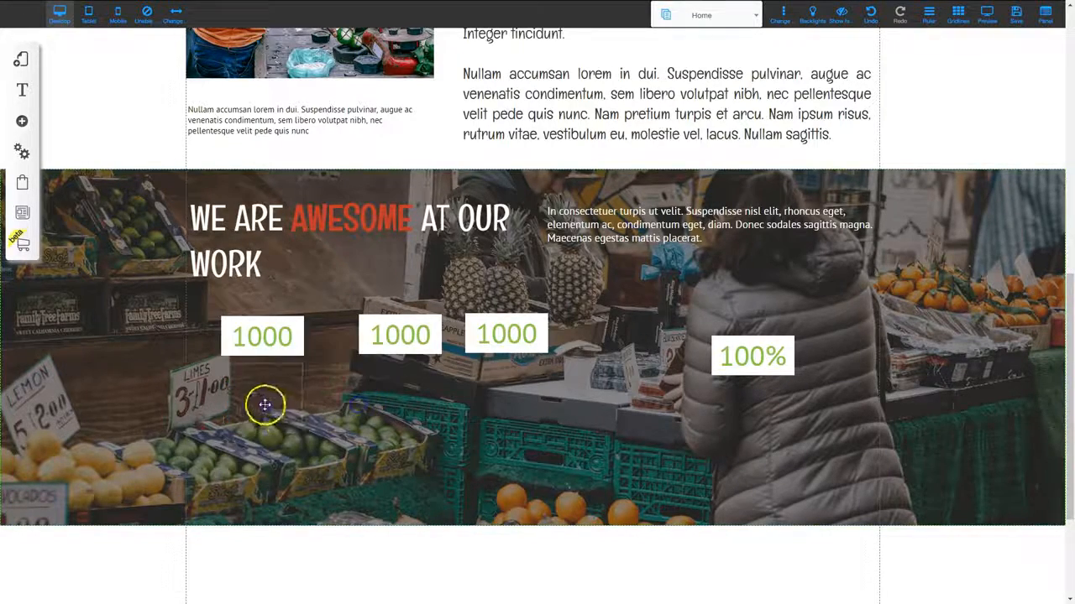
Reopen the "satisfied clients" caption and make its whole text white
left_click(265, 406)
left_click(251, 383)
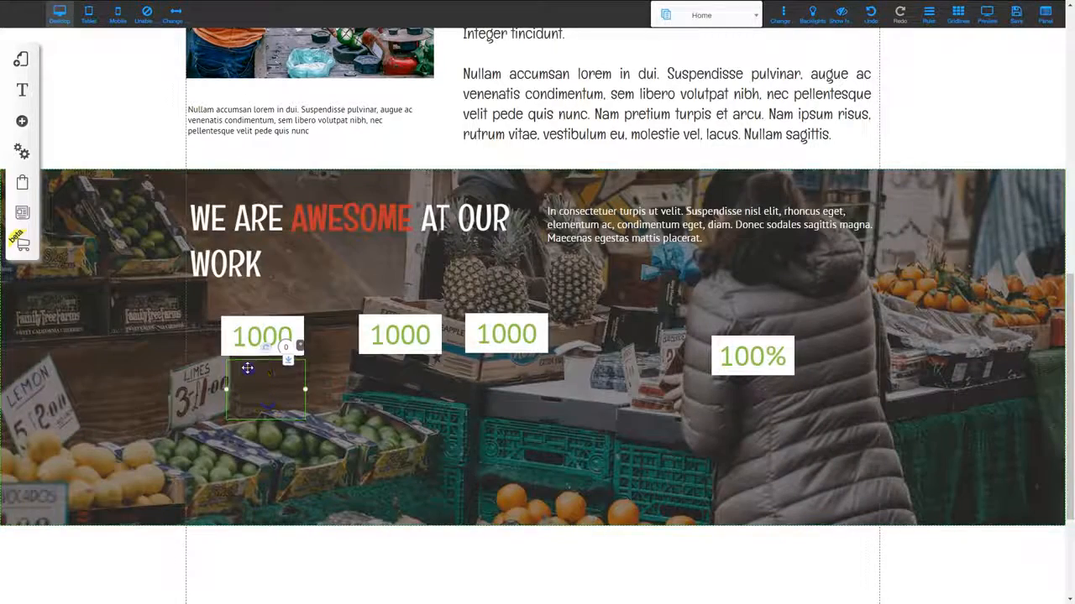
double_click(247, 367)
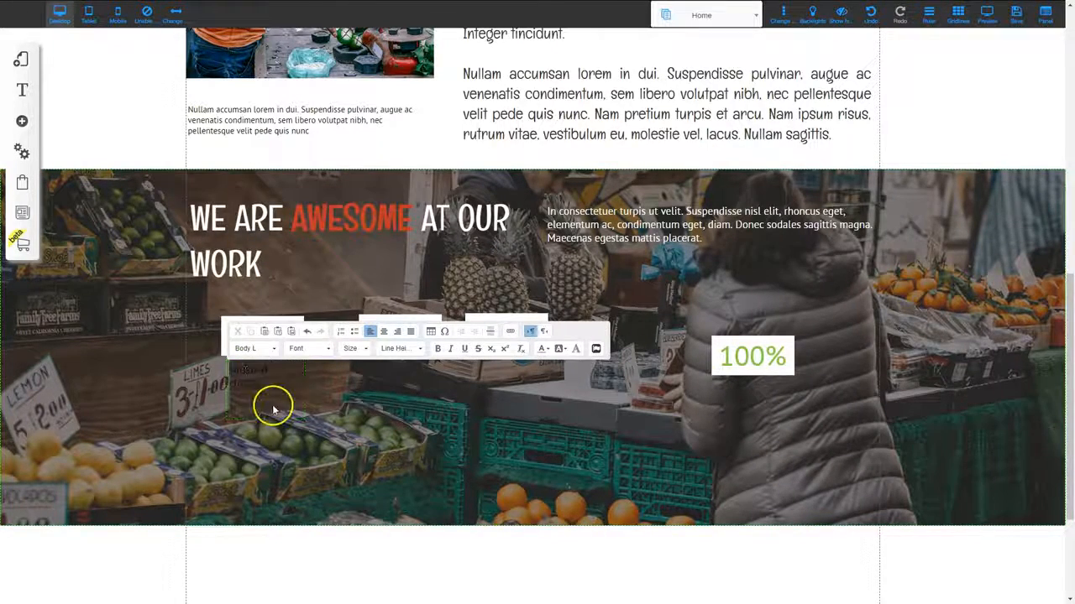
left_click(547, 348)
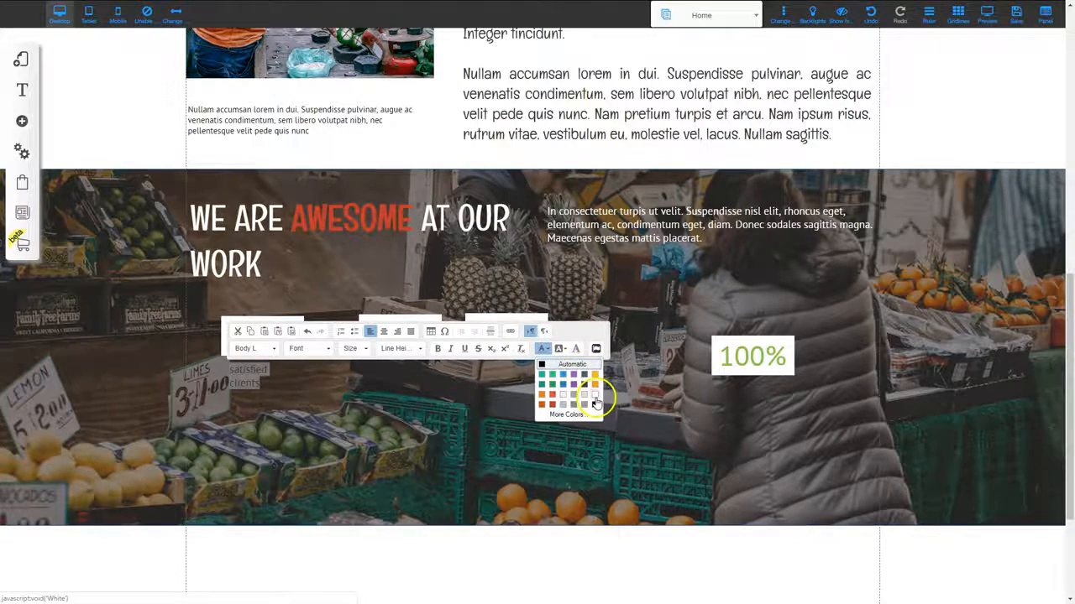
left_click(595, 403)
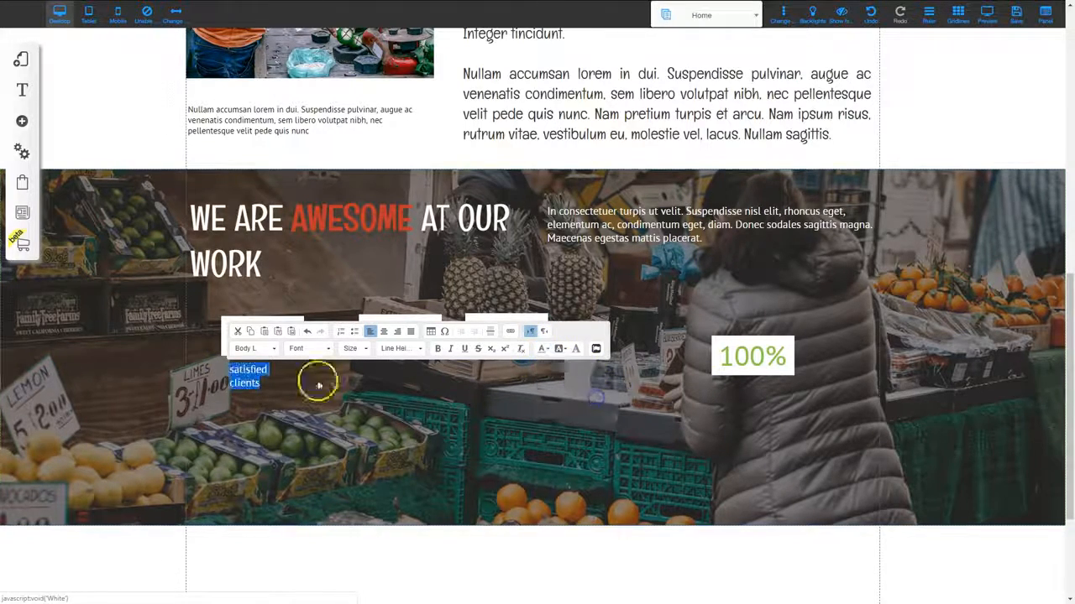
Restyle the "satisfied clients" caption as white H3-Title M text and nudge it directly under the first number counter
left_click(273, 350)
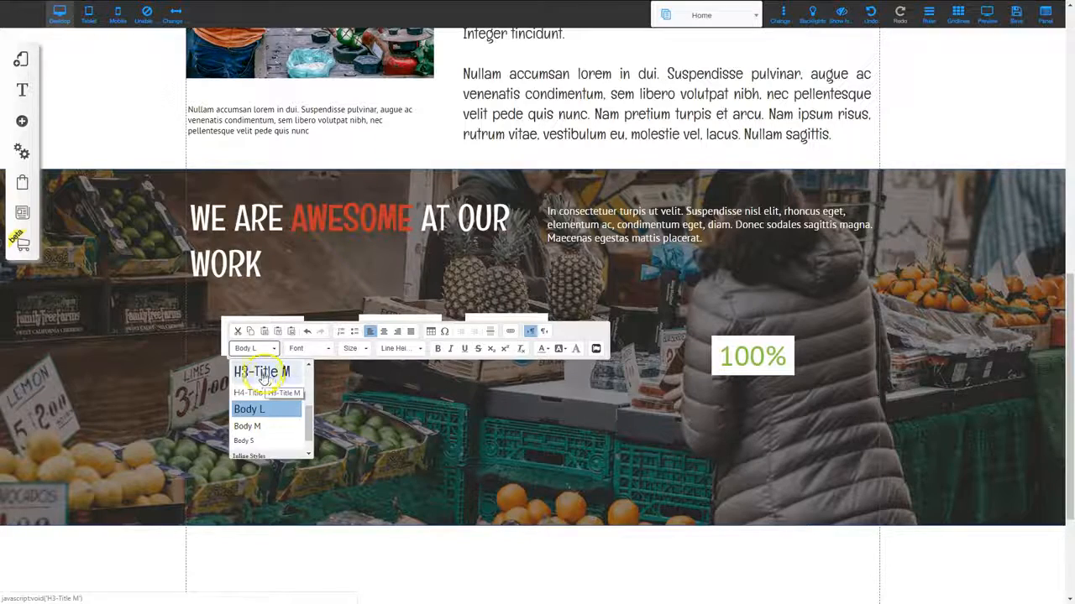
left_click(263, 374)
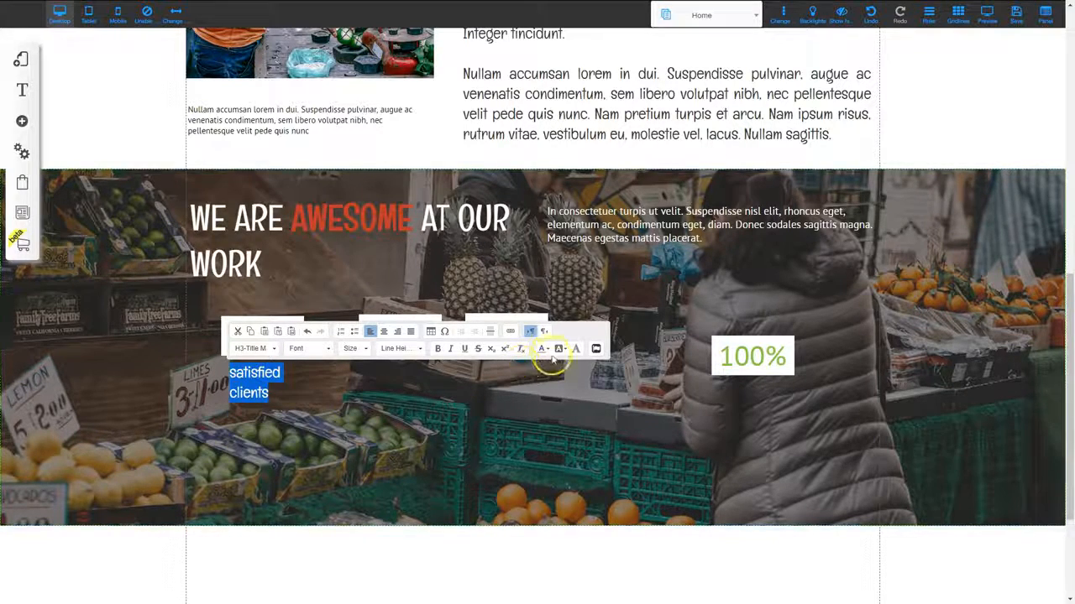
left_click(545, 348)
left_click(598, 394)
left_click(314, 423)
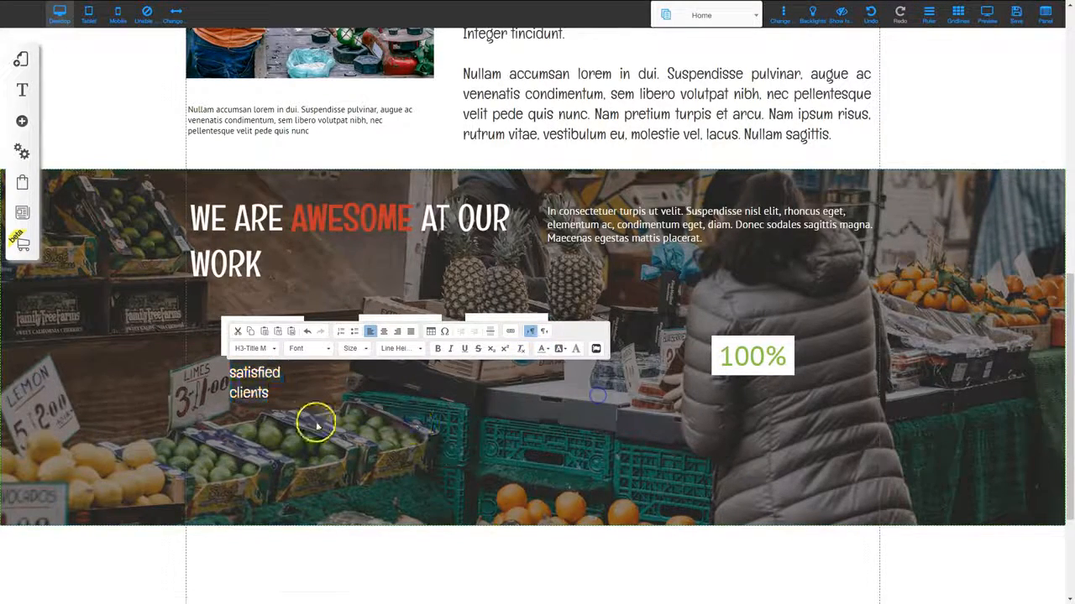
left_click(267, 389)
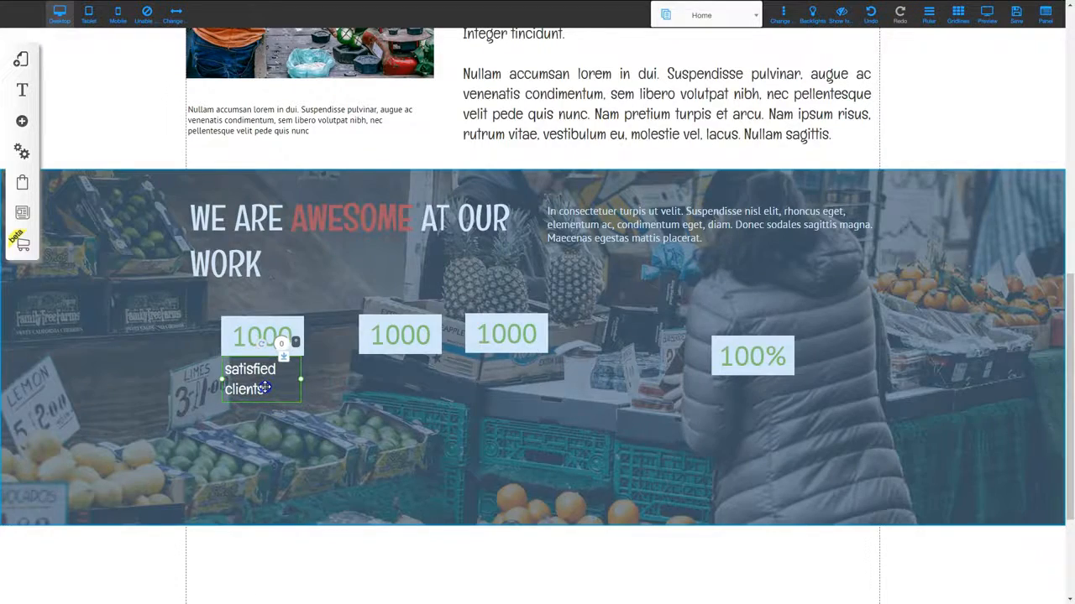
left_click(323, 425)
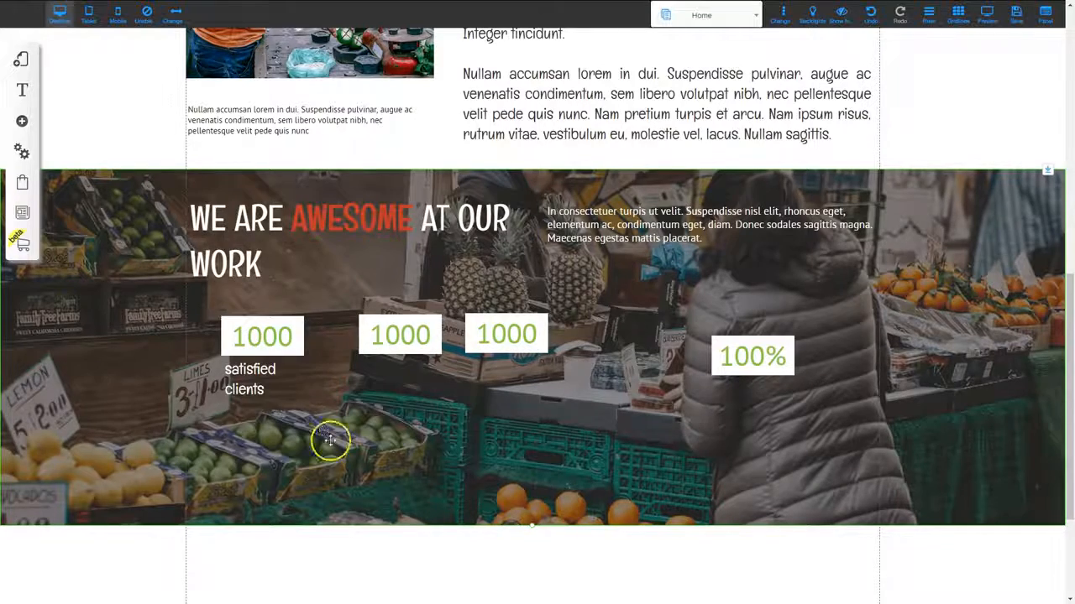
Duplicate the "satisfied clients" caption beneath each of the other three counters
left_click(255, 390)
left_click_drag(256, 389, 722, 398)
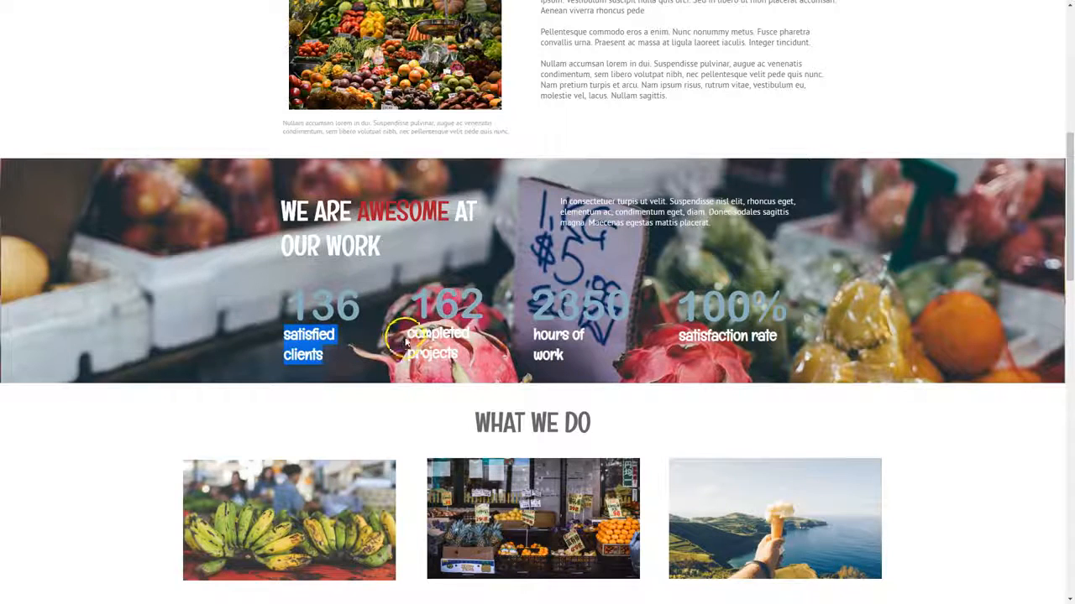
Replace the second counter's caption with the "completed projects" text copied from the reference page and widen its text box
mouse_move(406, 329)
left_mouse_down()
mouse_move(441, 351)
mouse_move(407, 339)
left_mouse_up()
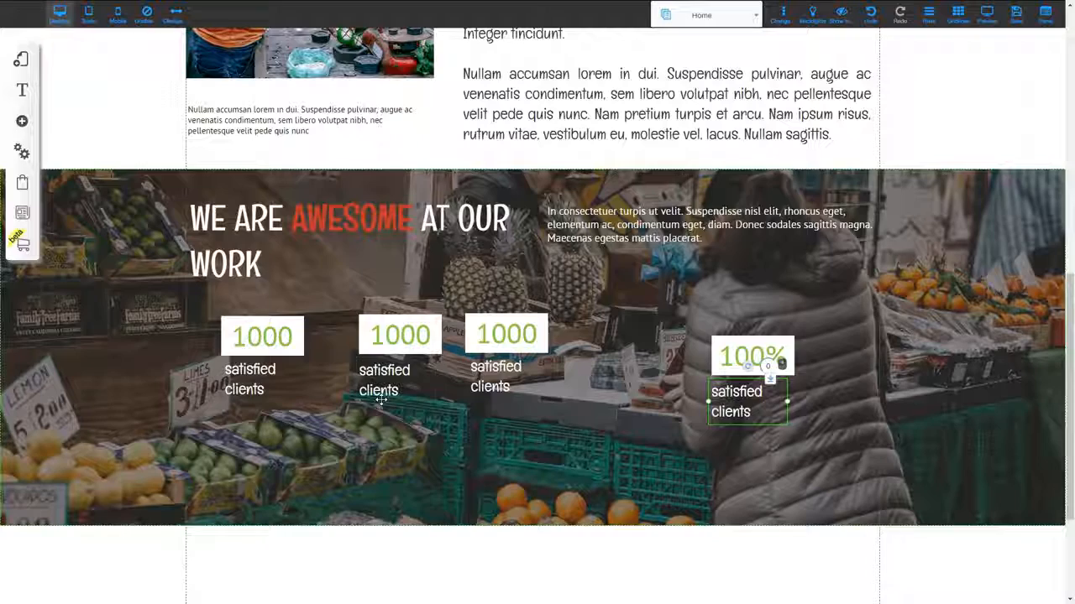
left_click(386, 382)
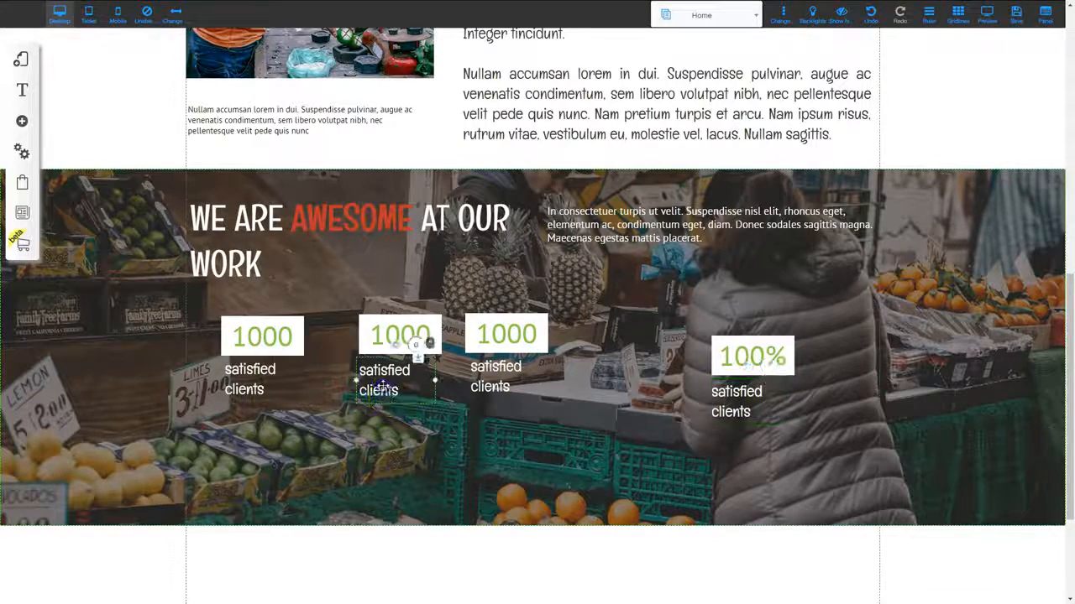
double_click(382, 386)
left_click_drag(401, 392, 362, 375)
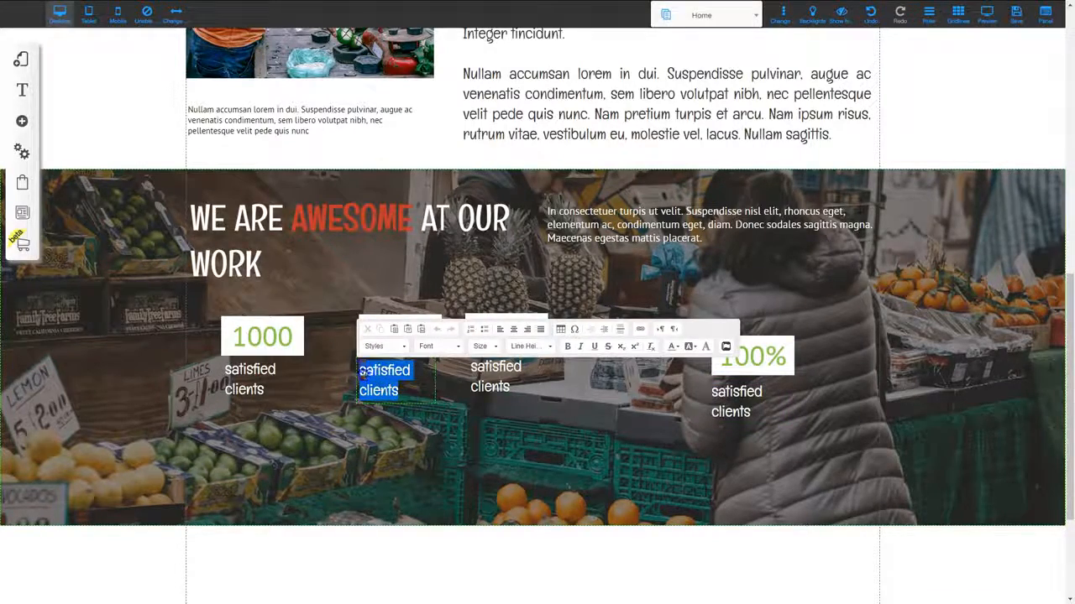
key("Delete")
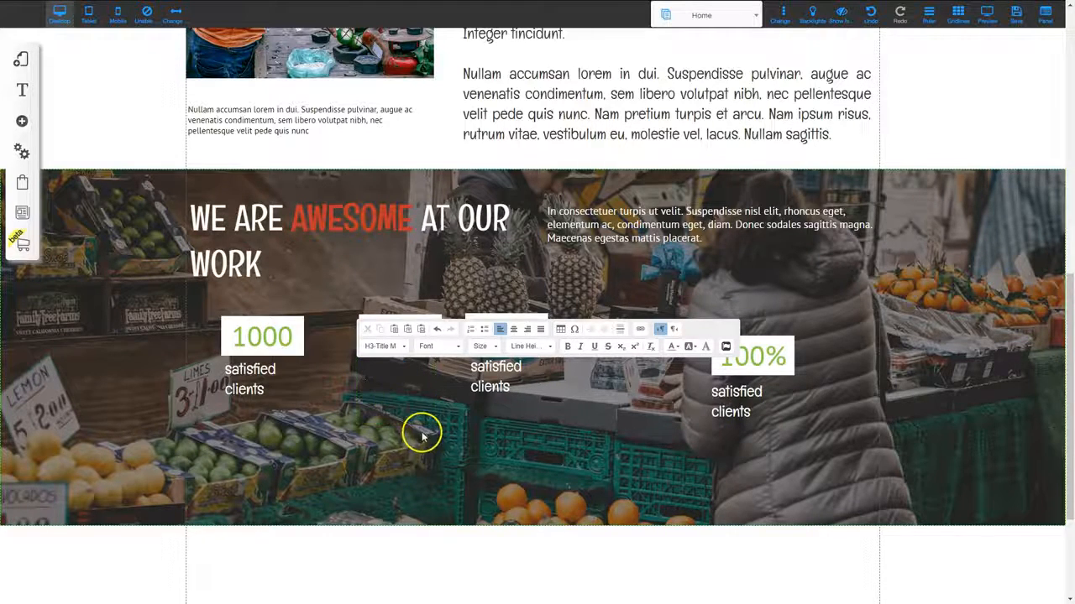
left_click(425, 384)
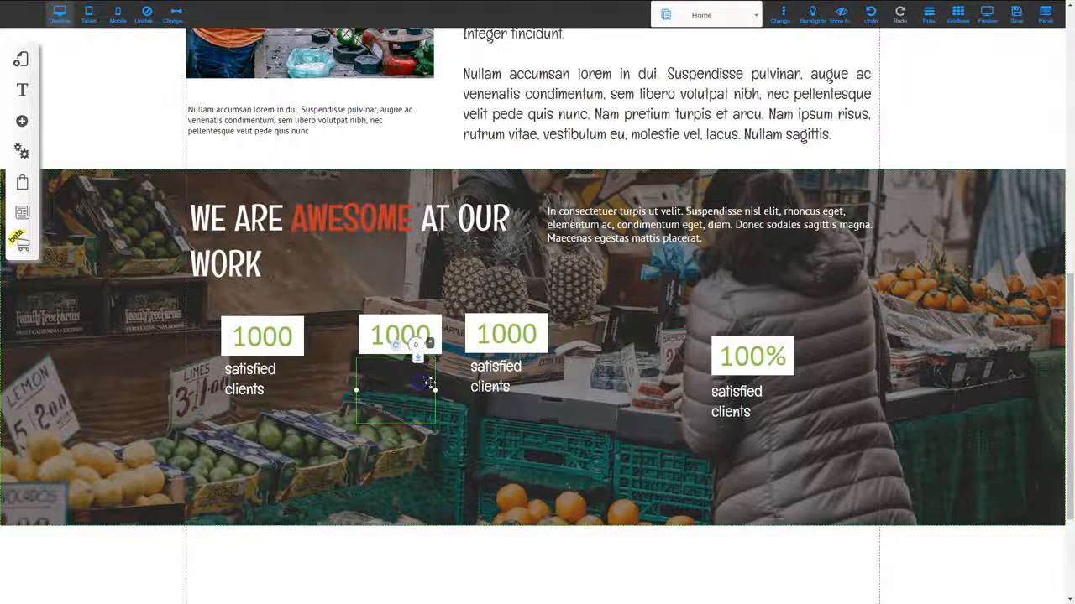
left_click_drag(435, 393, 464, 390)
Make the whole "completed projects" caption white and remove its extra blank line
left_click(399, 384)
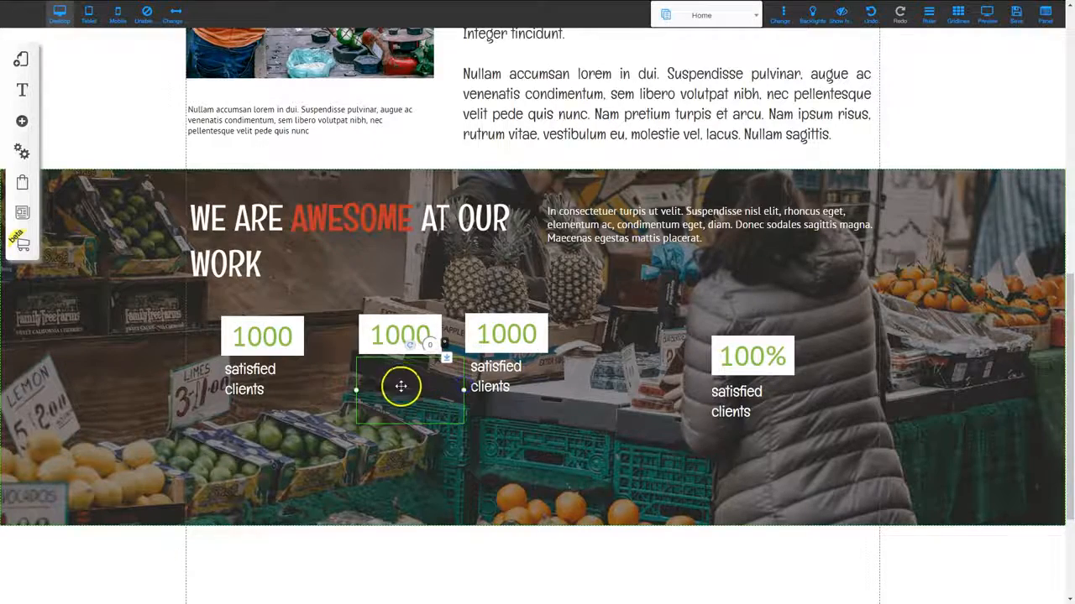
left_click(397, 383)
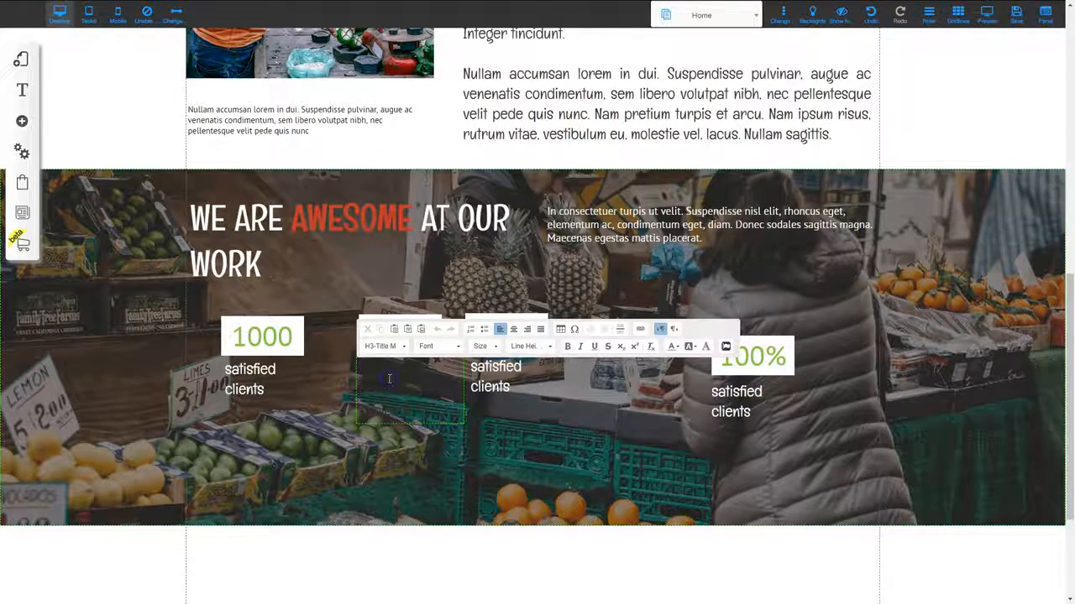
key("ctrl+a")
left_click(672, 348)
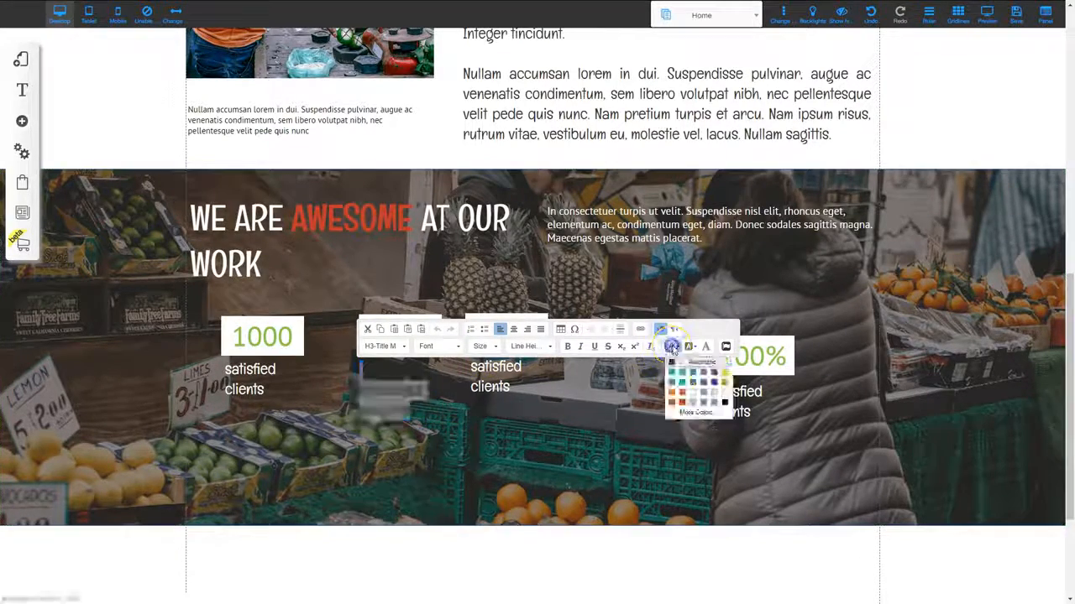
left_click(695, 384)
left_click(383, 372)
key("Delete")
key("Delete")
left_click(411, 445)
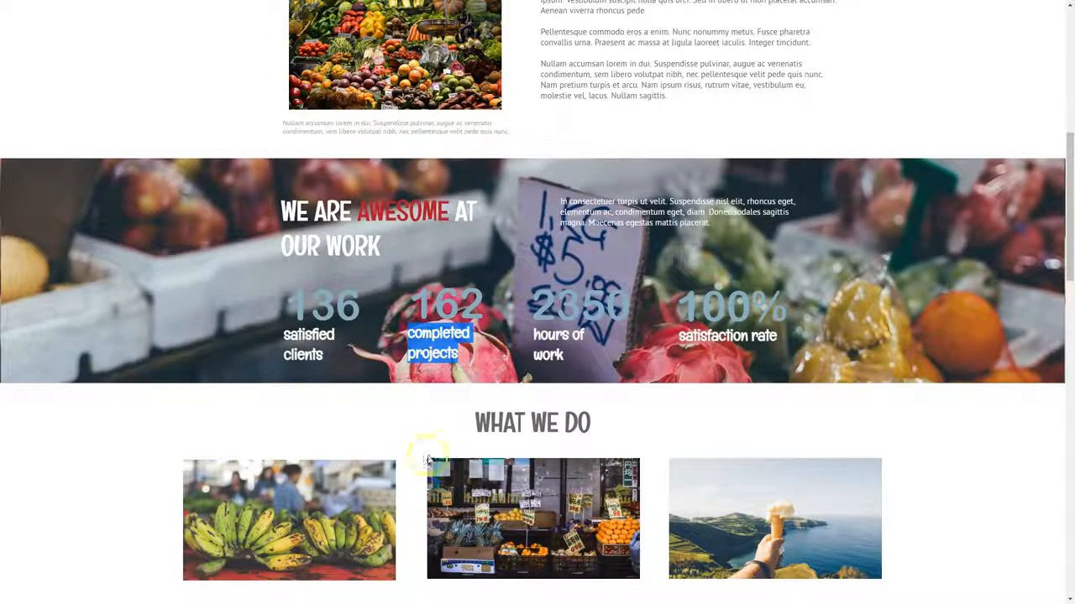
Replace the third counter's caption with the reference page's "hours of work" text, without a blank line and coloured white
left_click_drag(535, 331, 554, 351)
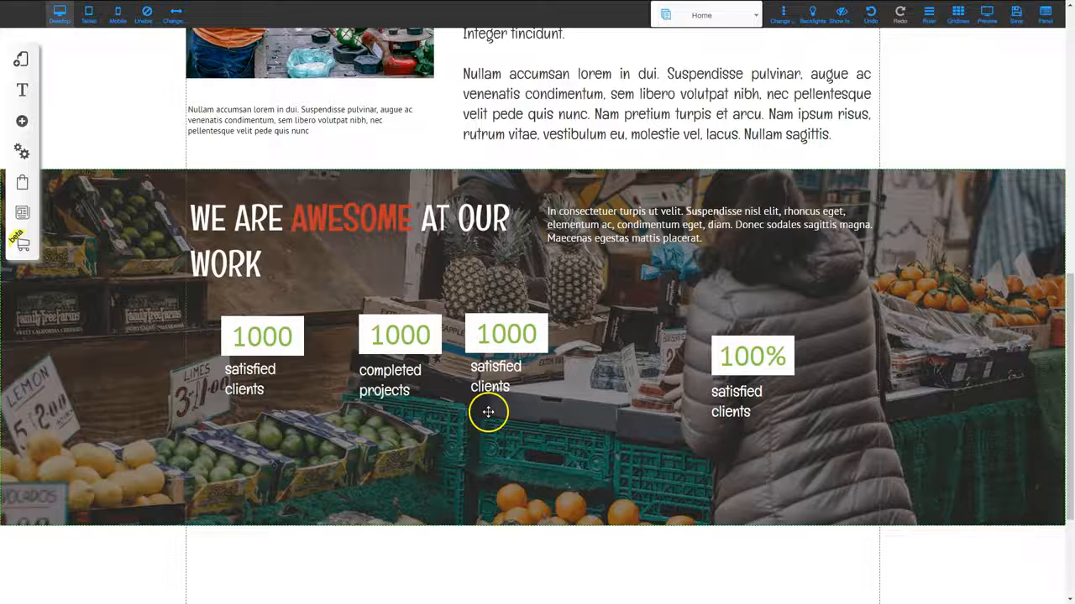
left_click(515, 385)
left_click_drag(512, 388, 475, 367)
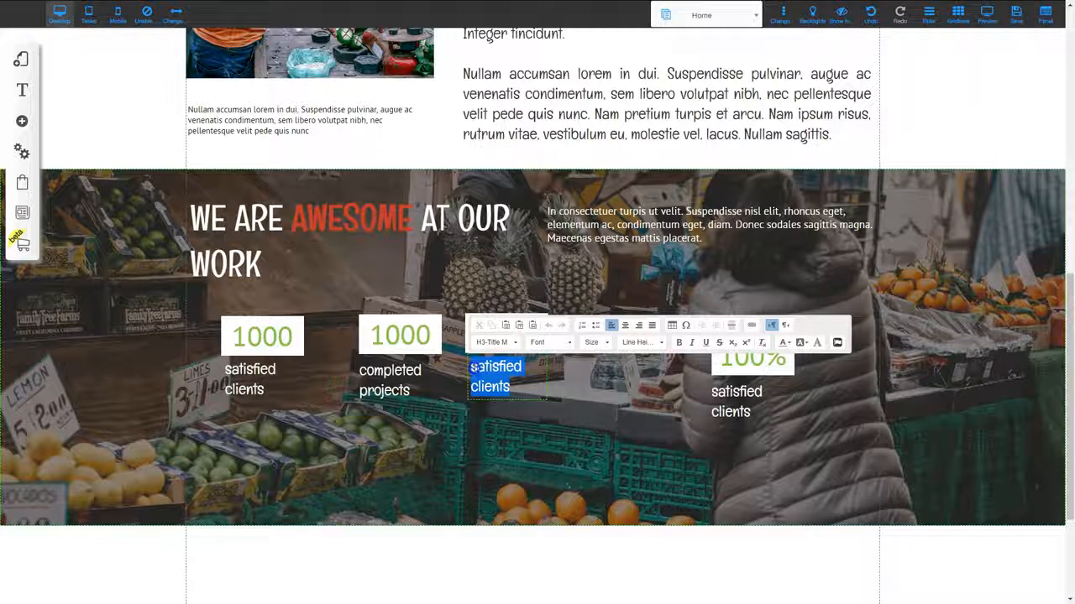
key("BackSpace")
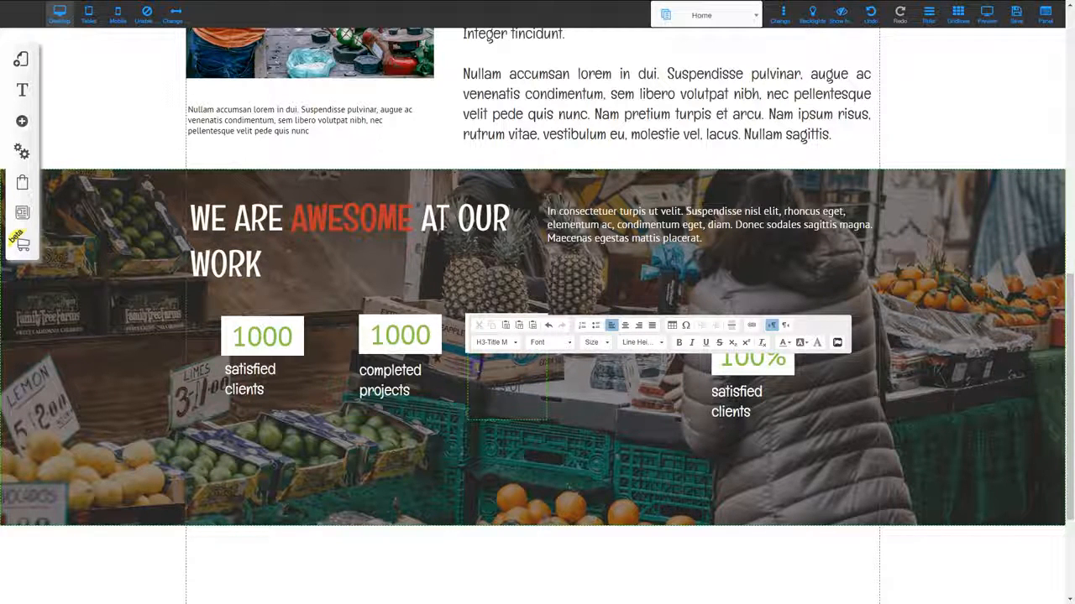
key("BackSpace")
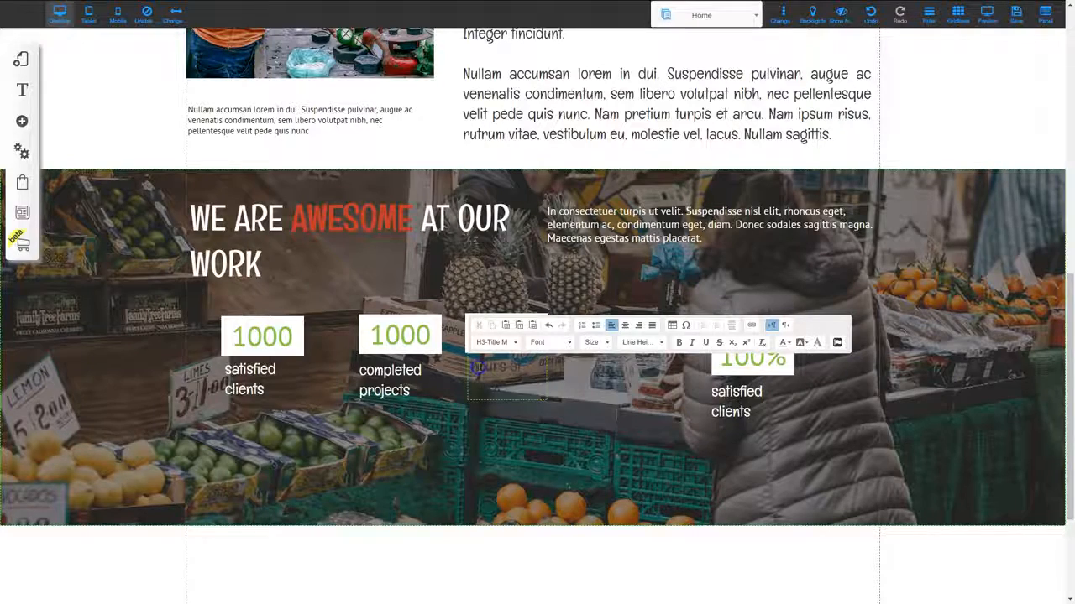
triple_click(478, 368)
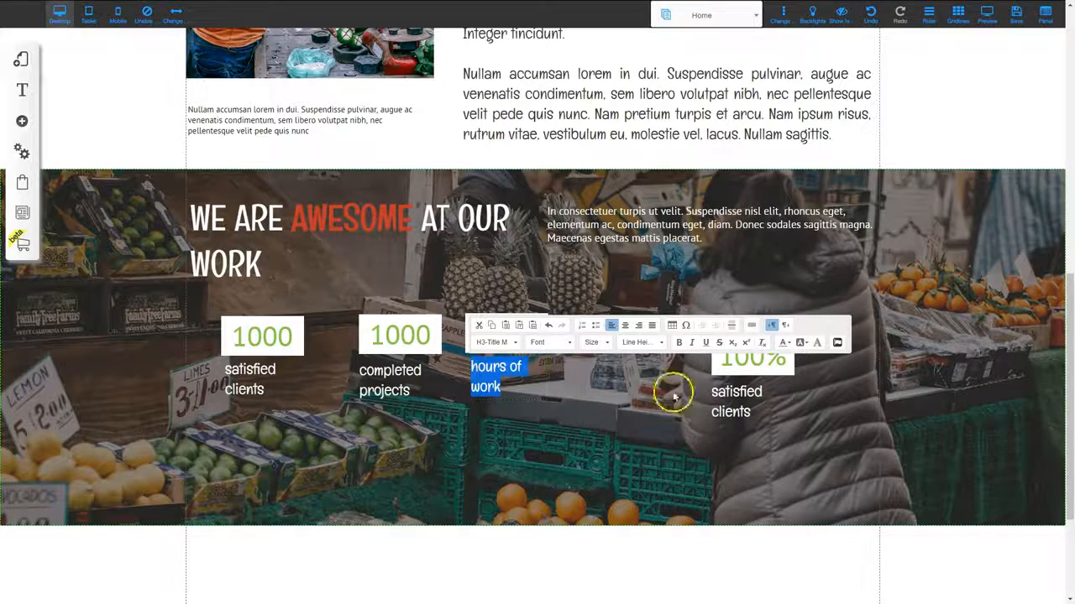
left_click(789, 346)
left_click(842, 388)
left_click(640, 433)
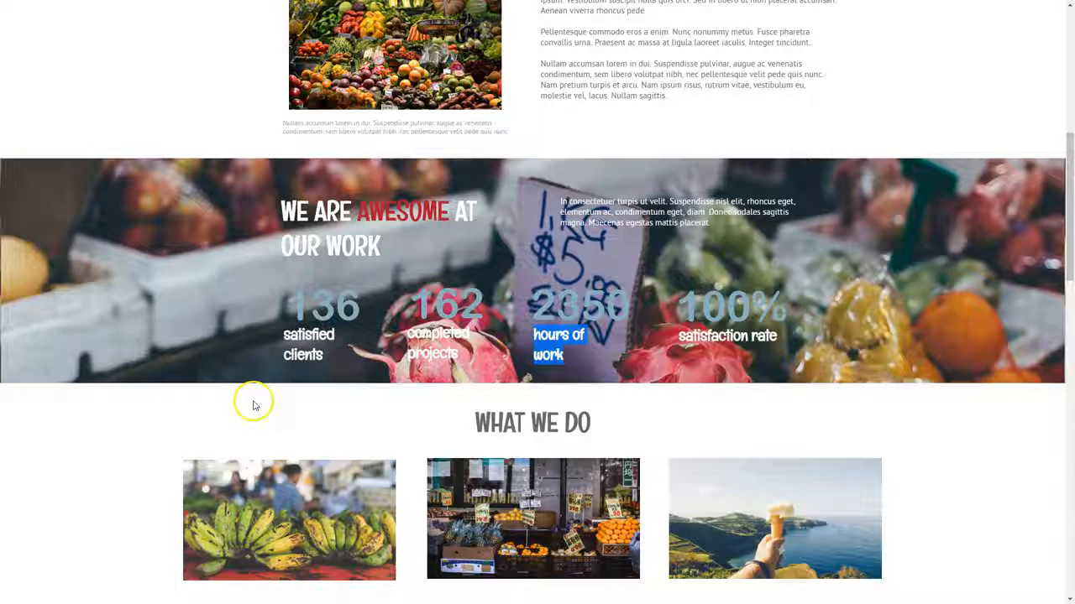
Replace the caption under the percentage counter with "satisfacion rate", following the reference page
left_click_drag(779, 339, 527, 360)
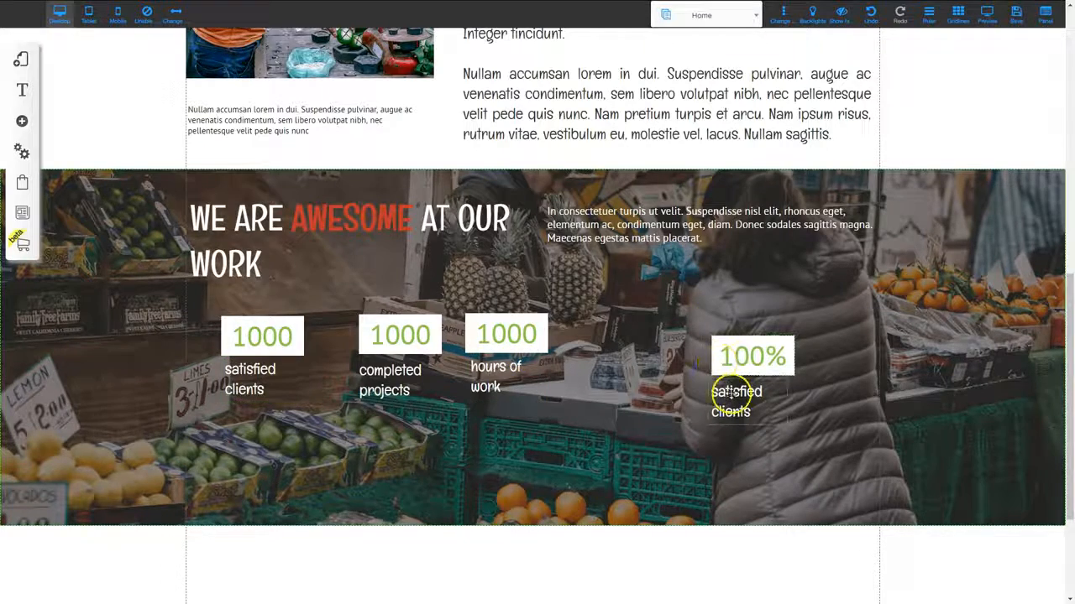
left_click(733, 399)
double_click(728, 392)
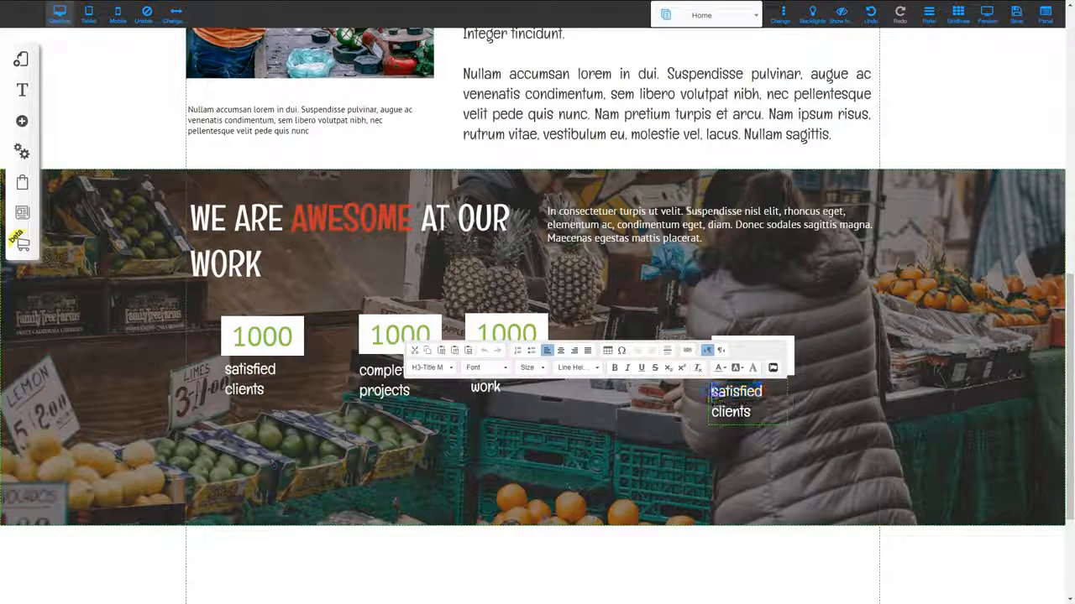
left_click_drag(710, 392, 759, 413)
key("Delete")
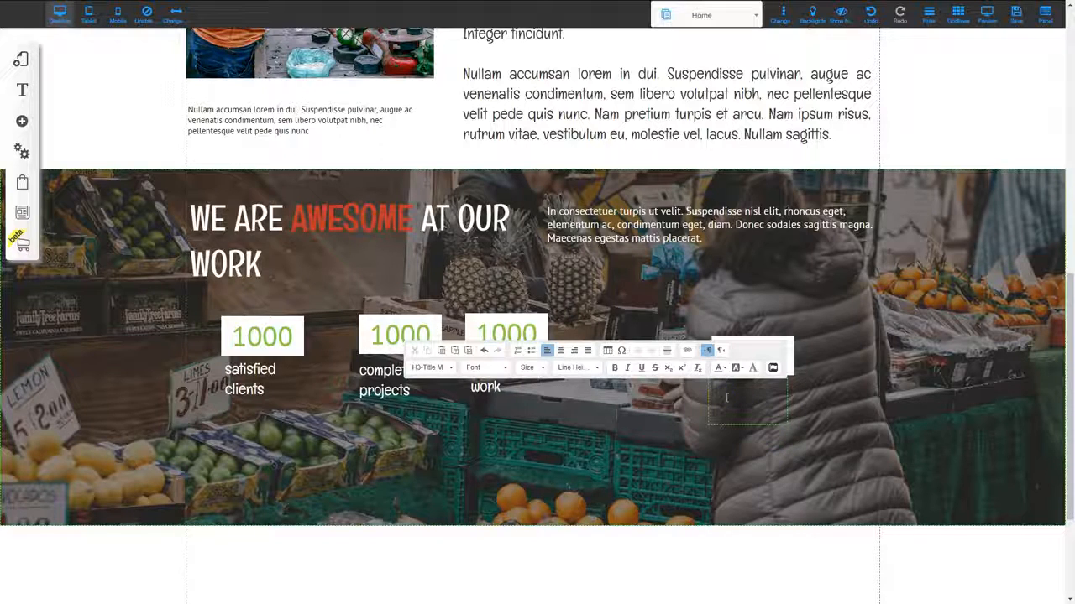
left_click(748, 398)
Make the "satisfacion rate" caption white and widen its text box so the text fits on one line
left_click_drag(746, 420, 700, 389)
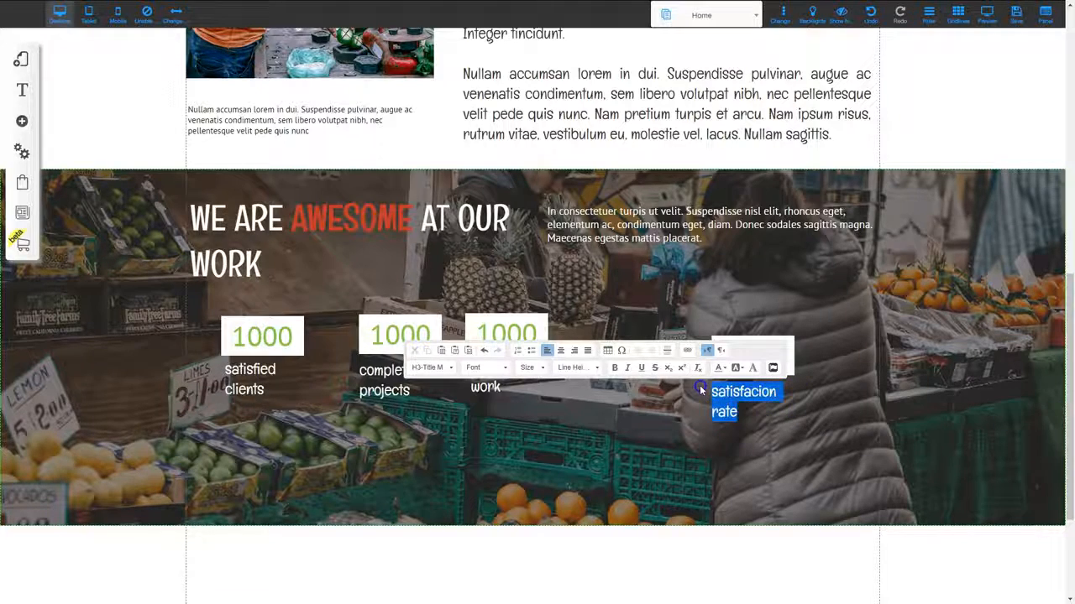
left_click(721, 368)
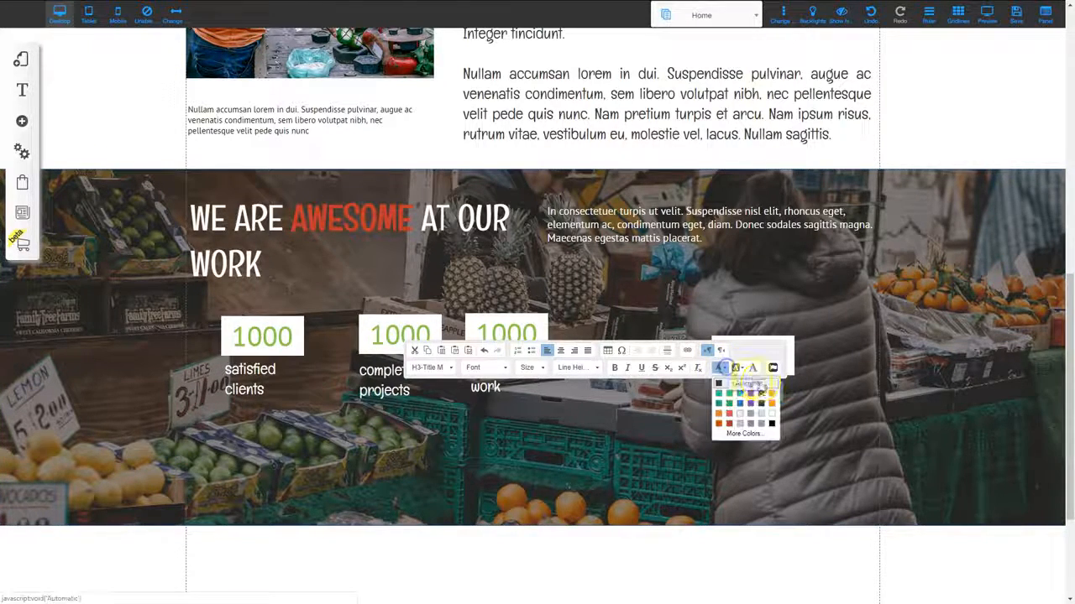
left_click(771, 414)
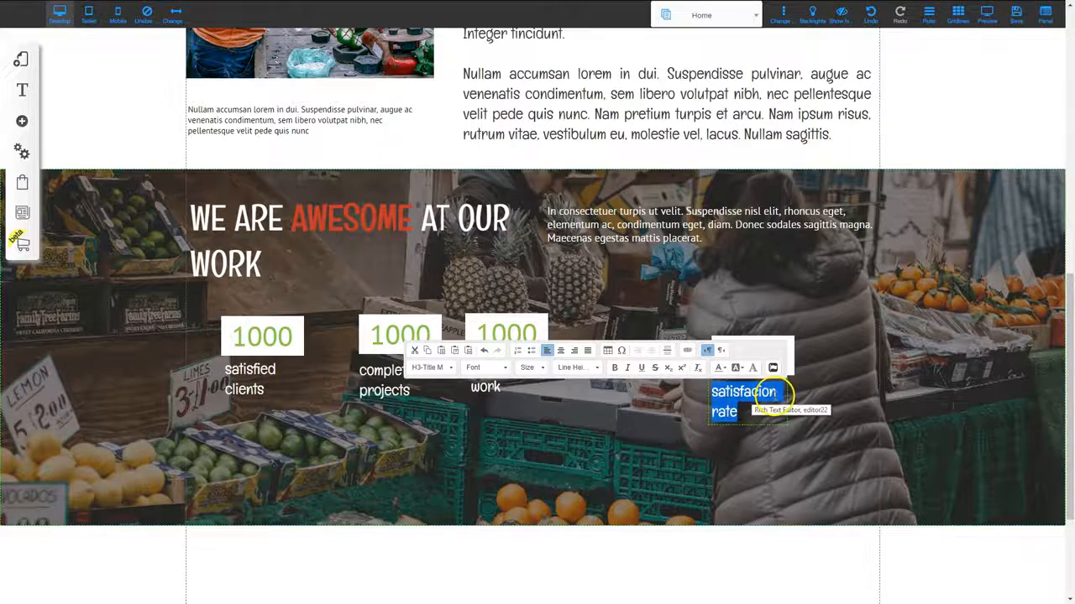
left_click(816, 415)
left_click_drag(787, 408, 863, 395)
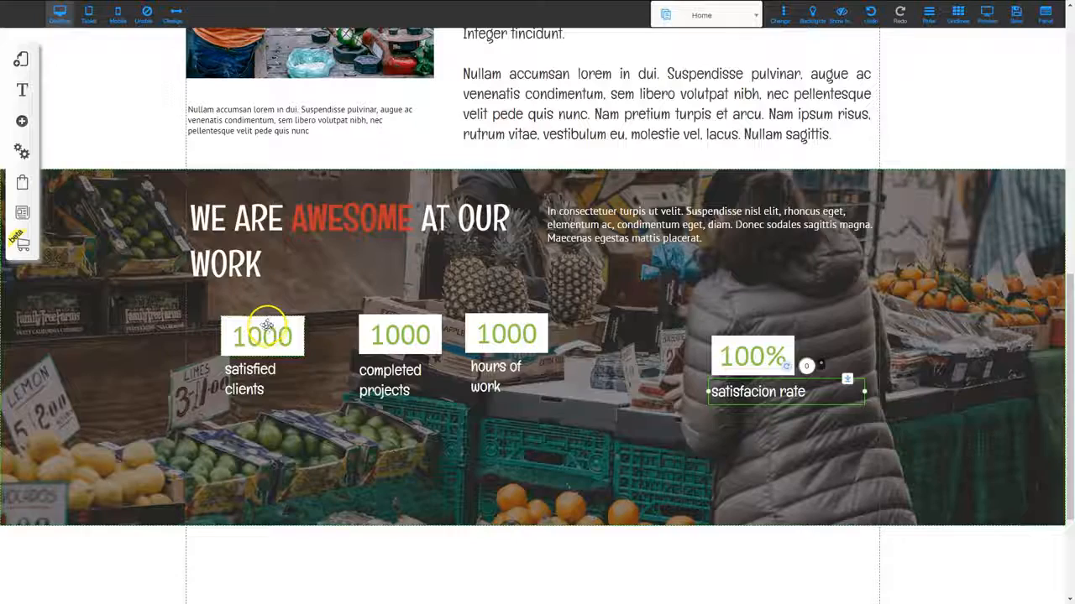
Set the number of the counter above "satisfied clients" to 136
left_click(261, 336)
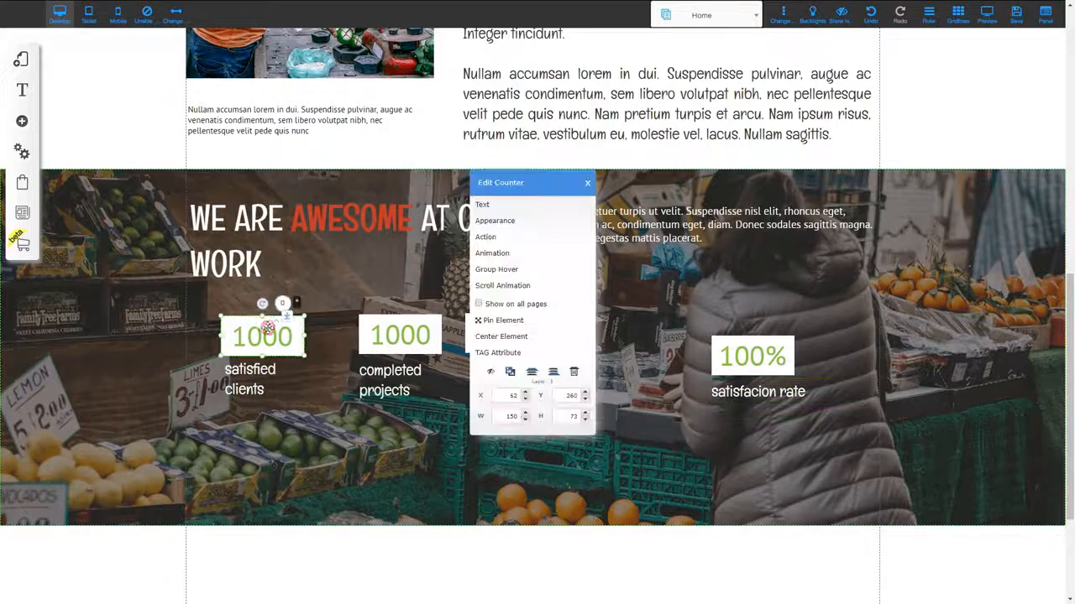
left_click(497, 204)
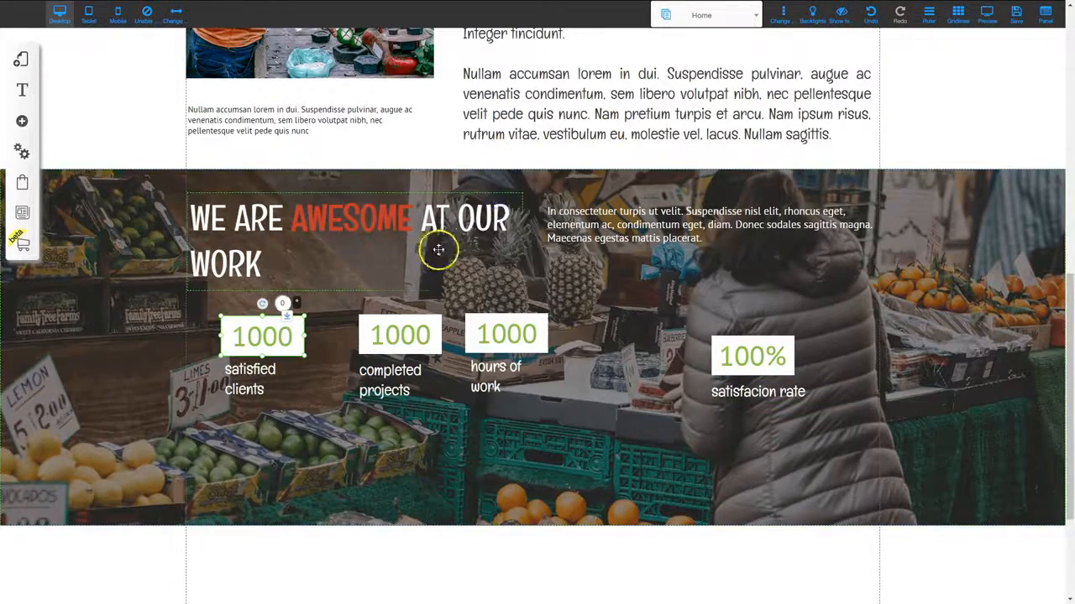
left_click_drag(496, 321, 446, 320)
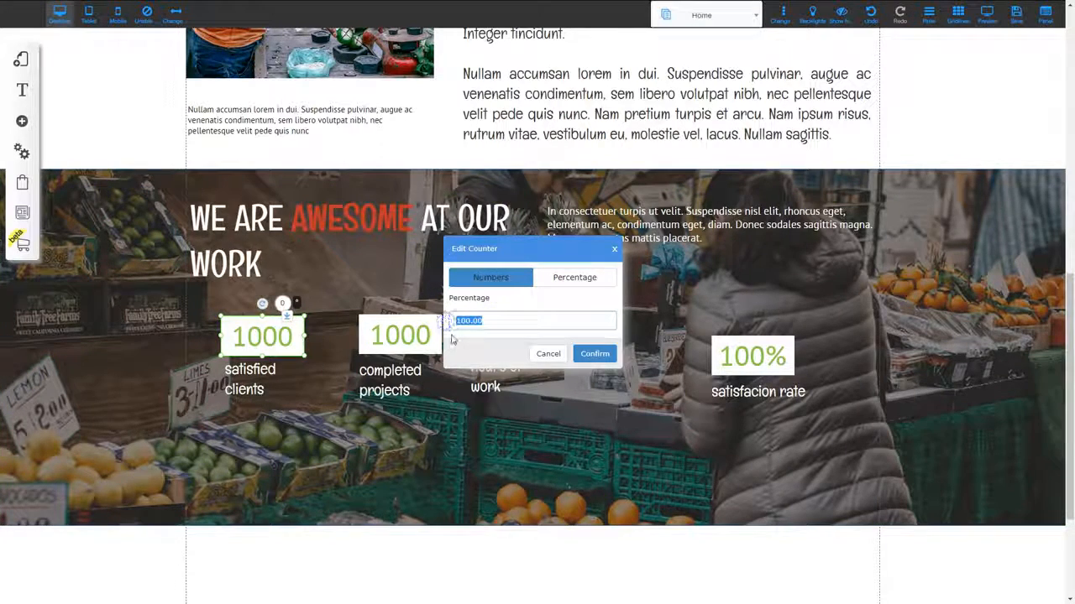
left_click(593, 352)
Set the number of the counter above "completed projects" to 162
left_click(397, 336)
left_click(483, 204)
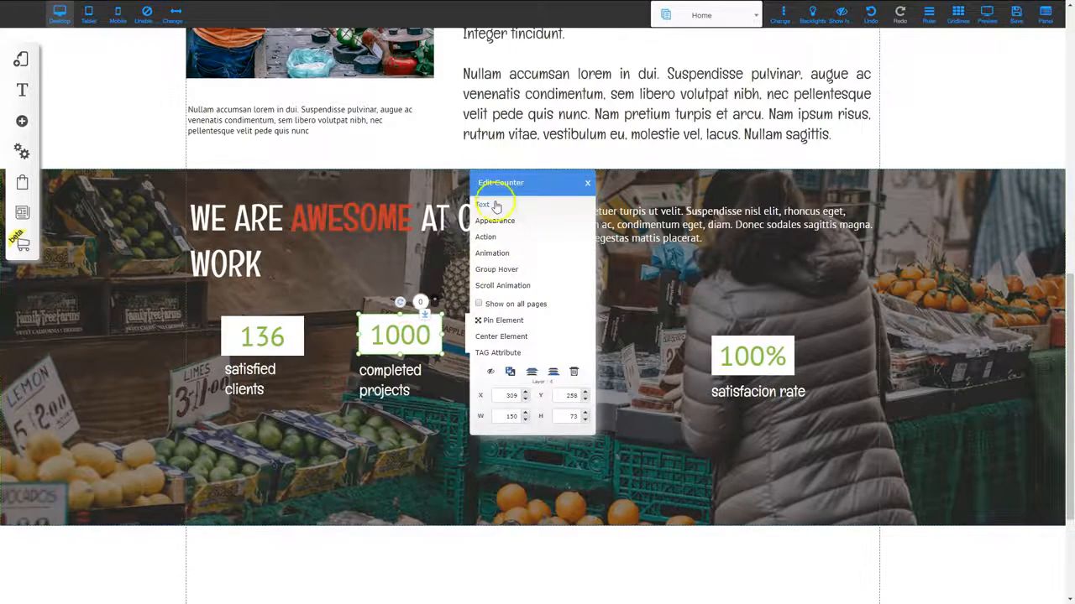
left_click_drag(571, 320, 424, 319)
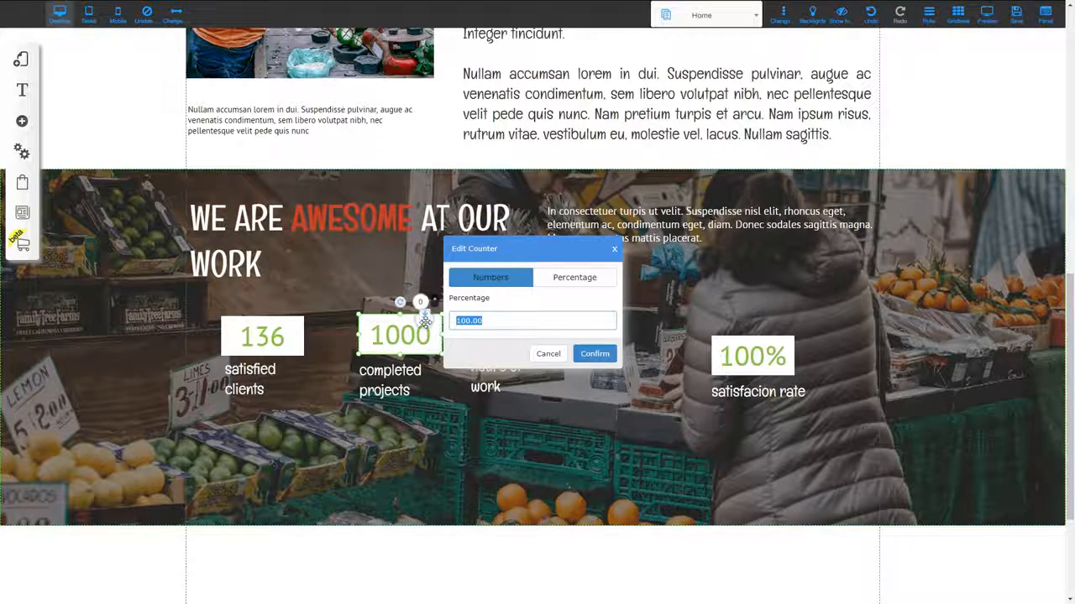
left_click(594, 354)
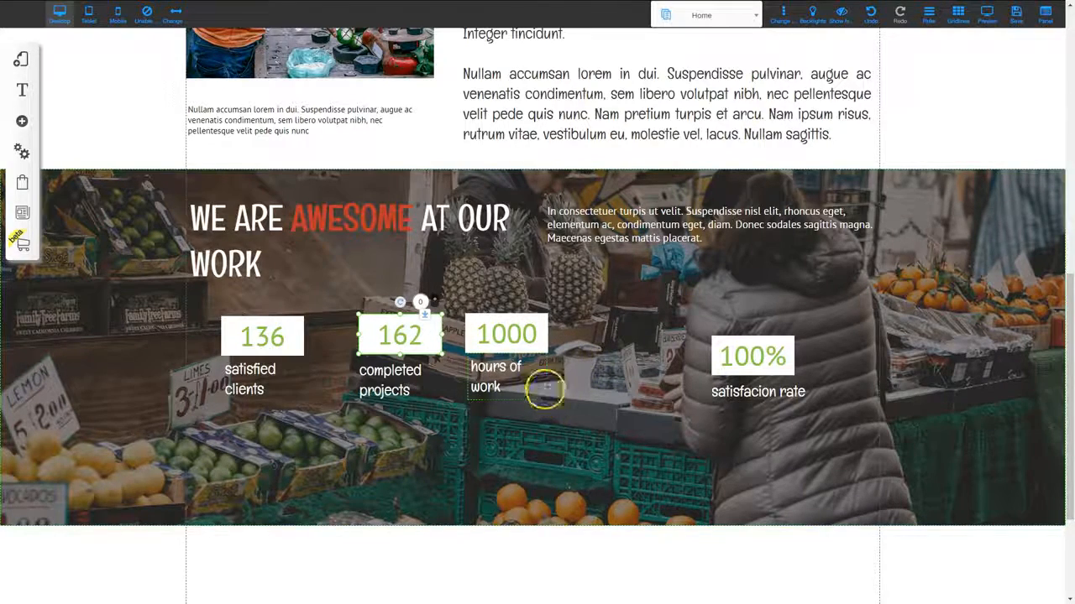
Set the number of the counter above "hours of work" to 2350
left_click(512, 336)
left_click(495, 210)
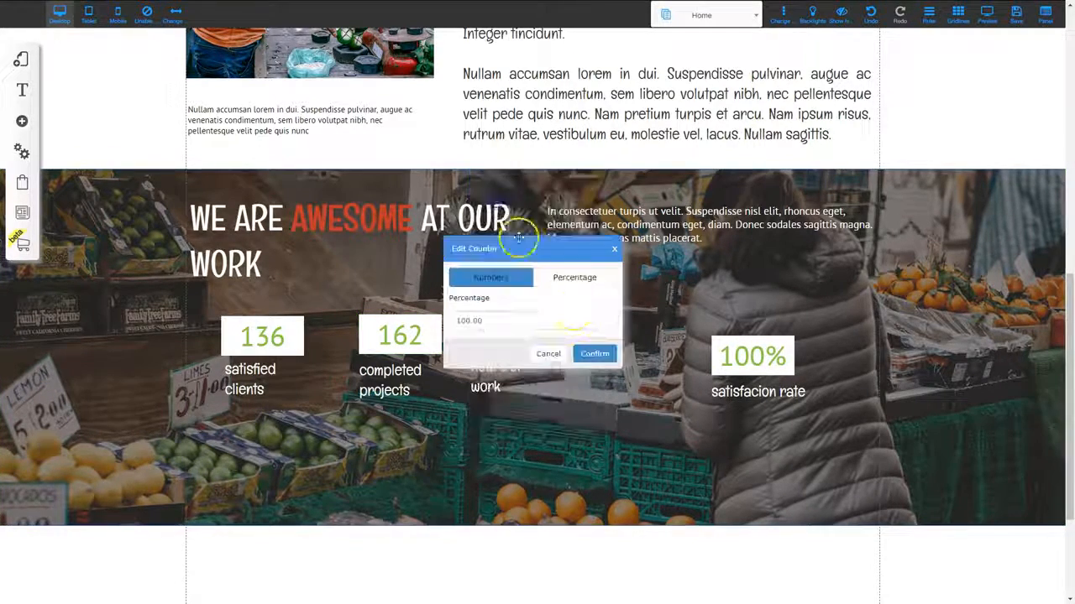
left_click_drag(559, 319, 408, 320)
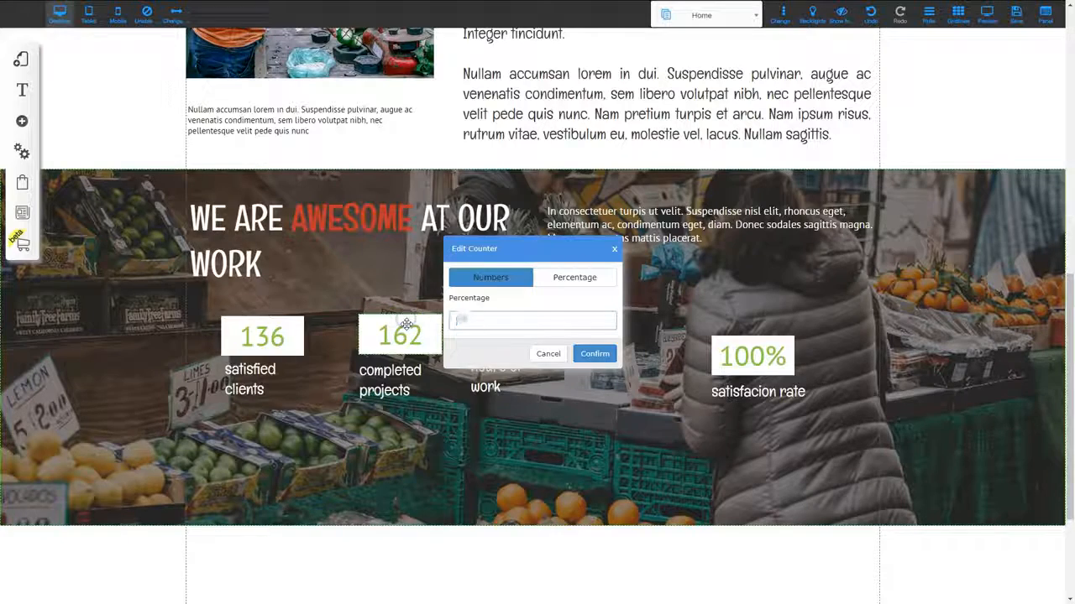
left_click(594, 354)
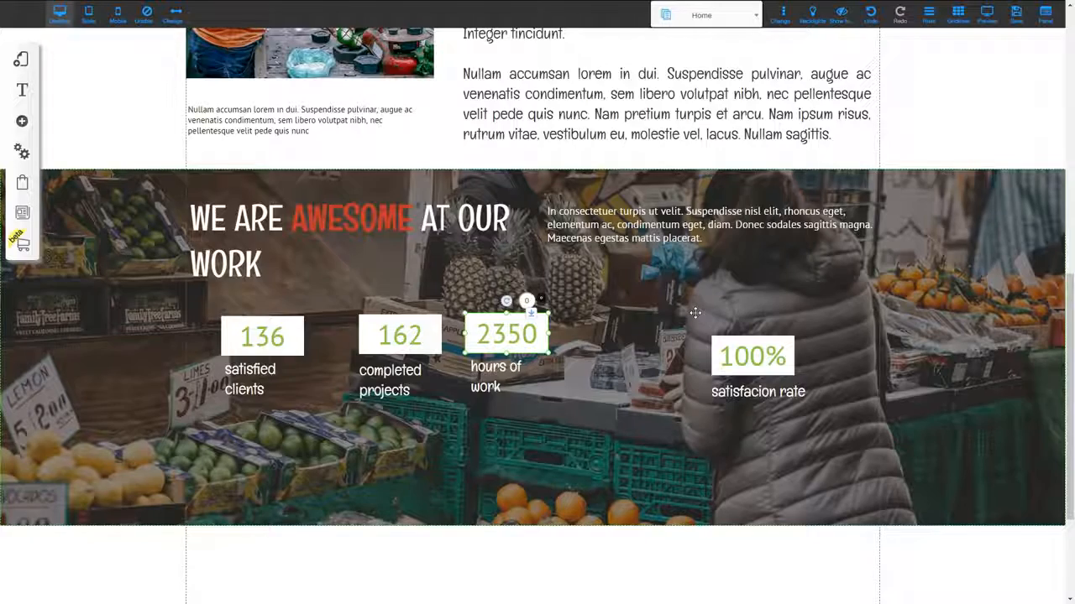
Nudge the 136 counter up and set the font size of its Fusioncounter_custom_1 style to 75
left_click_drag(272, 337, 264, 332)
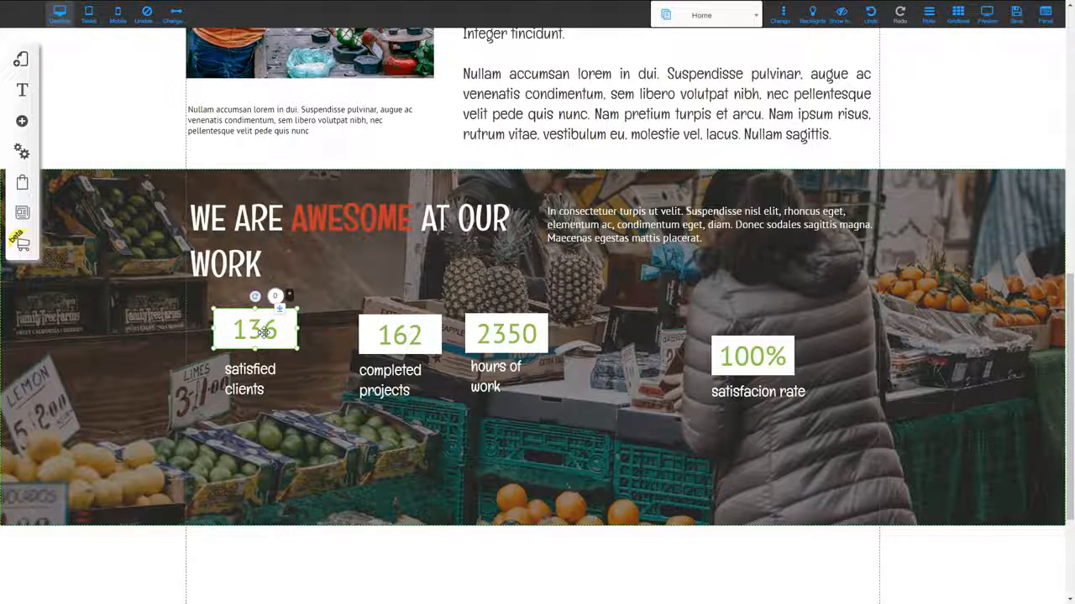
right_click(264, 332)
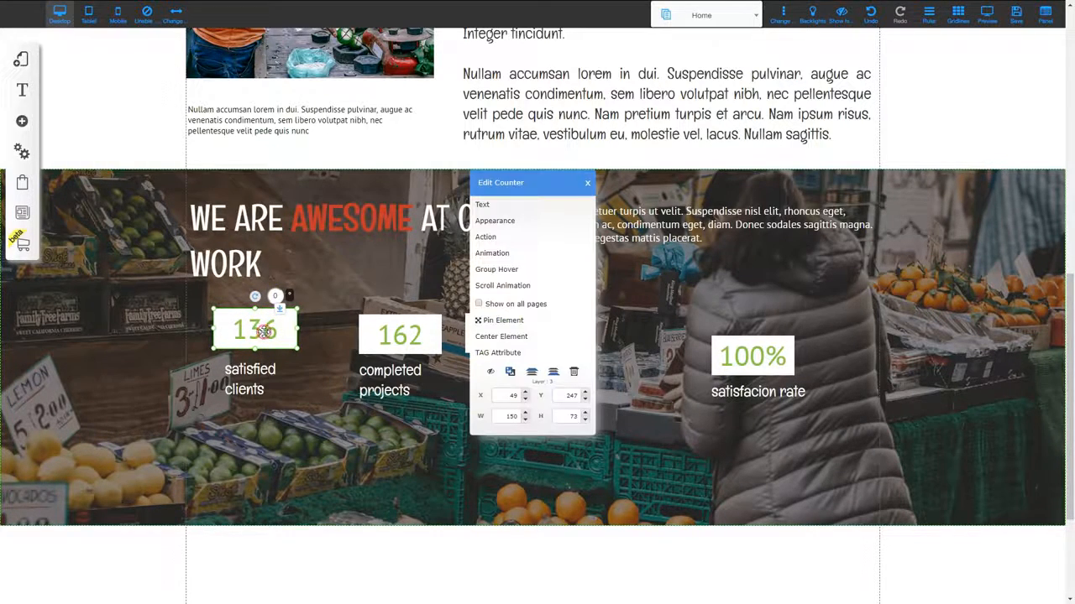
left_click(502, 222)
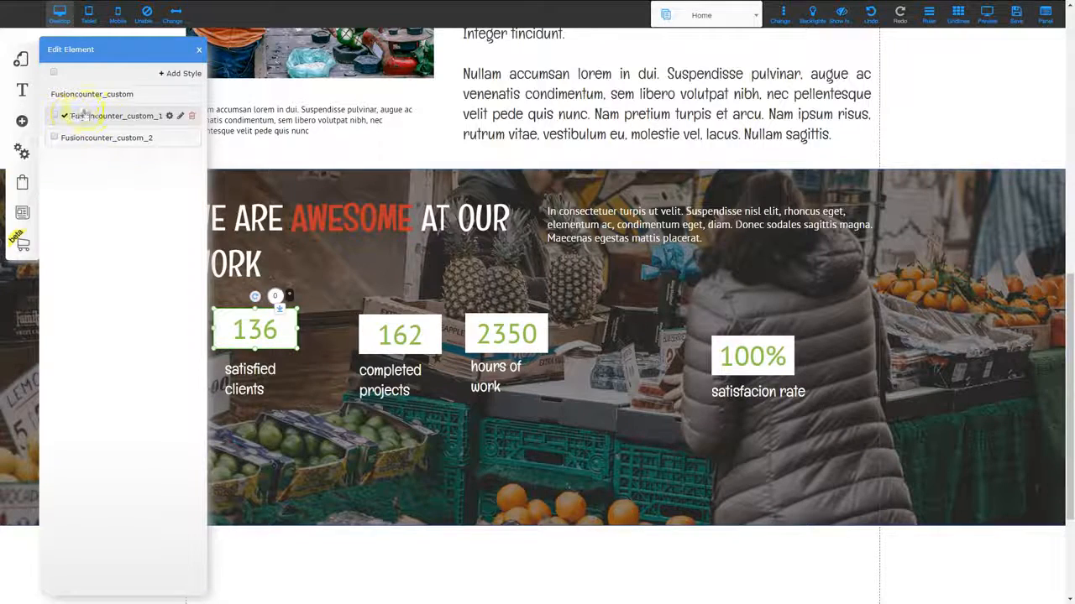
left_click(169, 117)
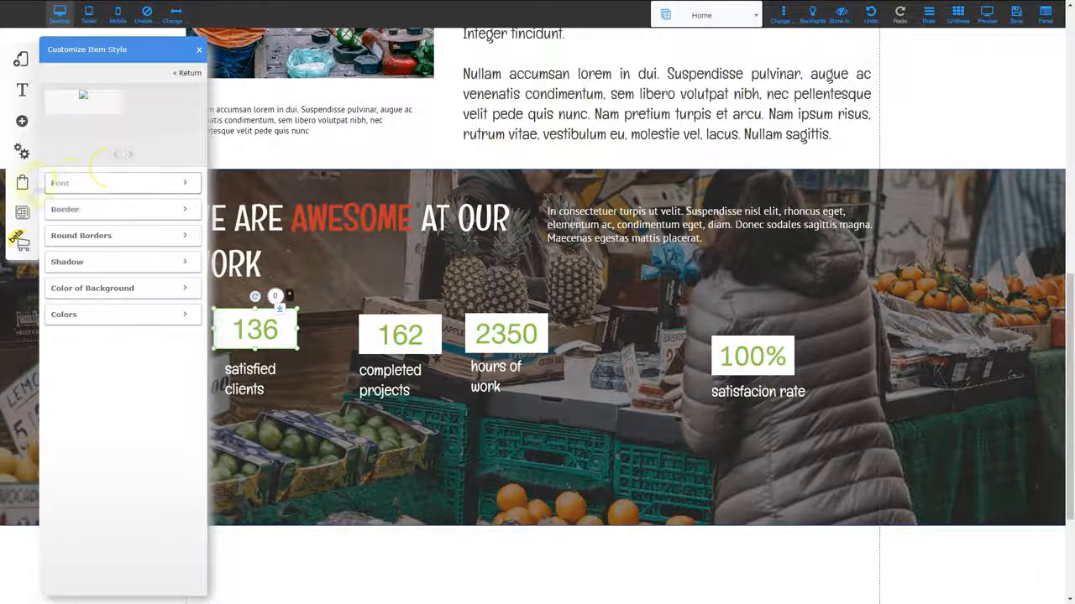
left_click(182, 181)
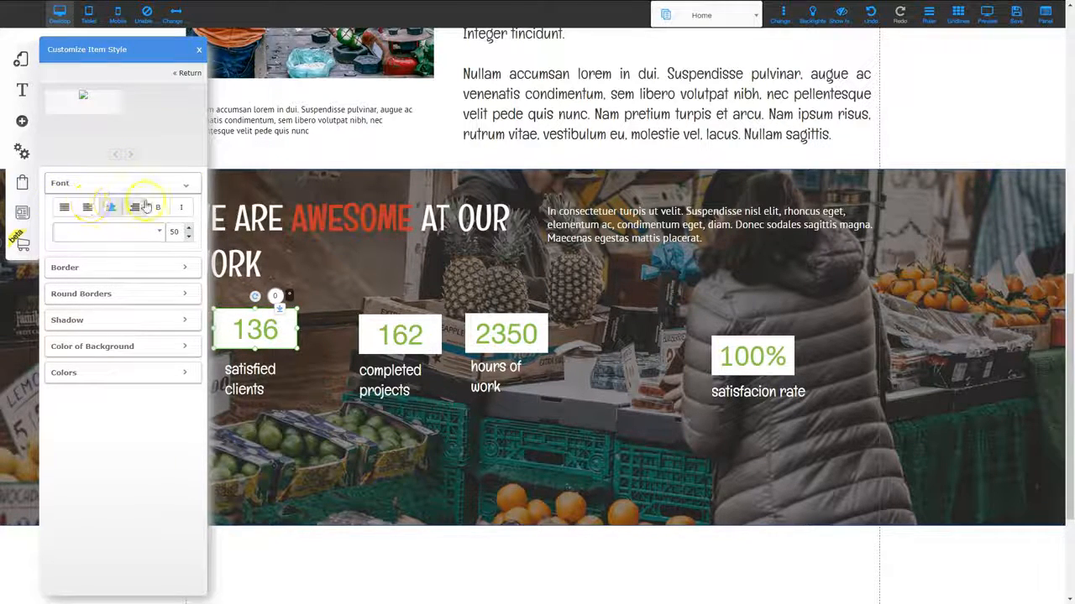
left_click_drag(188, 231, 188, 233)
left_click(188, 228)
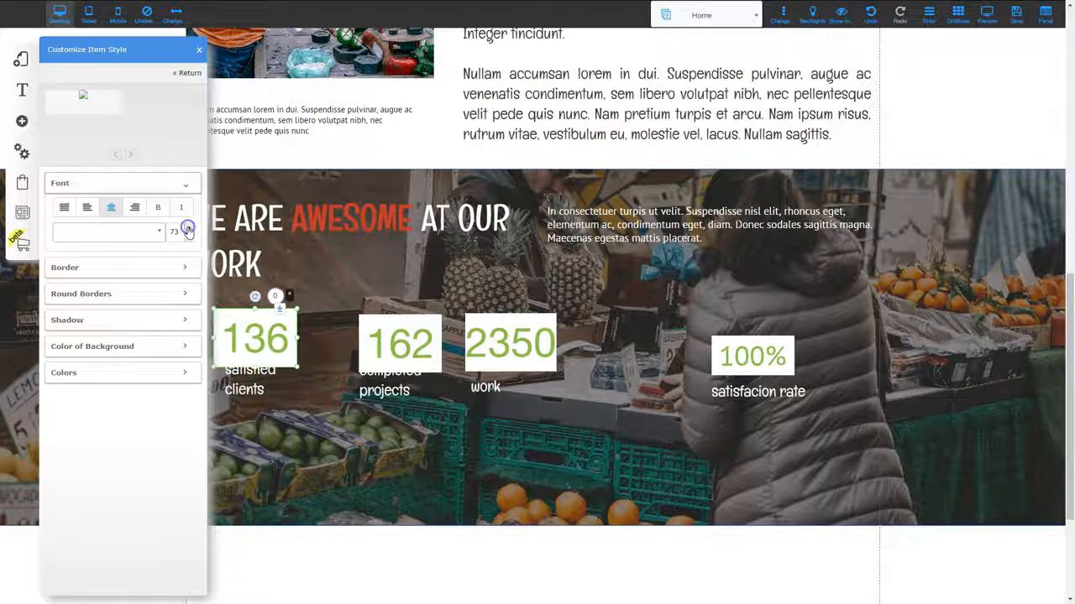
left_click(188, 229)
left_click(188, 228)
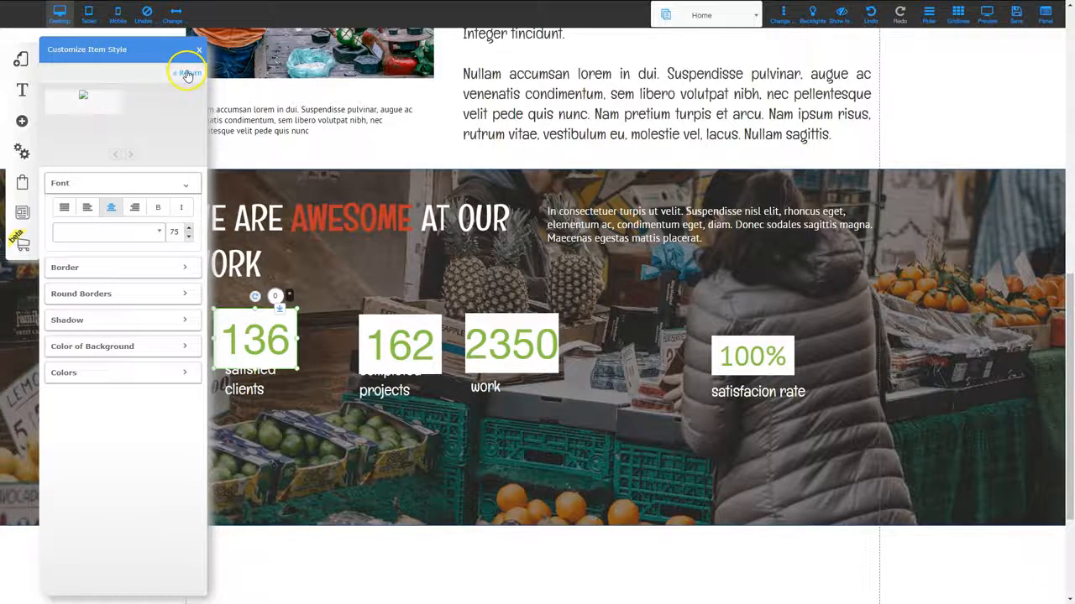
left_click(188, 74)
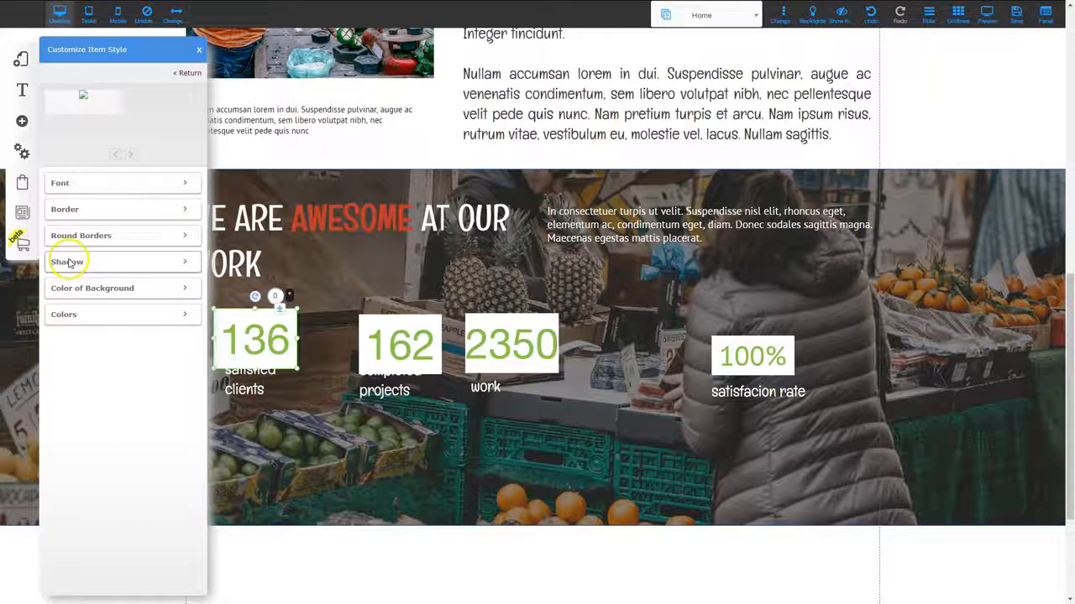
Remove both the normal and the hover background colour from the Fusioncounter_custom_1 counter style
left_click(109, 289)
left_click(115, 295)
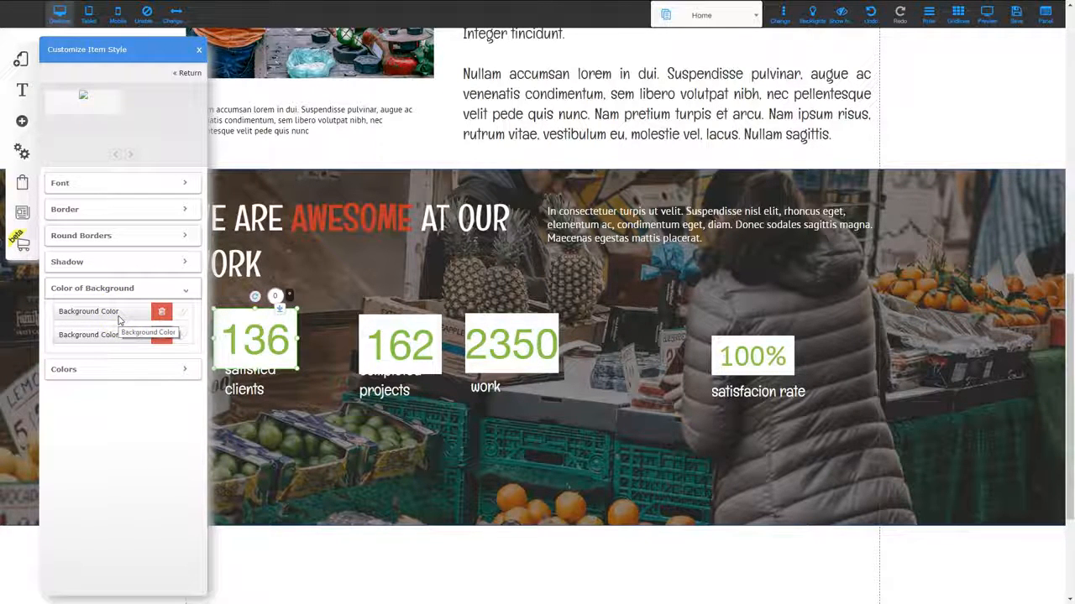
left_click(161, 311)
left_click(218, 324)
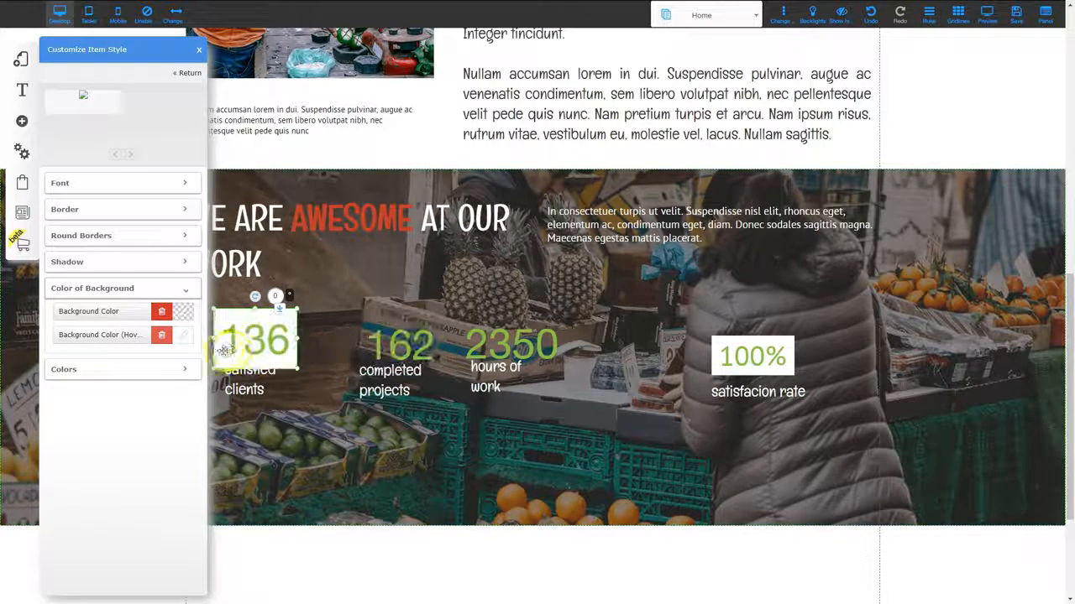
left_click(160, 338)
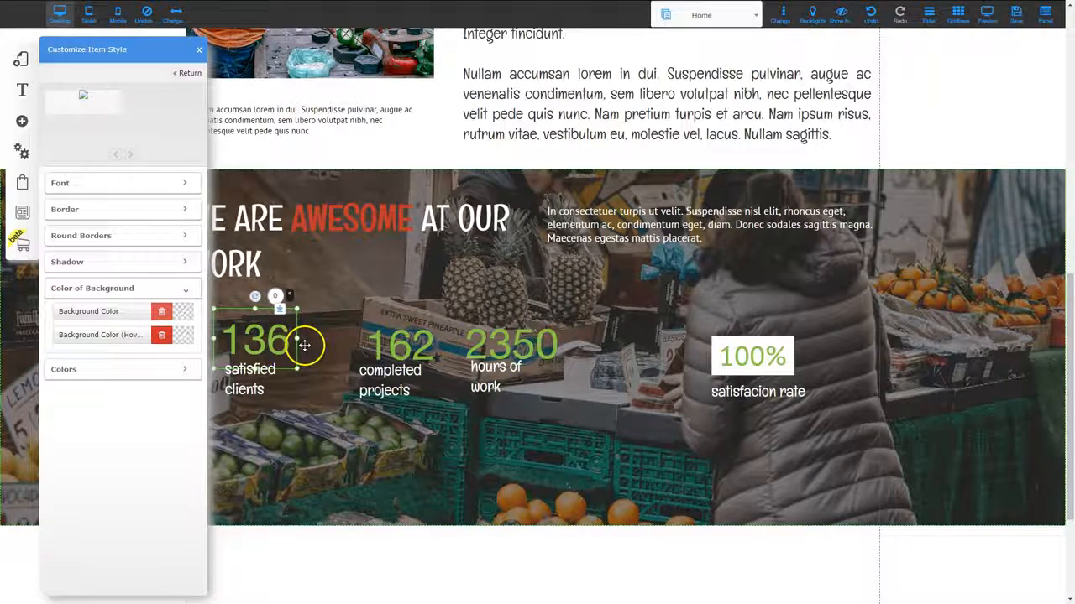
left_click(137, 286)
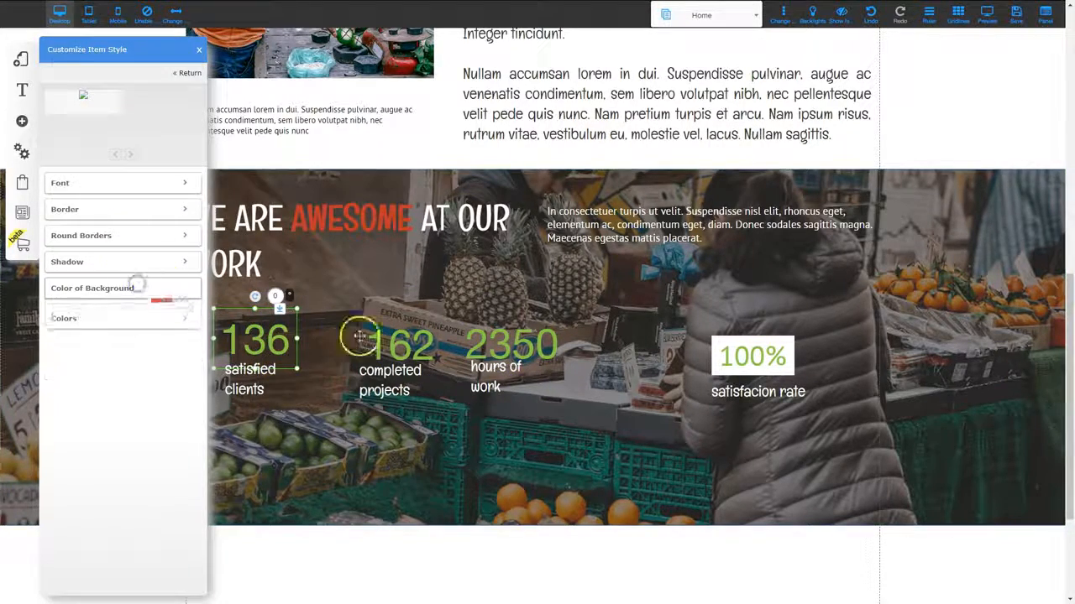
Set the text colour of the Fusioncounter_custom_1 counter style to light blue
left_click(143, 317)
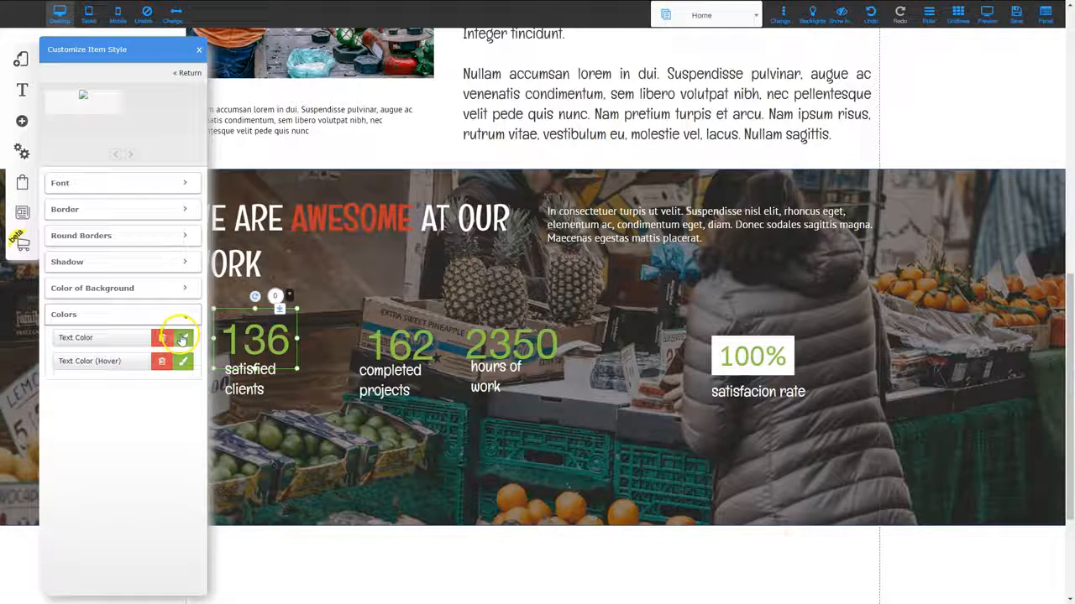
left_click(182, 338)
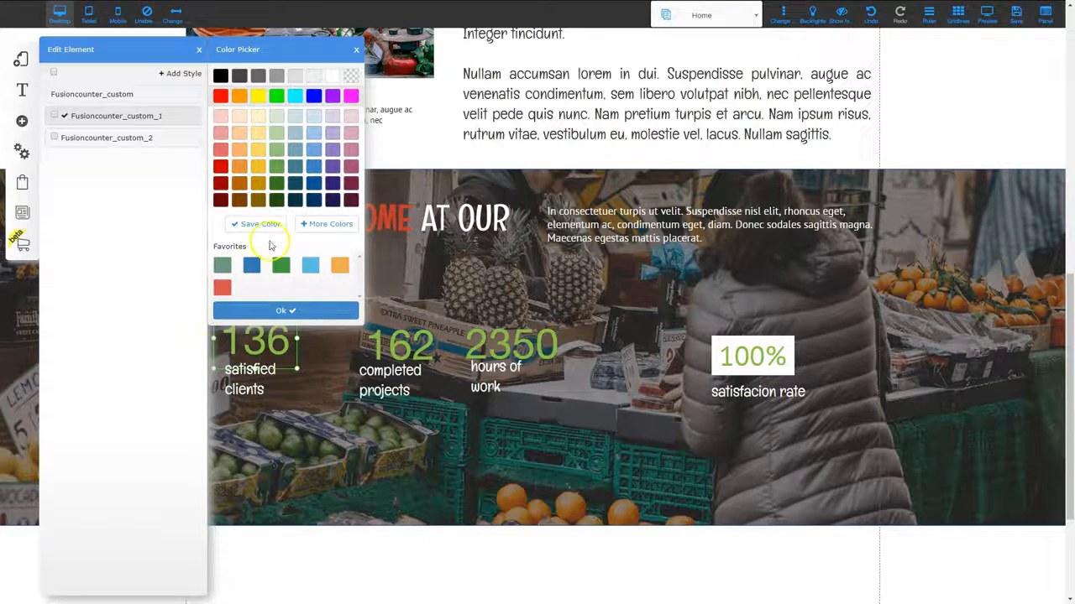
left_click(299, 150)
left_click(277, 185)
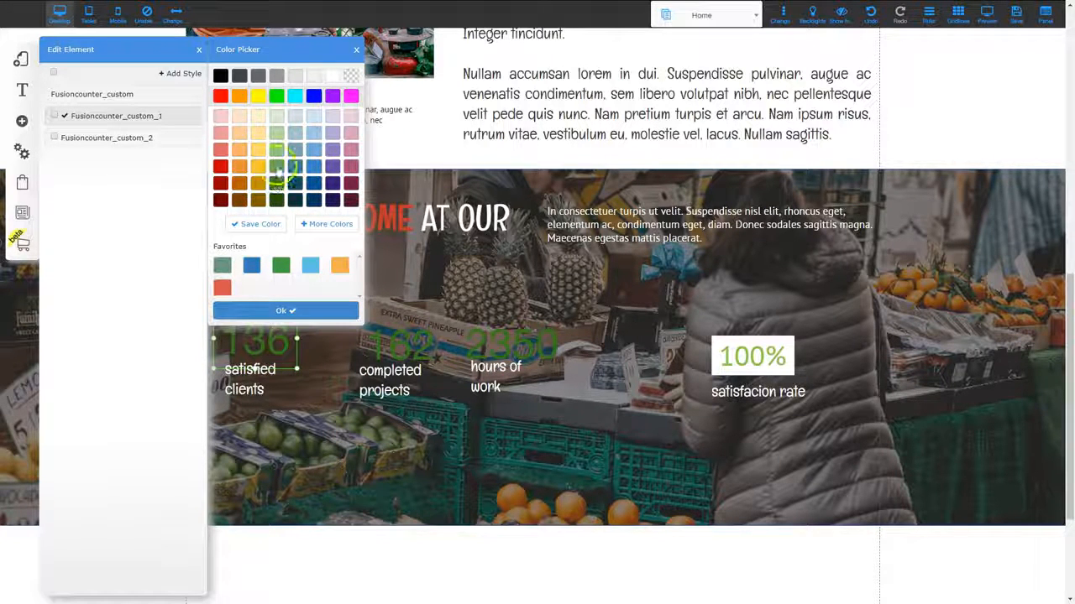
left_click(313, 149)
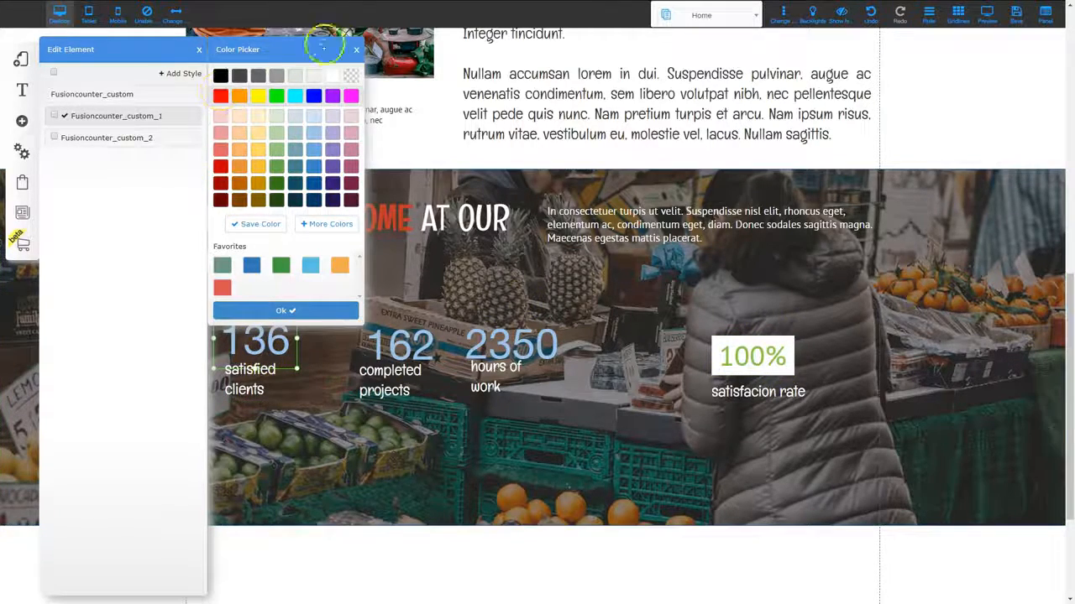
left_click(200, 51)
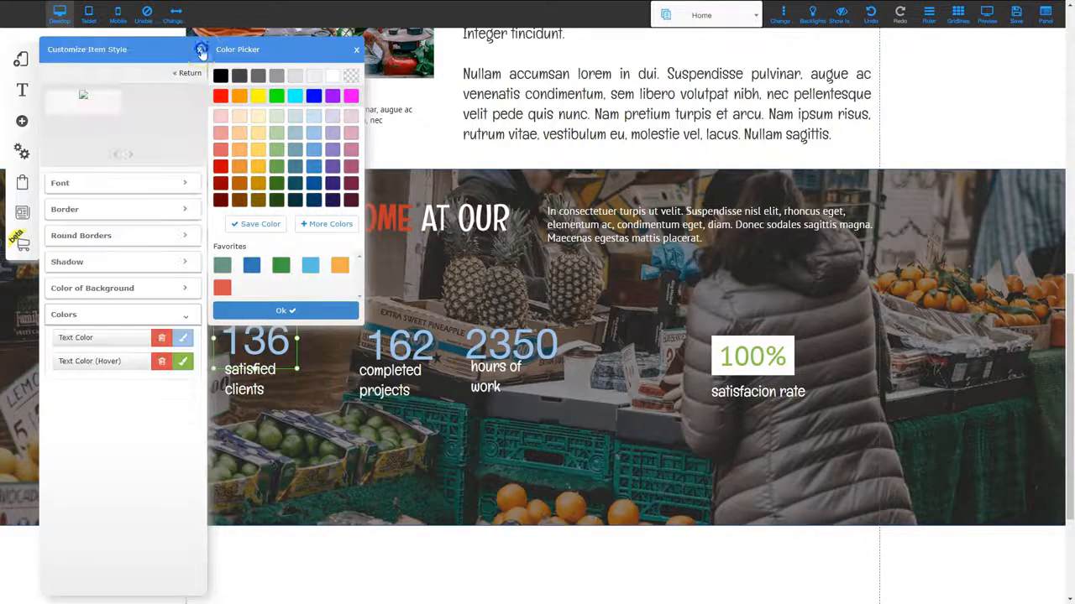
left_click(194, 48)
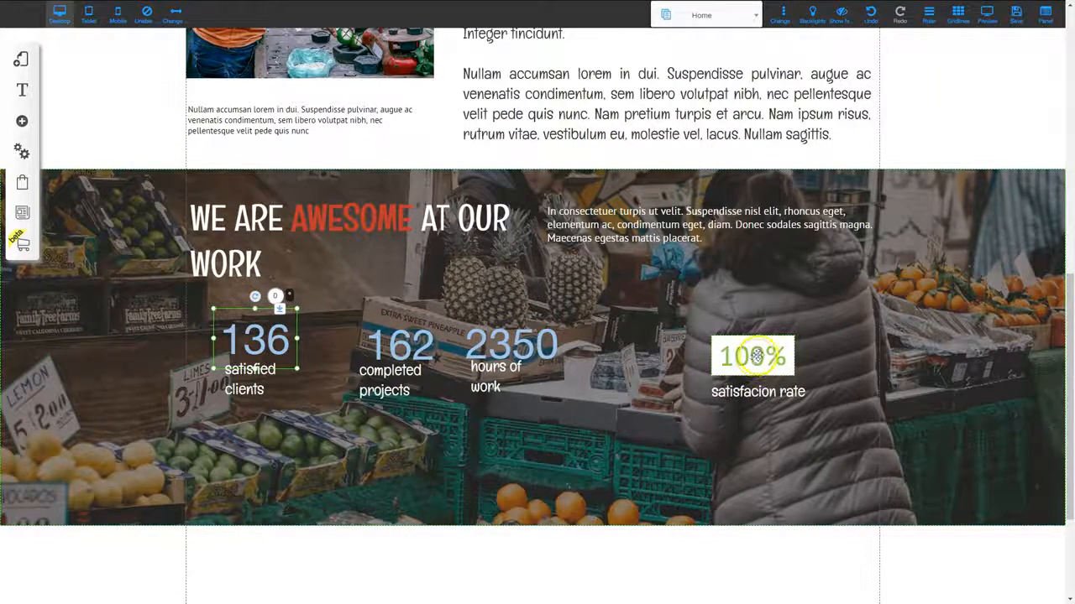
Apply the Fusioncounter_custom_1 style to the 100% counter above "satisfacion rate"
right_click(756, 356)
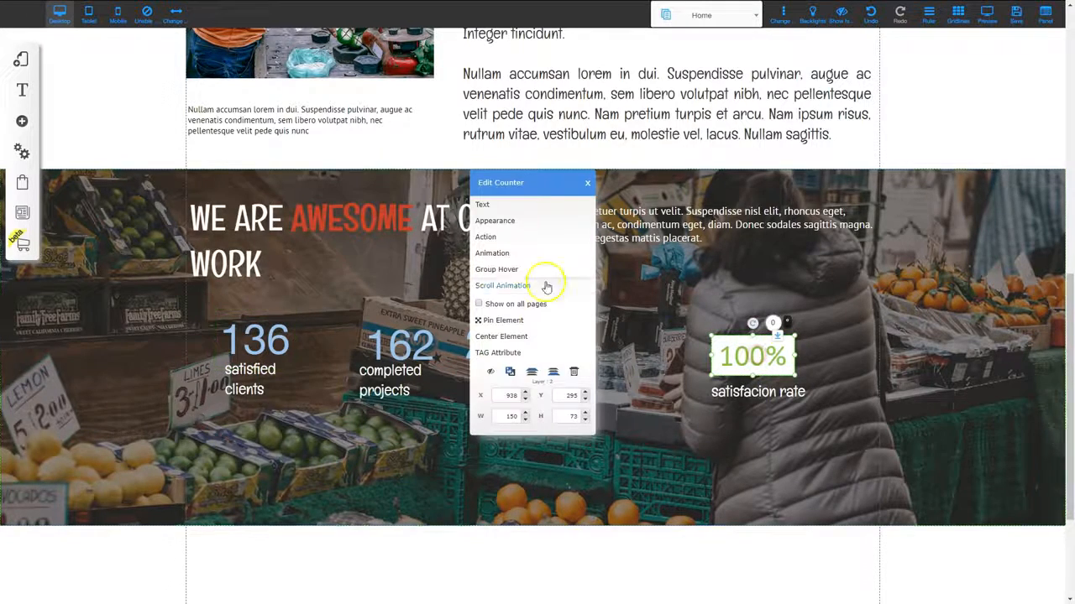
left_click(502, 221)
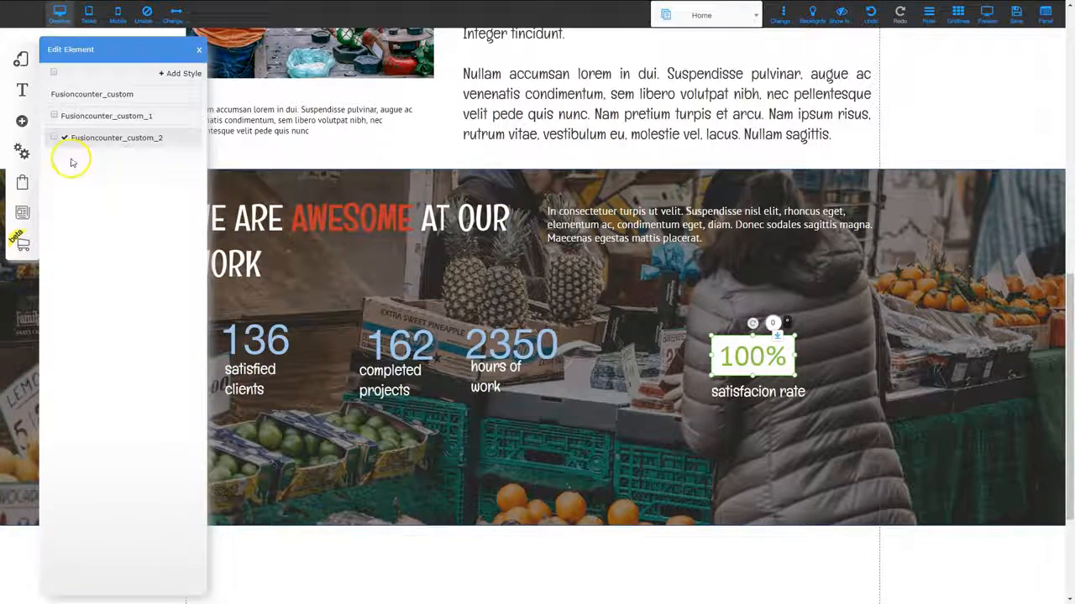
left_click(117, 116)
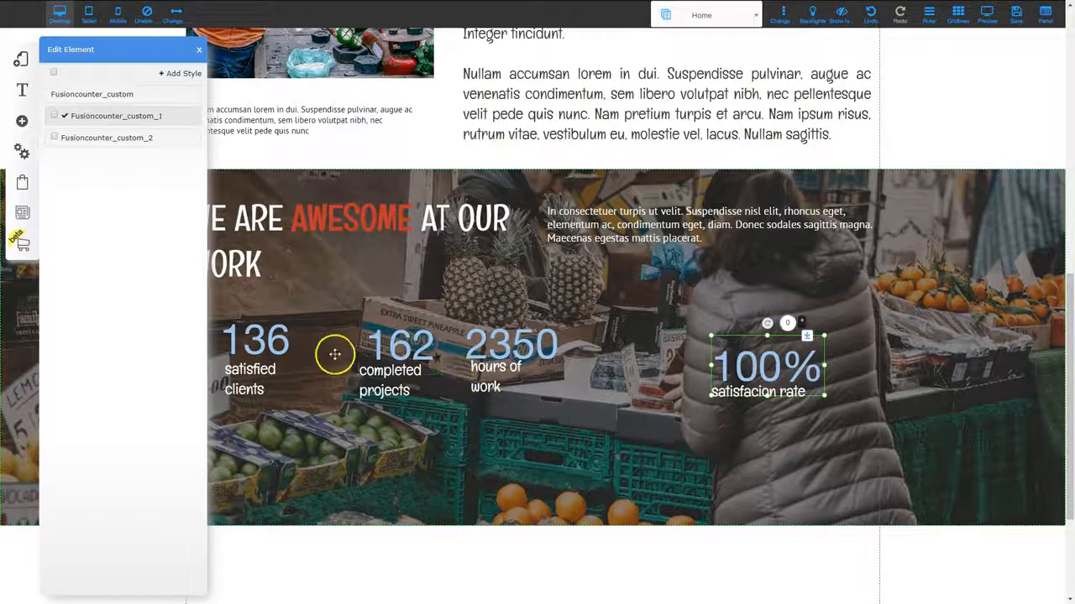
left_click(198, 53)
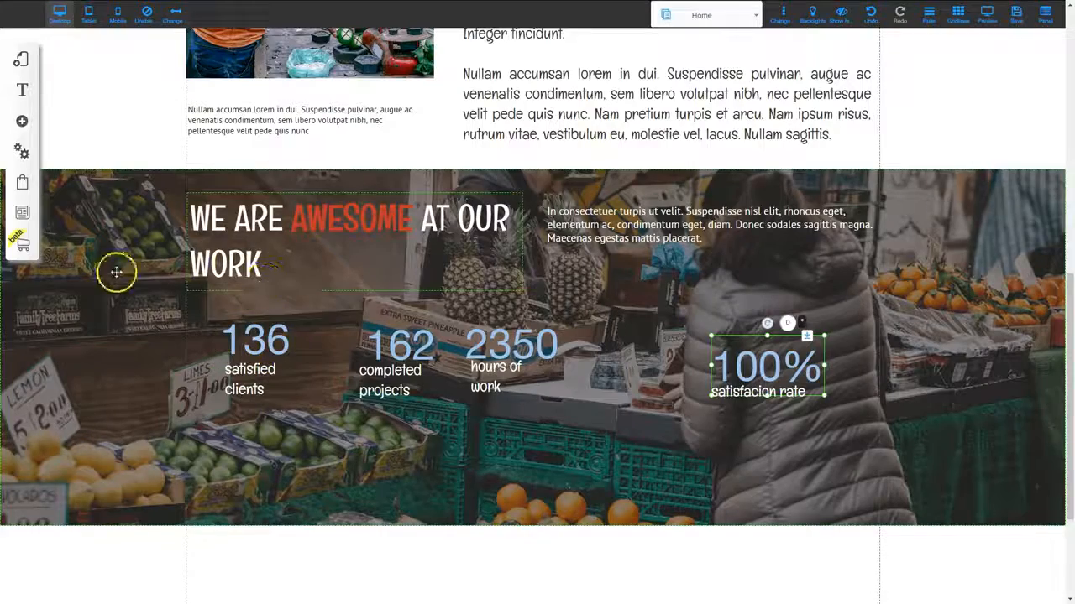
Add a blue rectangular simple box to the banner
left_click(22, 121)
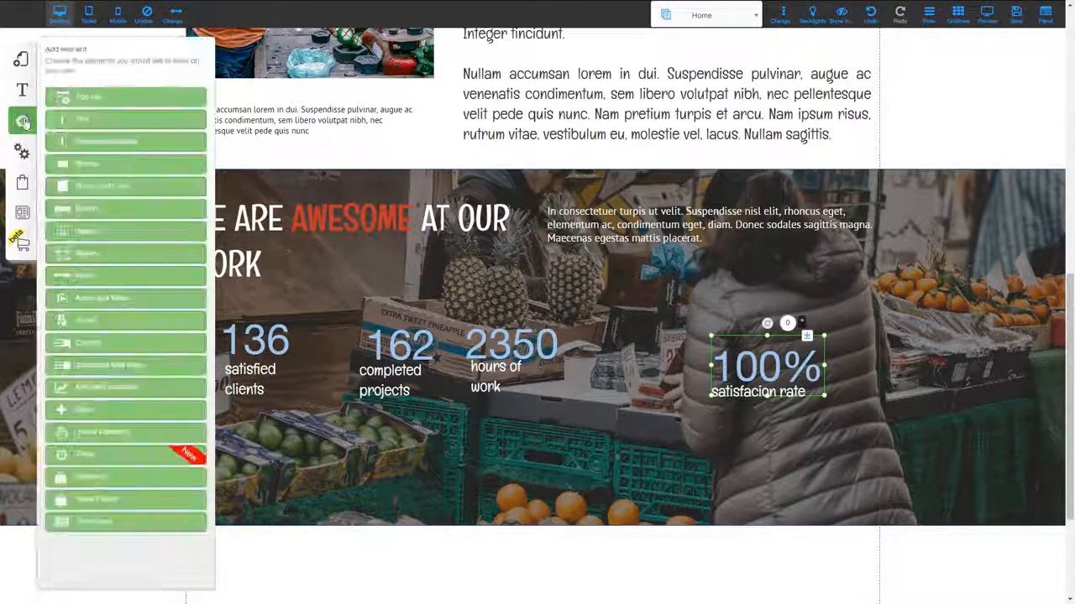
left_click(82, 186)
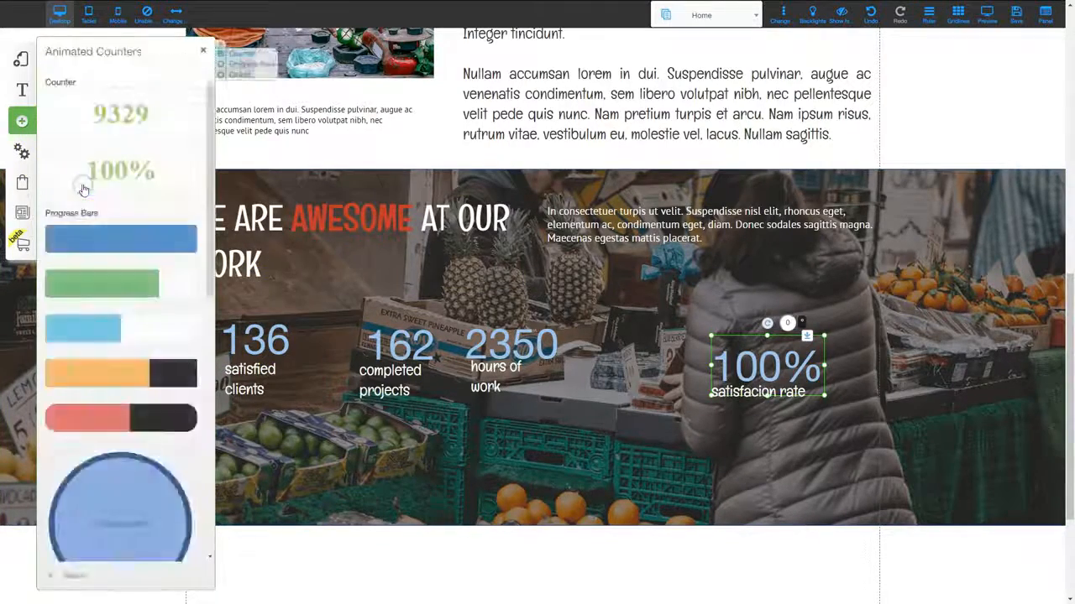
left_click(165, 111)
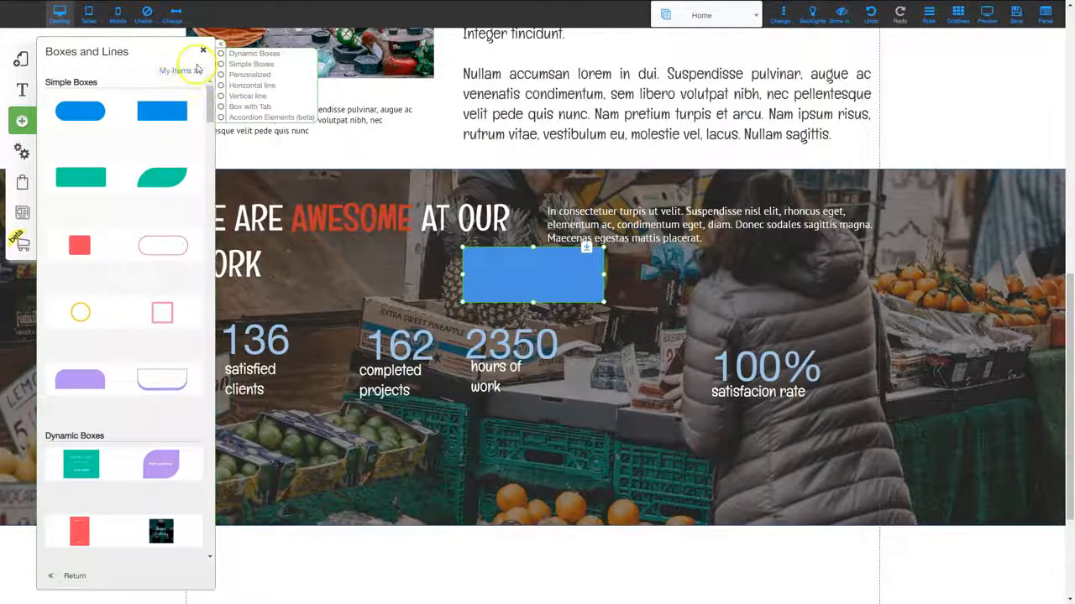
left_click(203, 52)
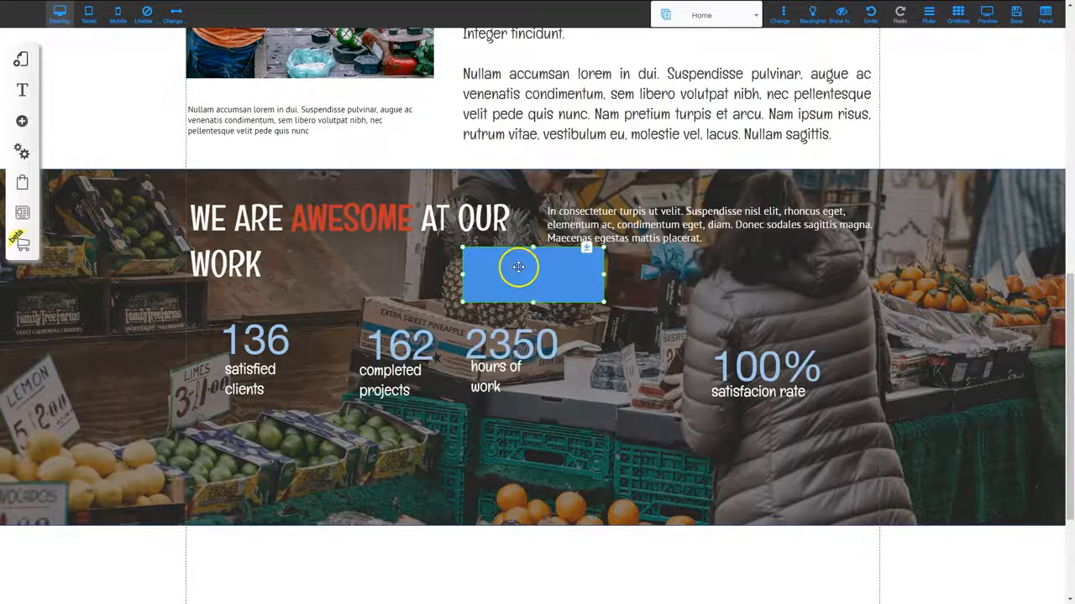
Remove the background colour of the new rectangular box so it is transparent
right_click(518, 265)
left_click(502, 220)
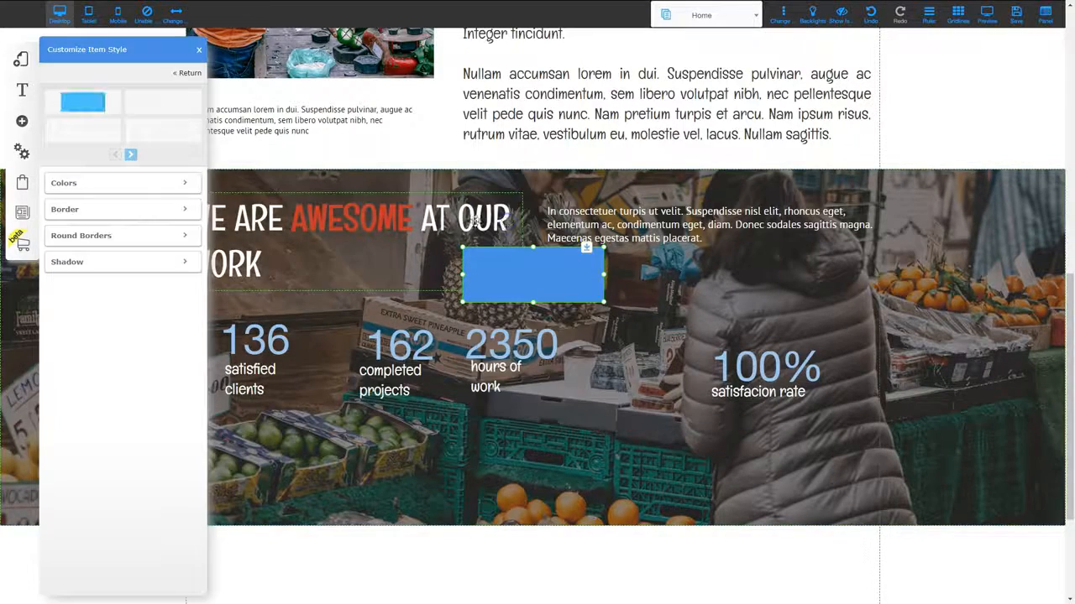
left_click(101, 184)
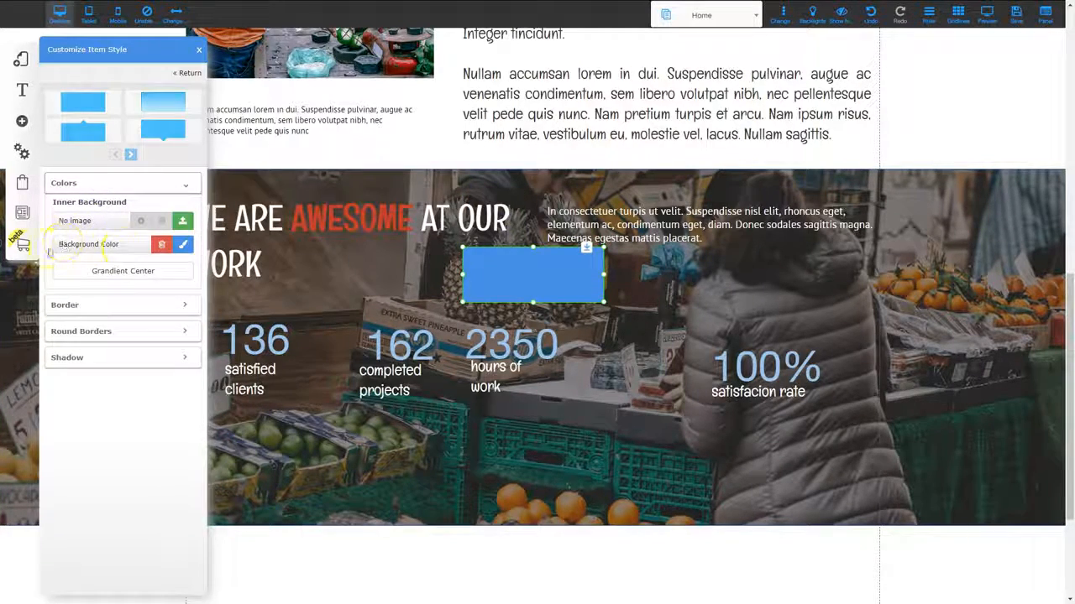
left_click(161, 245)
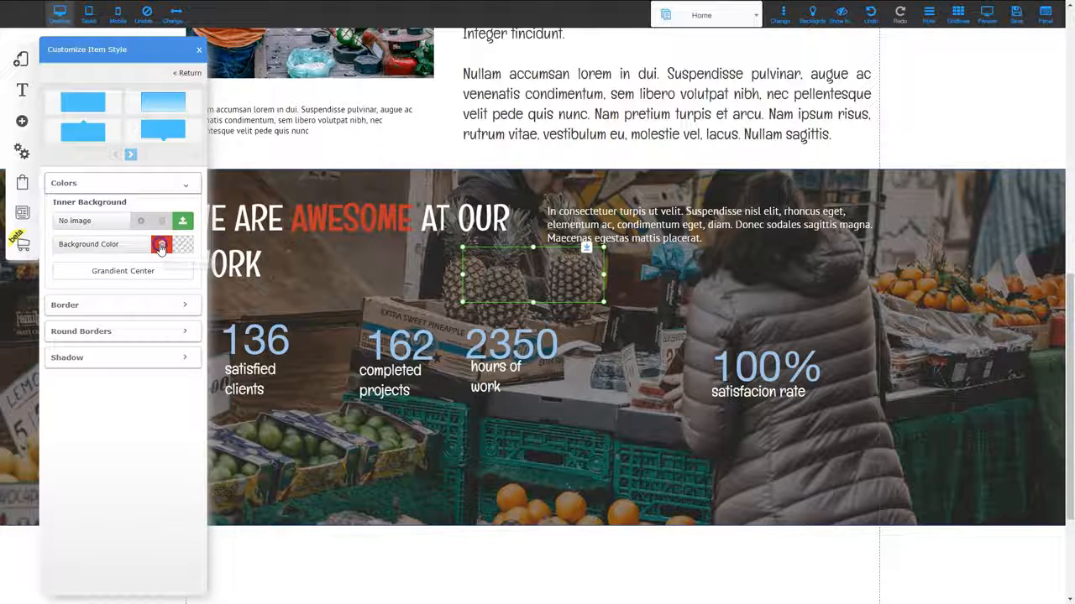
left_click(198, 50)
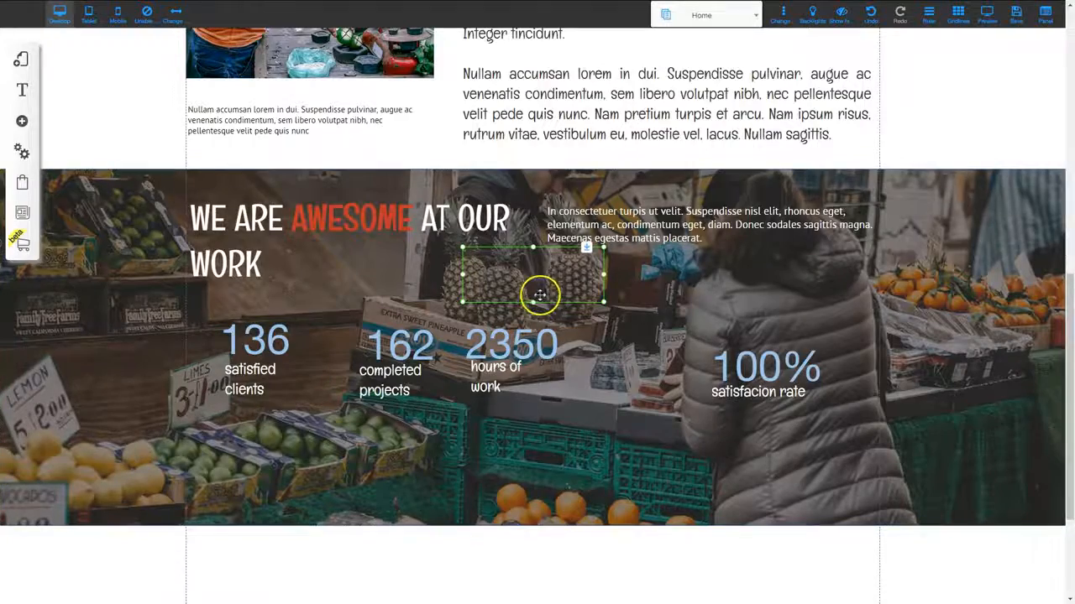
Move the transparent box near the 136 counter, place the counter and its "satisfied clients" caption inside, and shrink the box around them
left_click_drag(533, 308, 387, 322)
left_click_drag(240, 347, 292, 309)
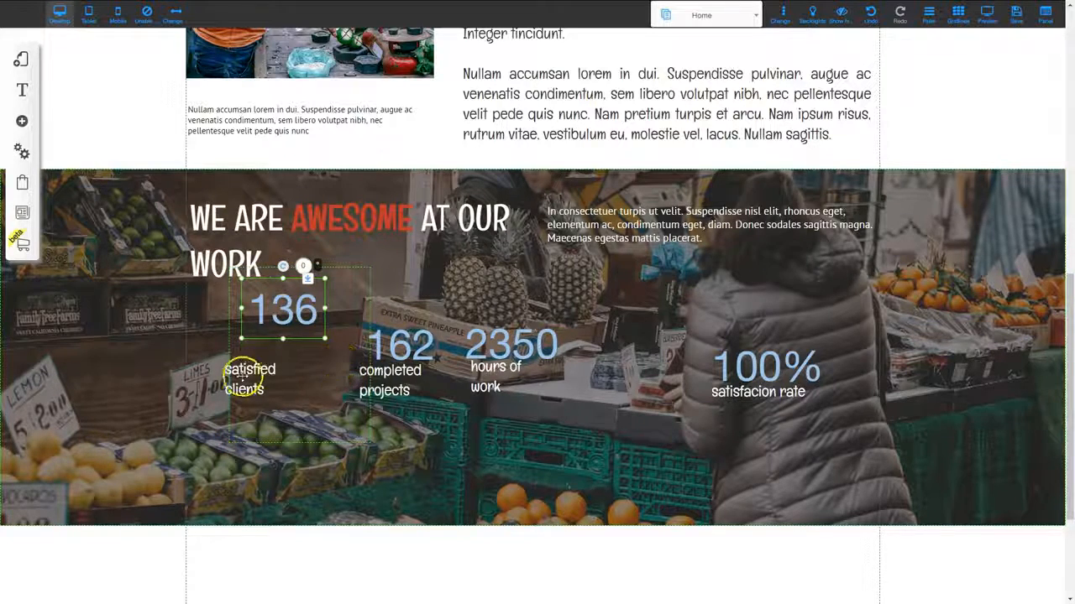
left_click_drag(226, 378, 255, 361)
left_click_drag(342, 279, 309, 311)
left_click_drag(197, 302, 241, 321)
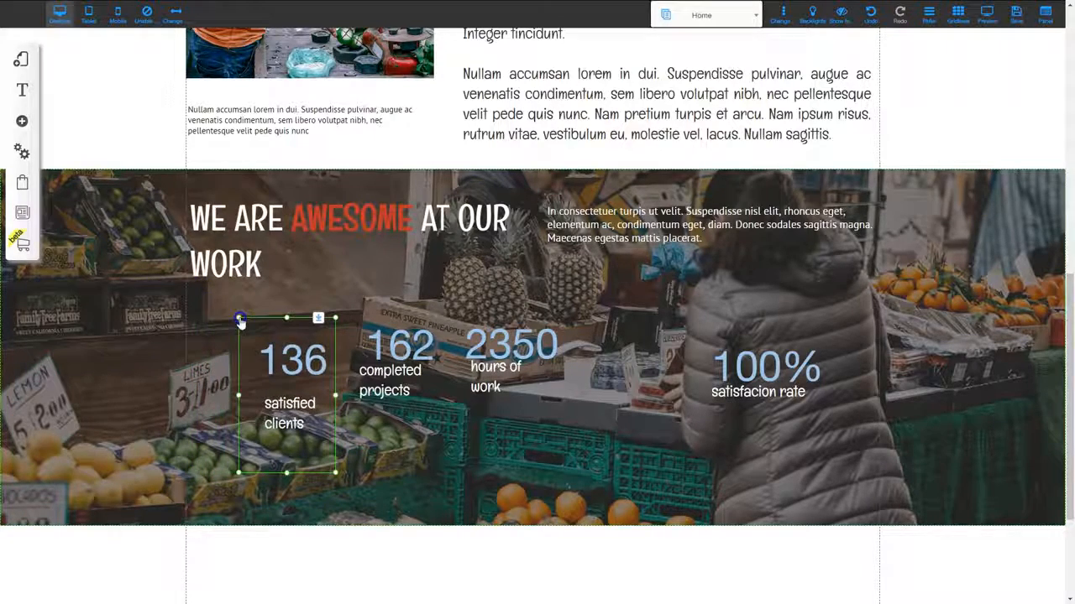
left_click_drag(279, 472, 282, 450)
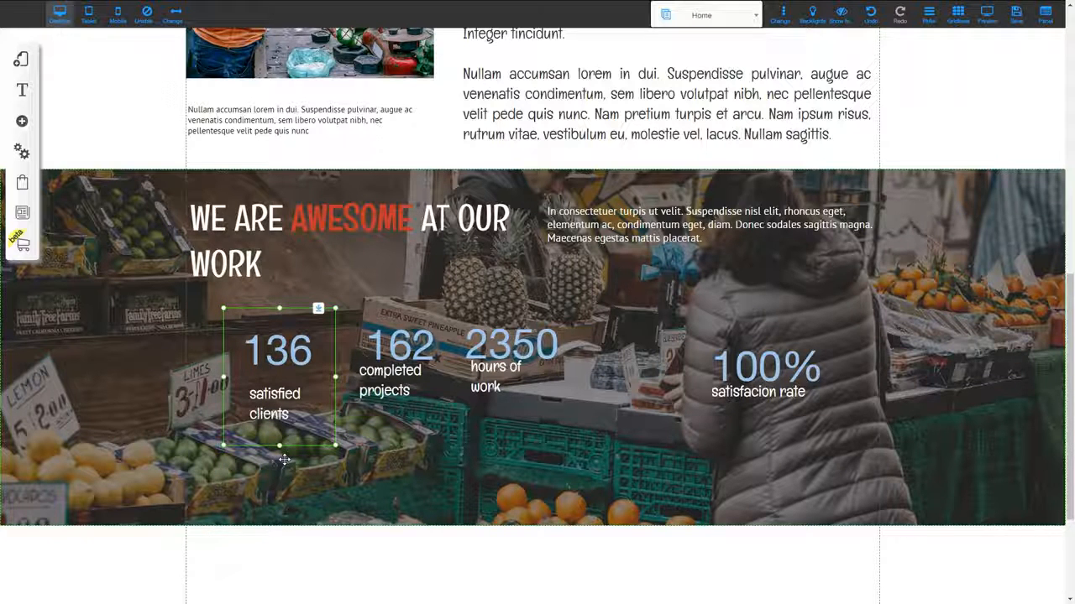
Center the 136 counter horizontally within its transparent box
left_click(286, 458)
left_click(280, 349)
double_click(281, 348)
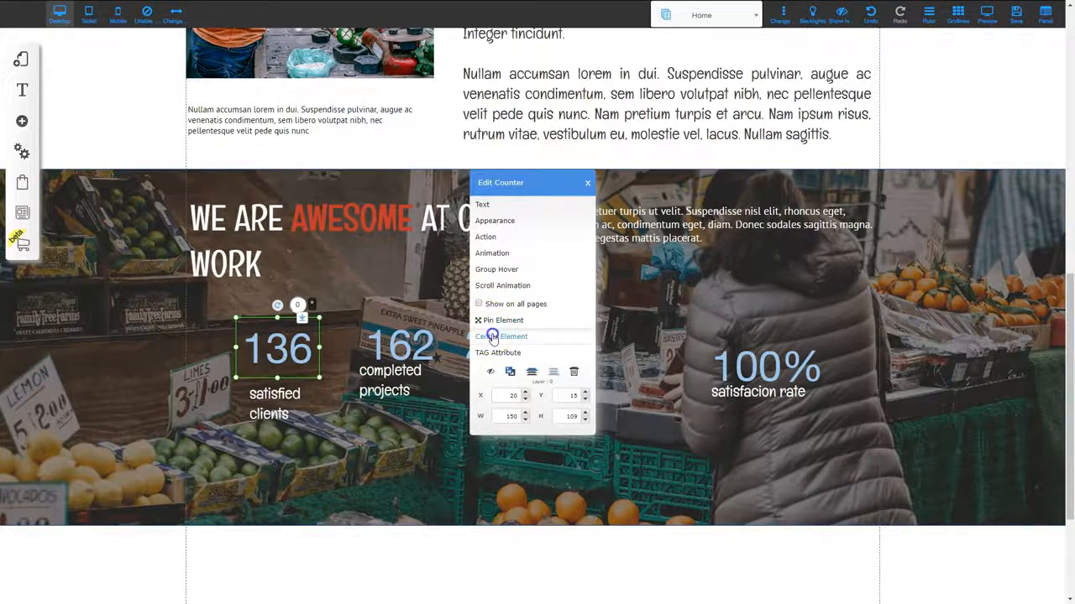
left_click(494, 337)
left_click(298, 407)
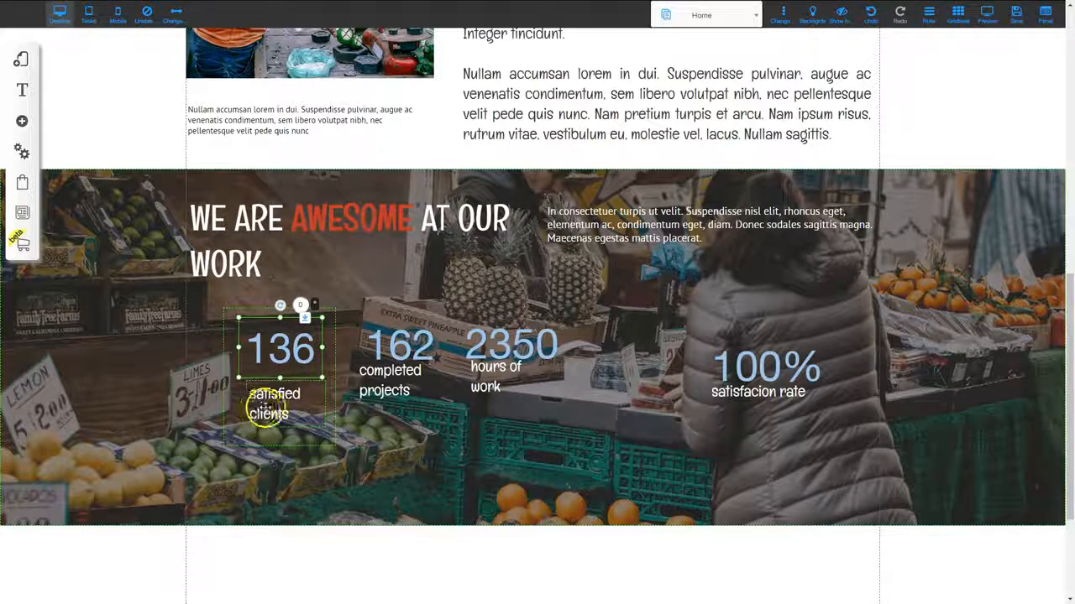
Tuck the "satisfied clients" caption closer under the 136 counter and shift the whole box slightly up toward the banner's edge
left_click(261, 409)
mouse_move(261, 409)
left_mouse_down()
mouse_move(305, 365)
mouse_move(271, 394)
left_mouse_up()
left_click(374, 454)
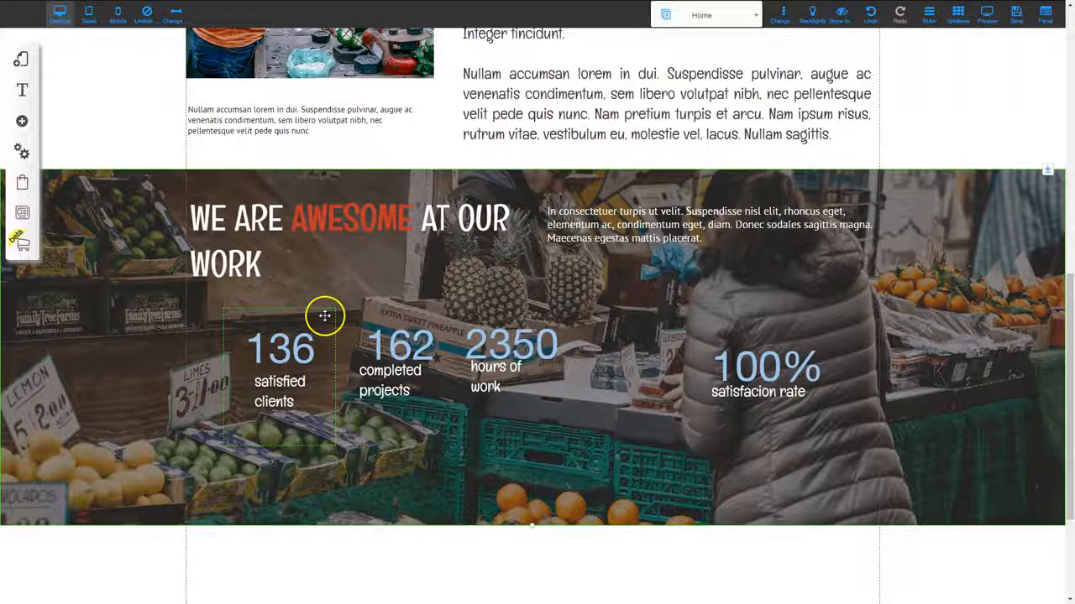
mouse_move(326, 312)
left_mouse_down()
mouse_move(262, 303)
mouse_move(446, 270)
mouse_move(341, 368)
mouse_move(355, 233)
mouse_move(532, 317)
mouse_move(319, 302)
mouse_move(477, 253)
mouse_move(315, 302)
left_mouse_up()
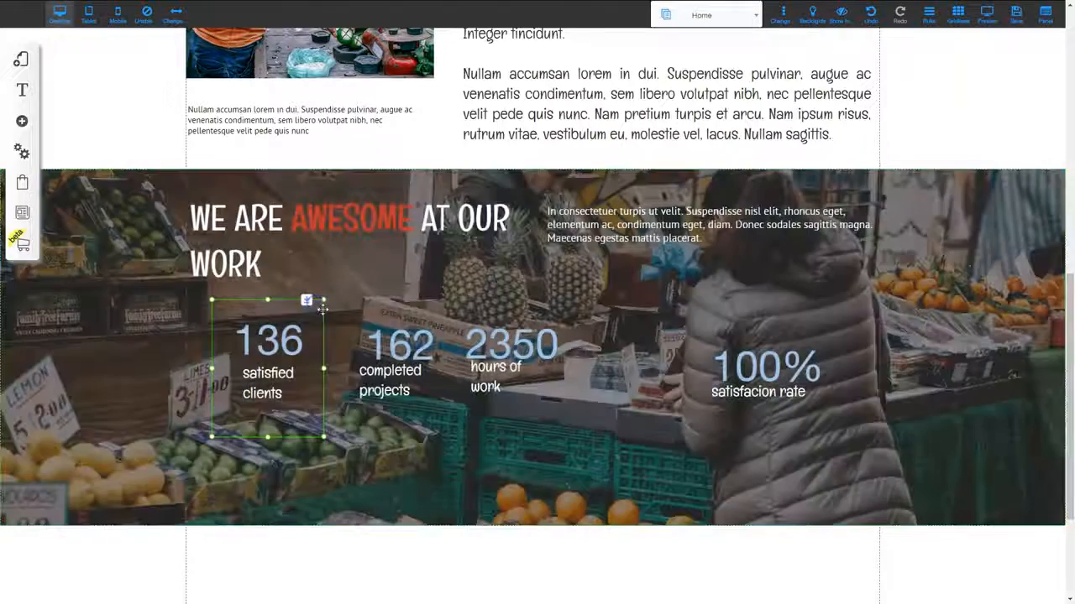
Duplicate the 136 counter box, delete the counter and caption inside the copy, and move the empty box above the market stall
left_click_drag(321, 307, 902, 260)
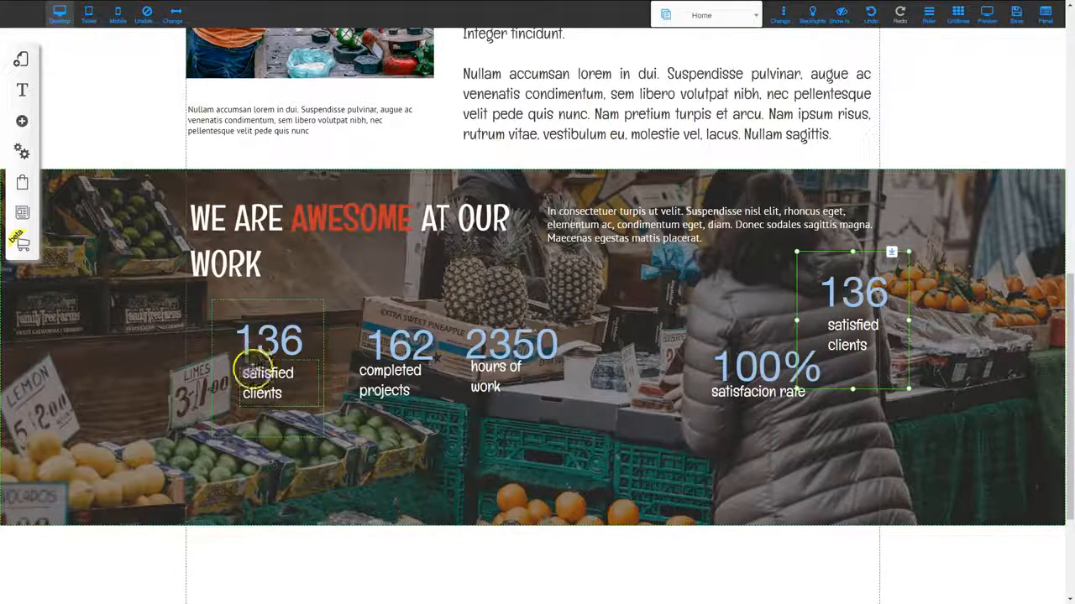
left_click(866, 302)
key("Delete")
left_click(844, 336)
key("Delete")
left_click(832, 283)
left_click_drag(832, 283, 644, 289)
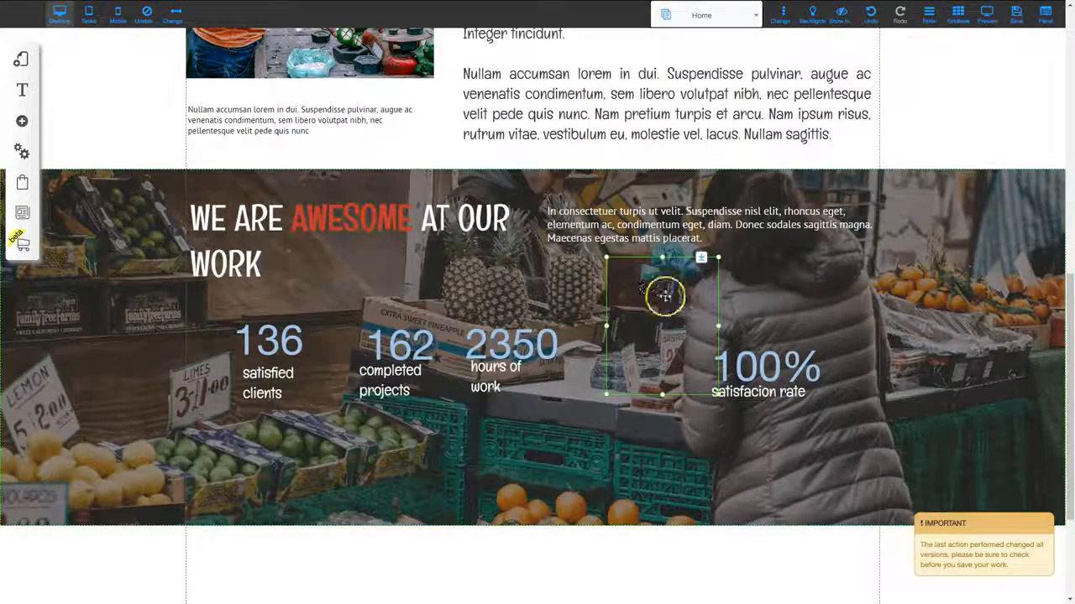
Copy the empty transparent box, paste two more of it, and move one over toward the 162 and 2350 counters
key("ctrl+c")
key("ctrl+v")
key("ctrl+v")
left_click_drag(693, 307, 483, 290)
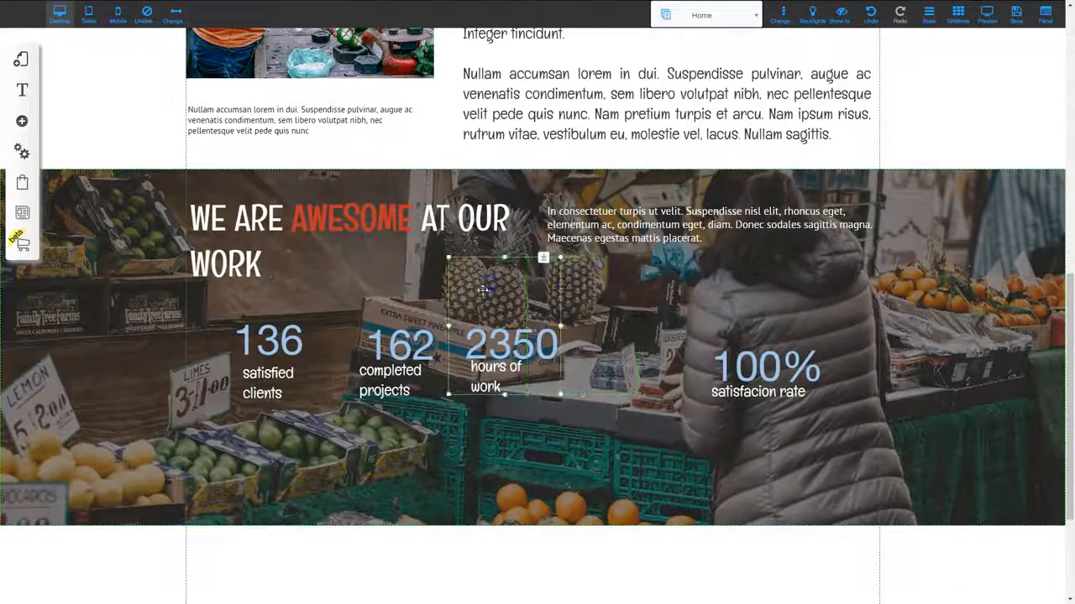
Place the 162 counter, centered, and its "completed projects" caption in a transparent box and position the group beside the 136 group
left_click_drag(405, 342, 513, 290)
left_click_drag(454, 268, 386, 276)
left_click_drag(359, 382, 379, 339)
left_click(379, 338)
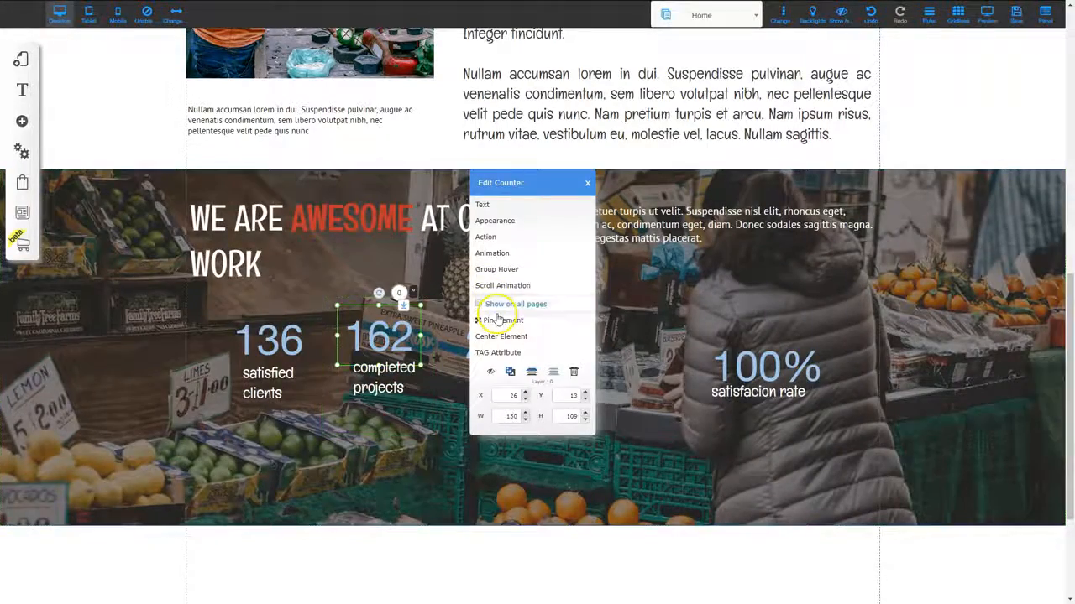
left_click(403, 382)
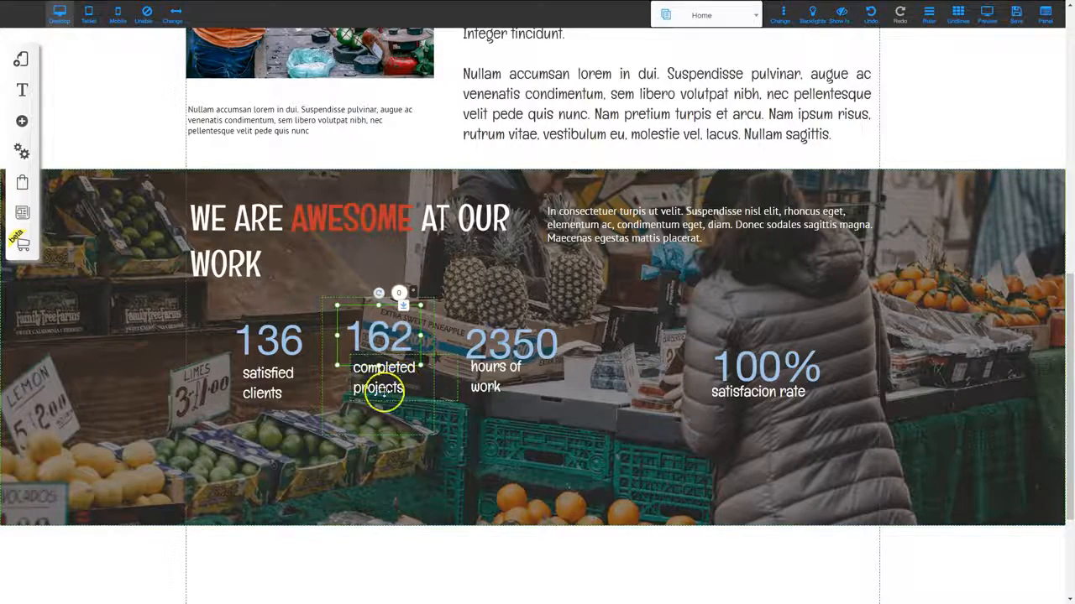
left_click_drag(380, 388, 372, 391)
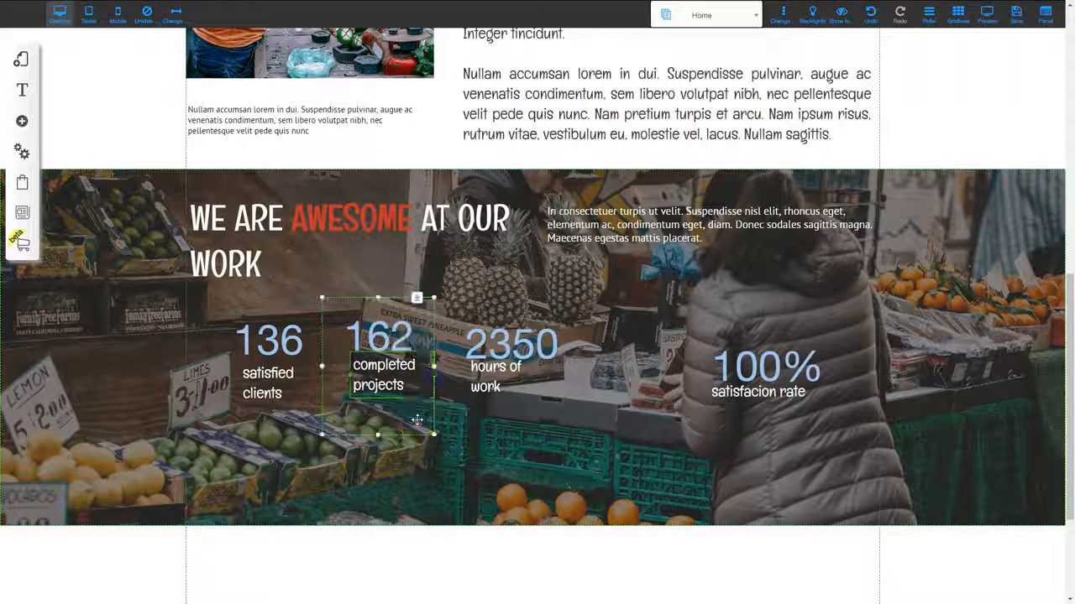
mouse_move(329, 303)
left_mouse_down()
mouse_move(333, 314)
mouse_move(340, 308)
left_mouse_up()
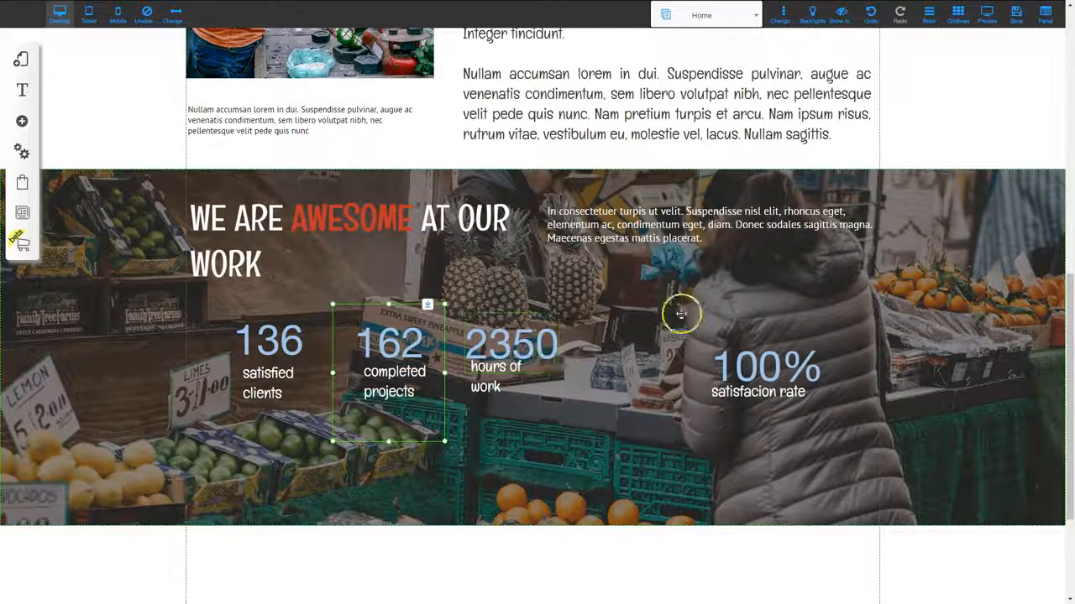
Place the 2350 counter, centered, and its "hours of work" caption in a second empty box and position the group beside the 162 group
left_click_drag(703, 290, 463, 427)
left_click_drag(510, 344, 504, 424)
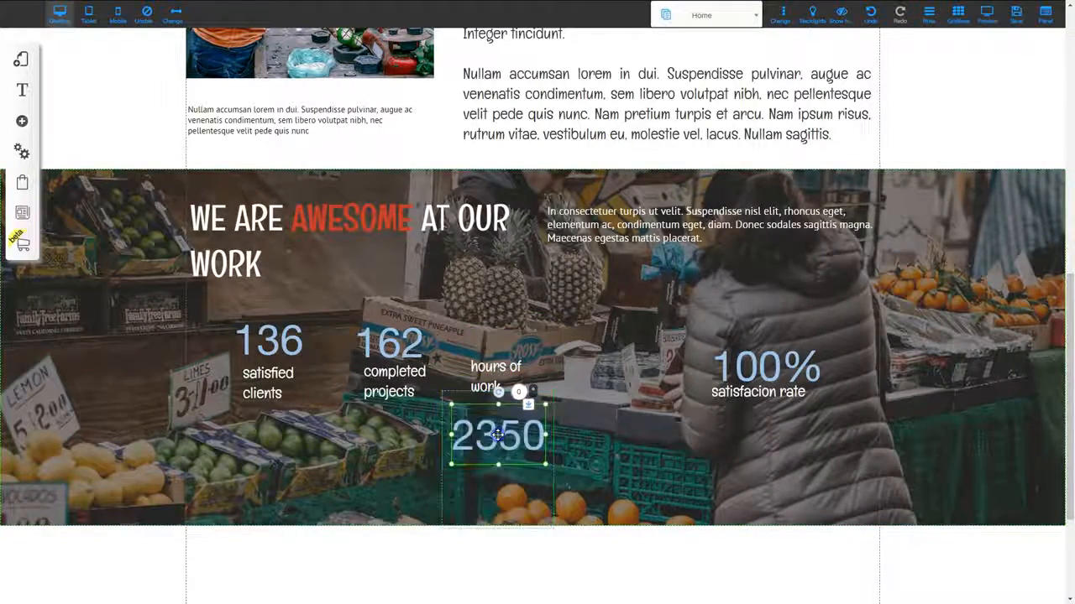
right_click(497, 434)
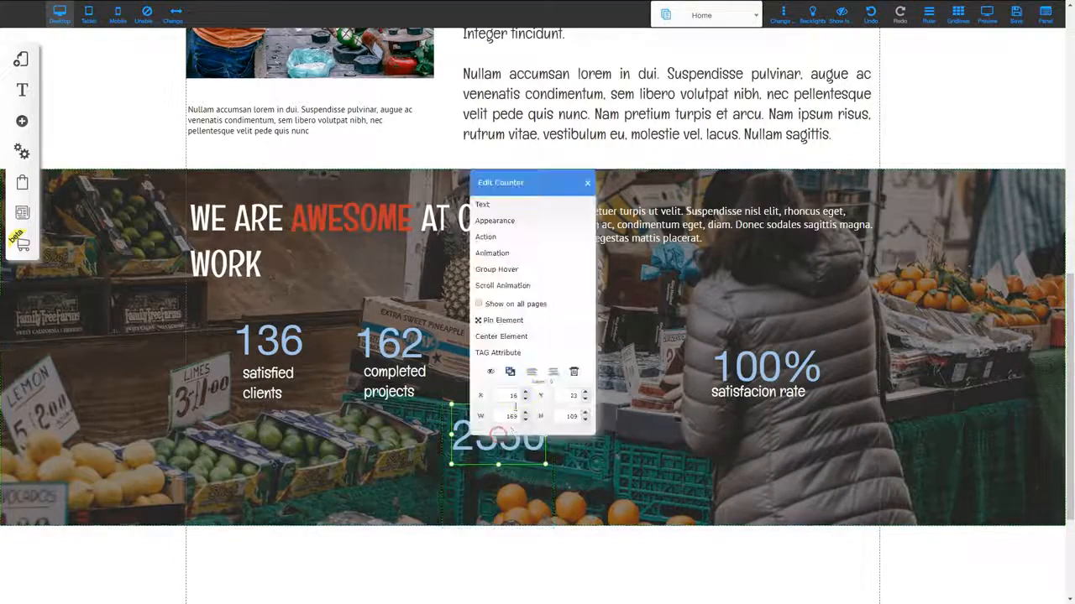
left_click(509, 322)
left_click_drag(498, 369, 504, 457)
scroll(504, 458, "down", 1)
mouse_move(498, 418)
left_mouse_down()
mouse_move(503, 430)
mouse_move(490, 412)
left_mouse_up()
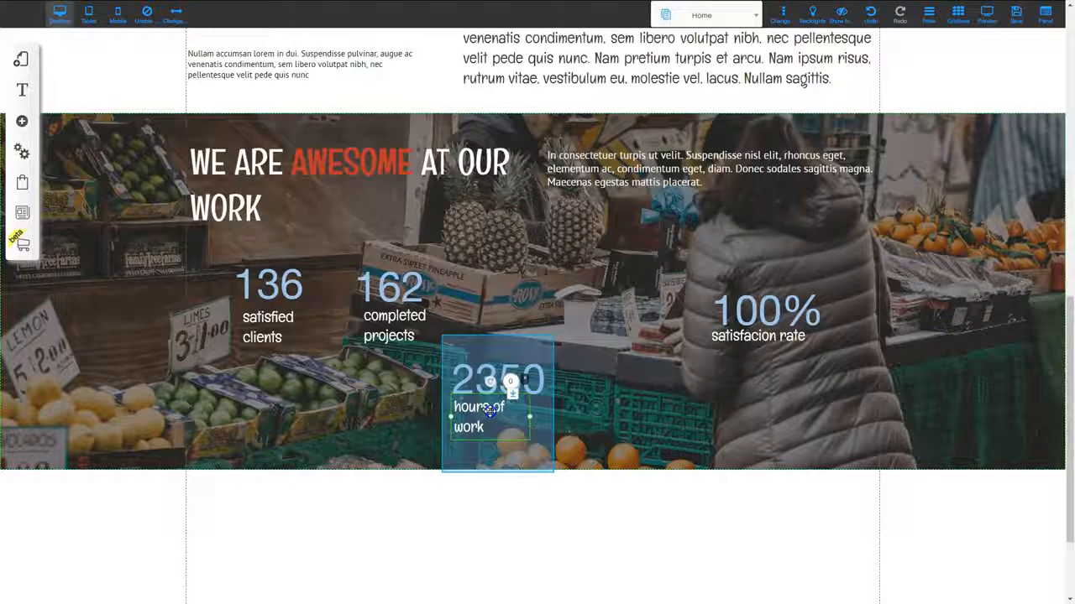
left_click_drag(532, 335, 598, 245)
Put the 100% counter and its "satisfacion rate" caption in the remaining transparent box and widen the box to fit them
left_click_drag(822, 238, 851, 276)
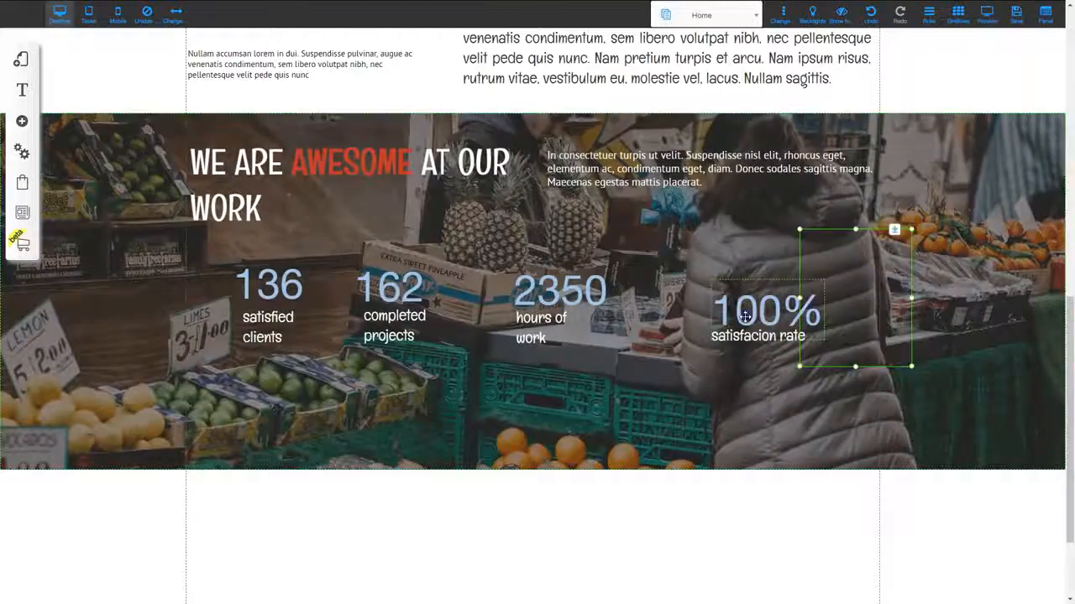
left_click_drag(778, 337, 836, 308)
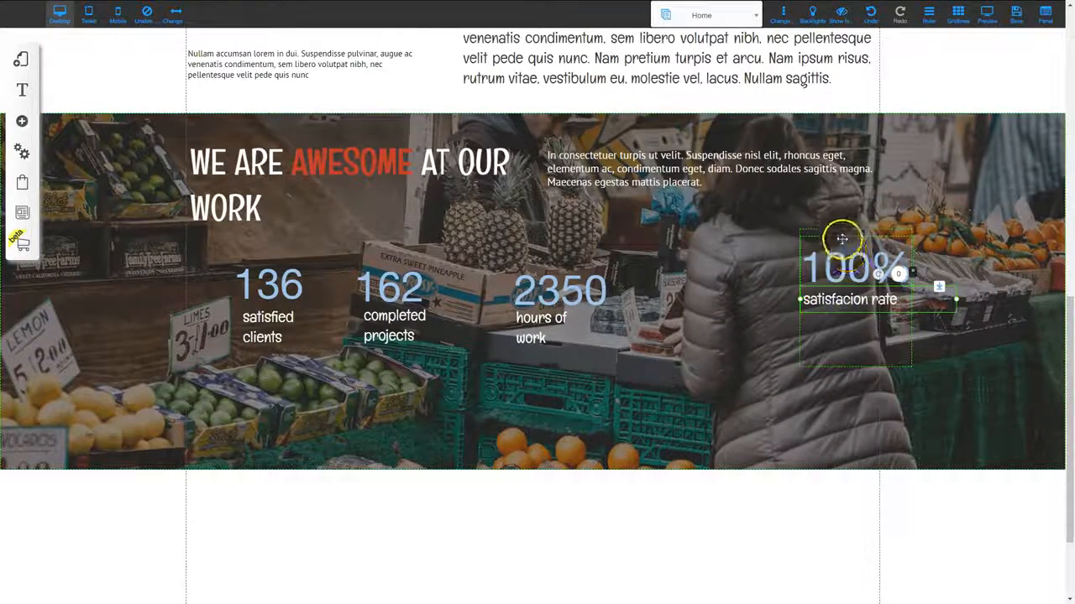
left_click(839, 233)
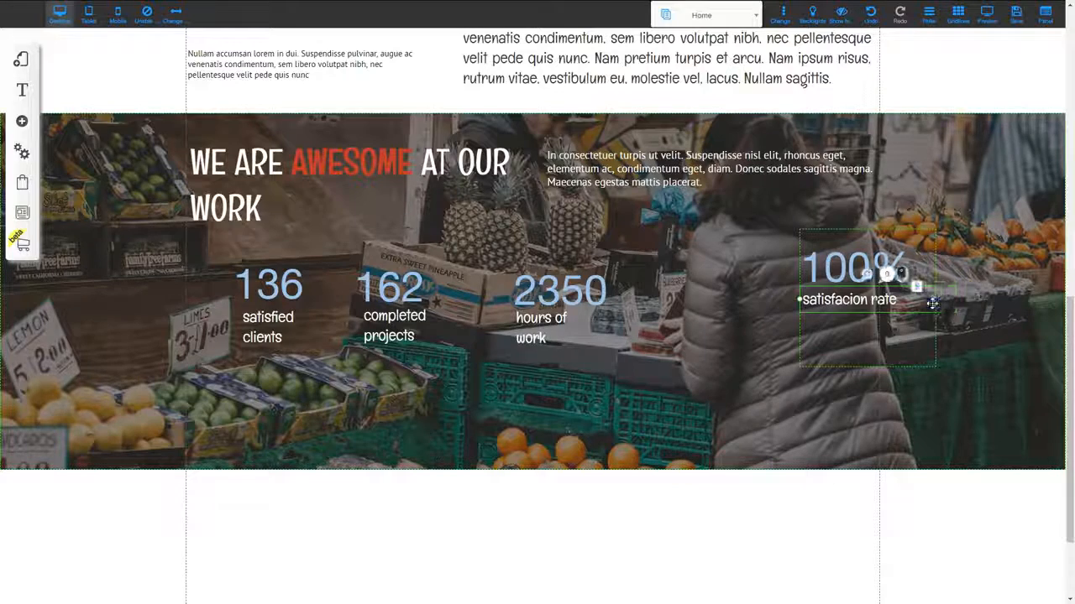
Center the 100% counter and its caption within the widened box, and move the group back over the woman's jacket
double_click(852, 263)
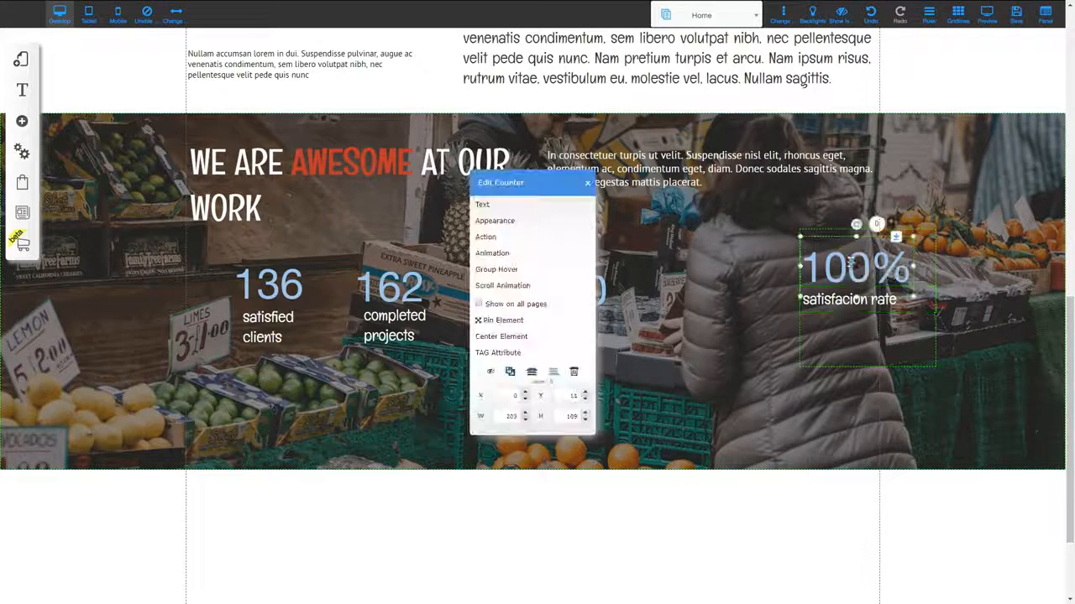
left_click(500, 337)
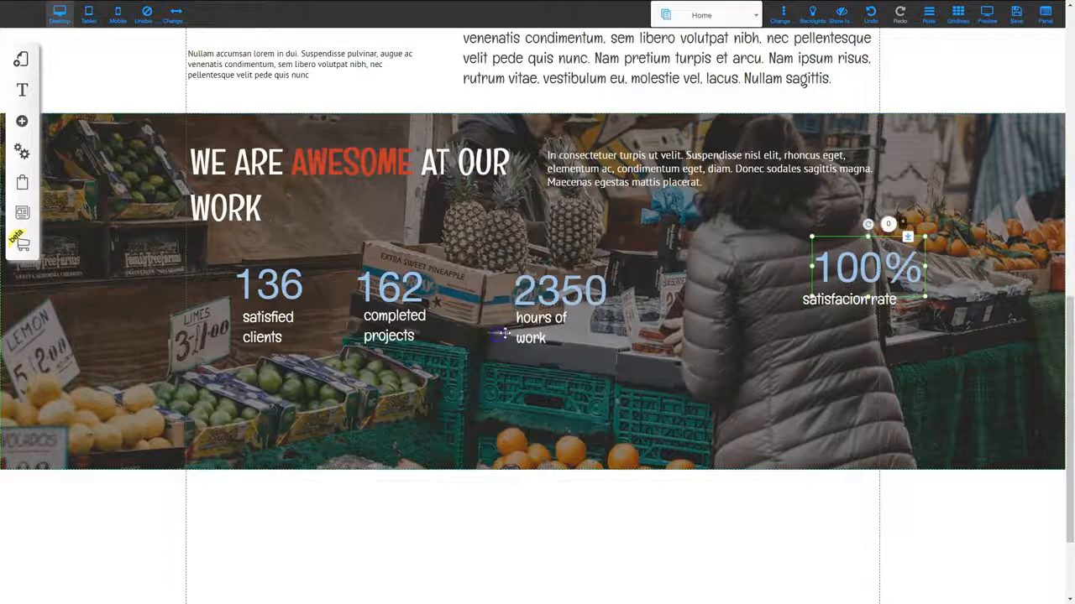
left_click_drag(843, 305, 857, 295)
left_click(903, 233)
left_click_drag(903, 234, 816, 279)
left_click(856, 348)
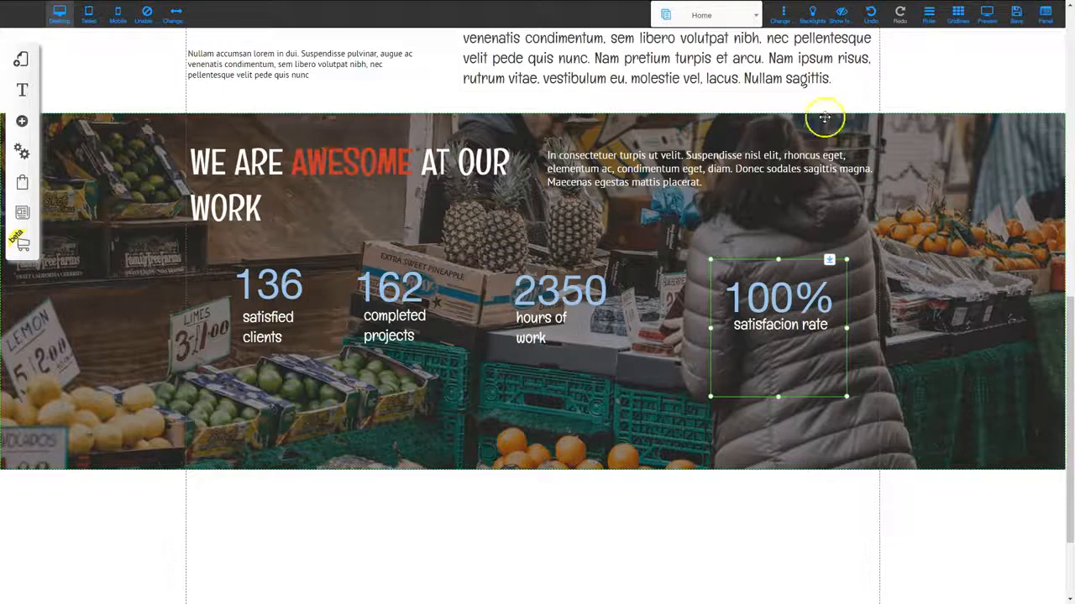
Show the rulers and place a horizontal guide across the banner just below the heading
left_click(926, 15)
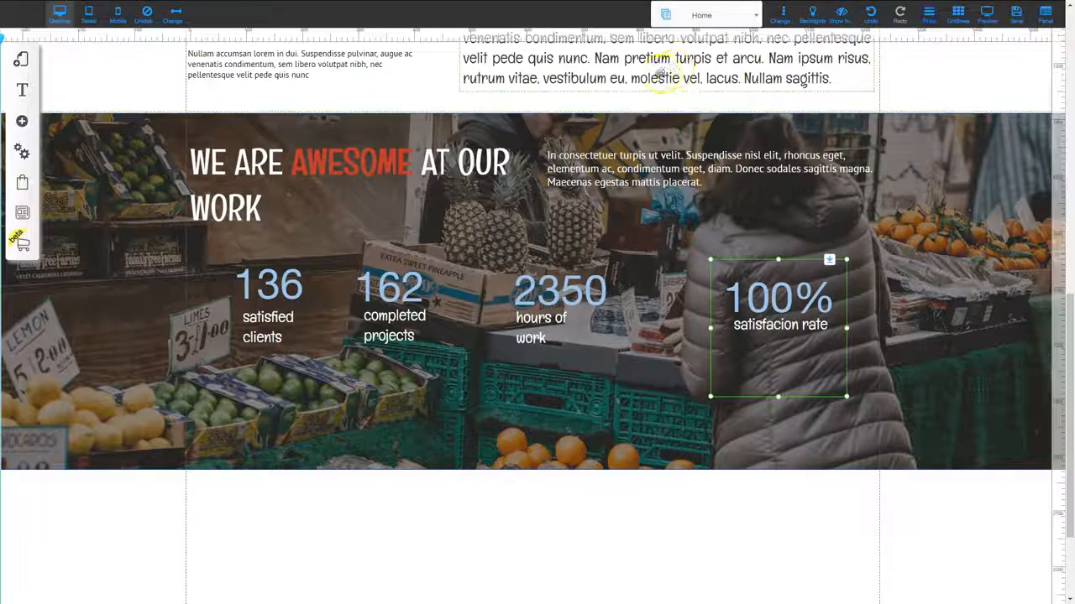
left_click(1058, 215)
left_click_drag(1057, 215, 1056, 248)
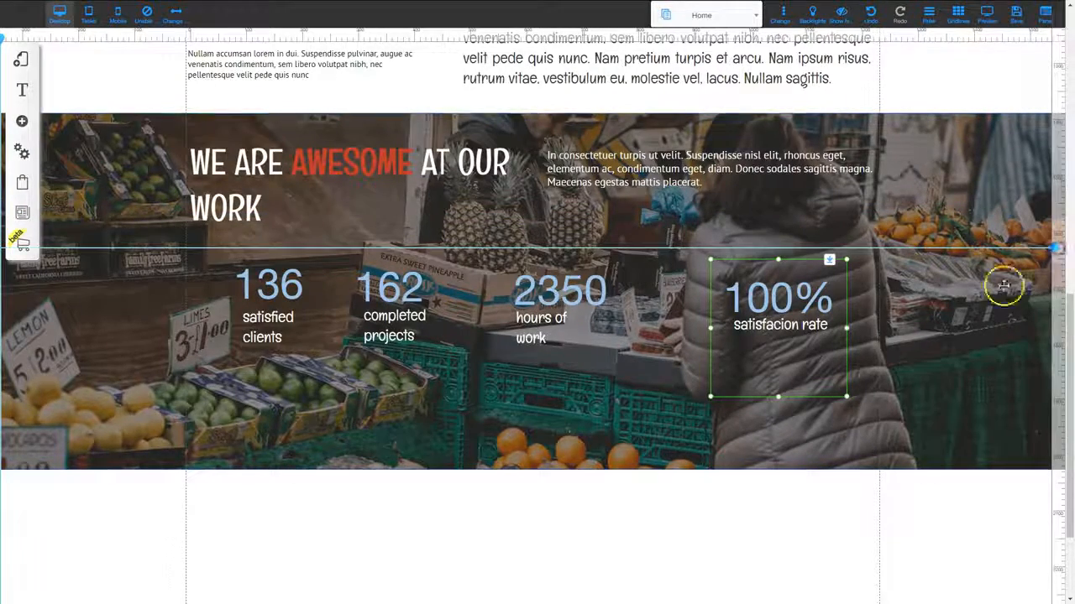
Align the 100%, 2350, 162 and 136 counter groups just under the horizontal guide and spread them across the banner's content width
left_click_drag(829, 392, 860, 362)
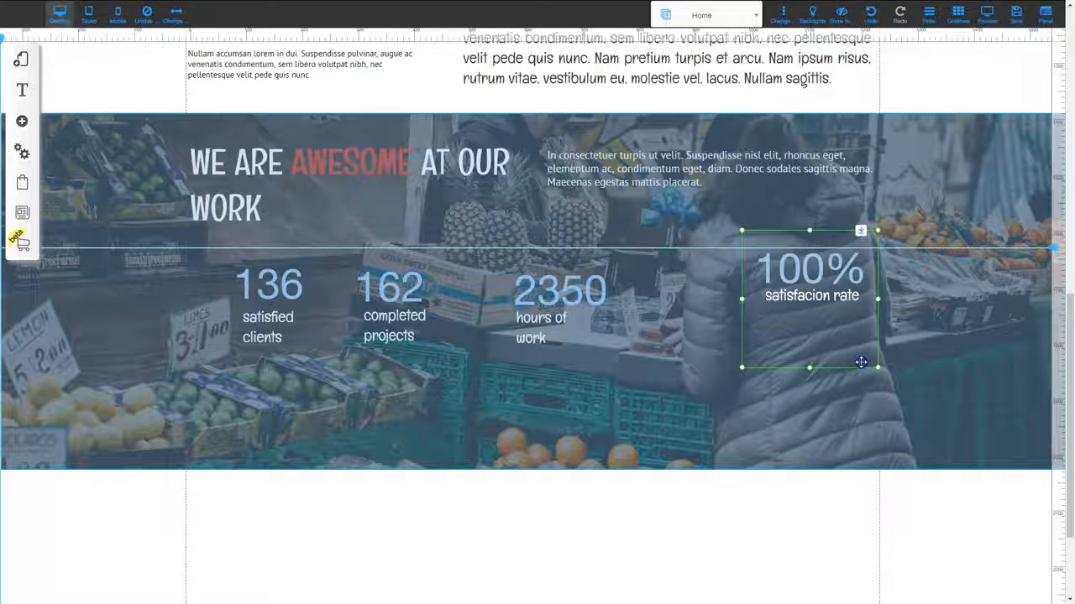
left_click_drag(860, 362, 860, 362)
left_click_drag(583, 372, 639, 352)
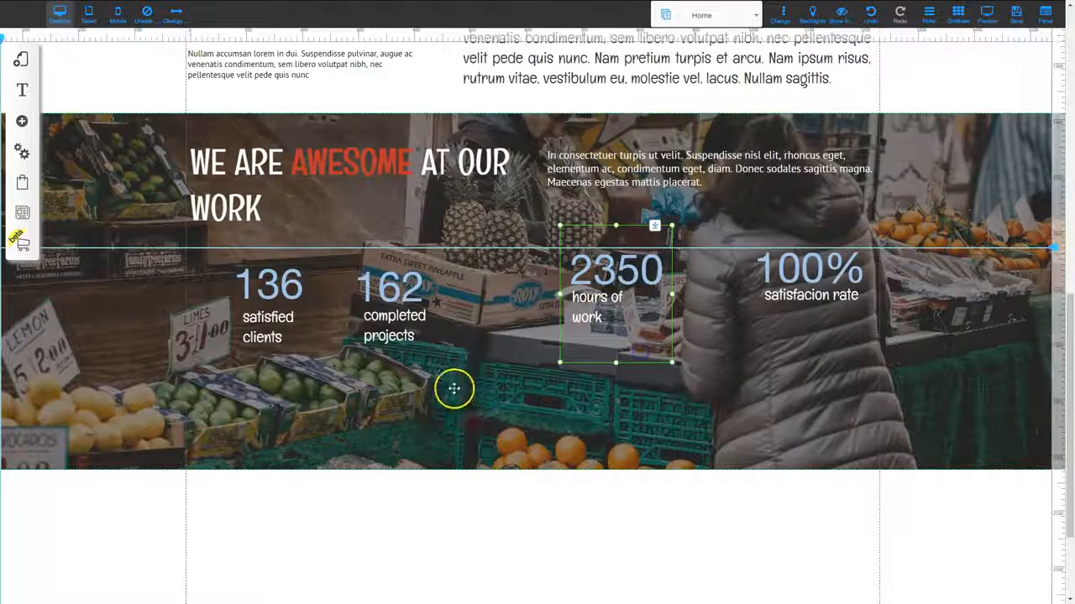
left_click_drag(429, 366, 449, 347)
left_click_drag(312, 369, 285, 356)
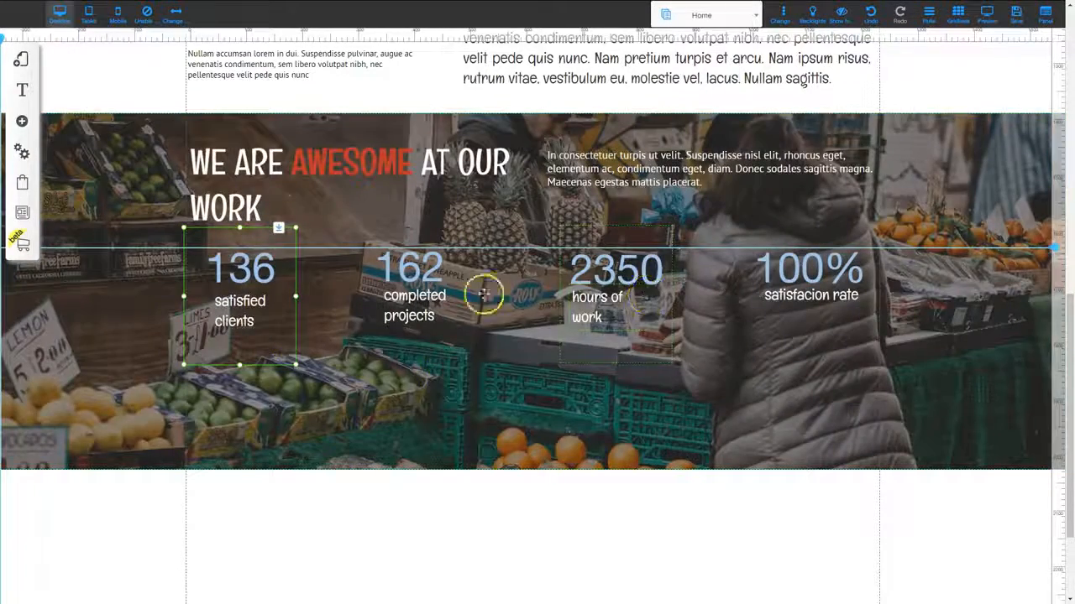
Nudge the 2350 and 162 counter groups to even out the spacing in the row, and hide the rulers
left_click(549, 411)
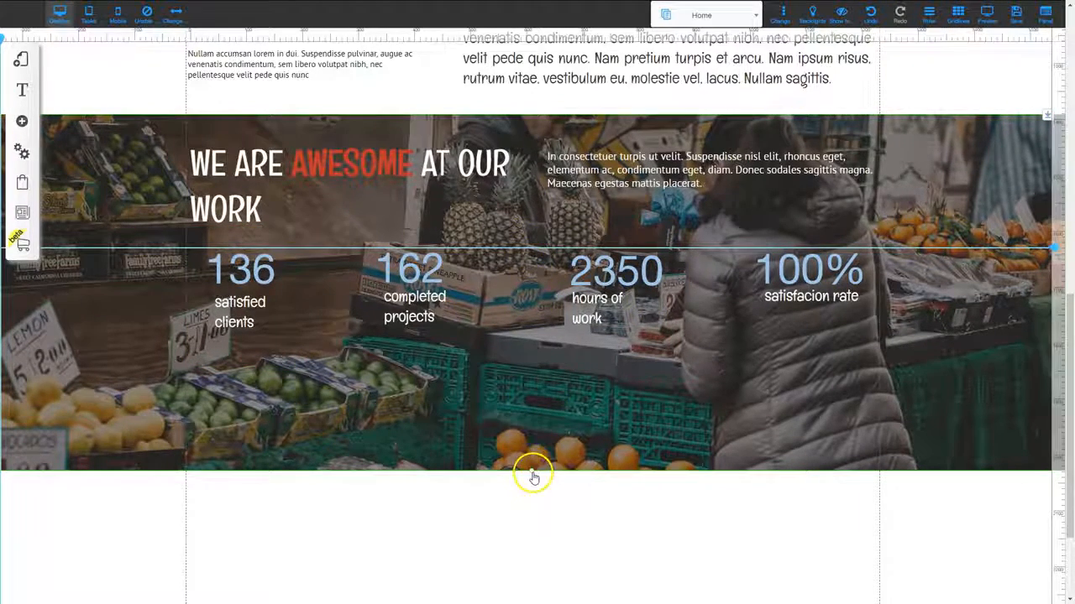
left_click(611, 350)
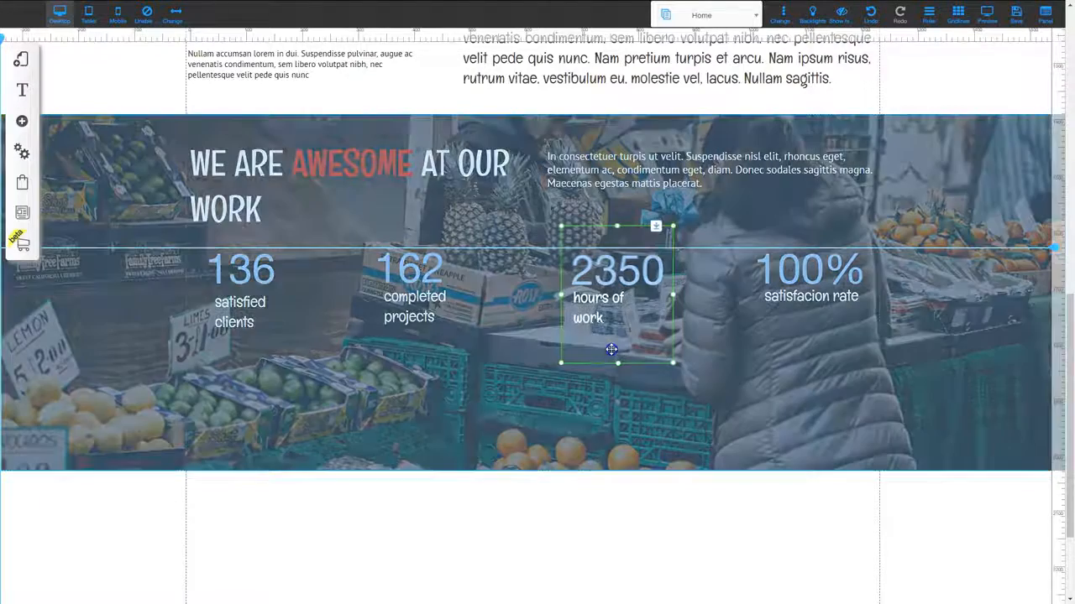
left_click_drag(406, 344, 417, 344)
left_click(987, 490)
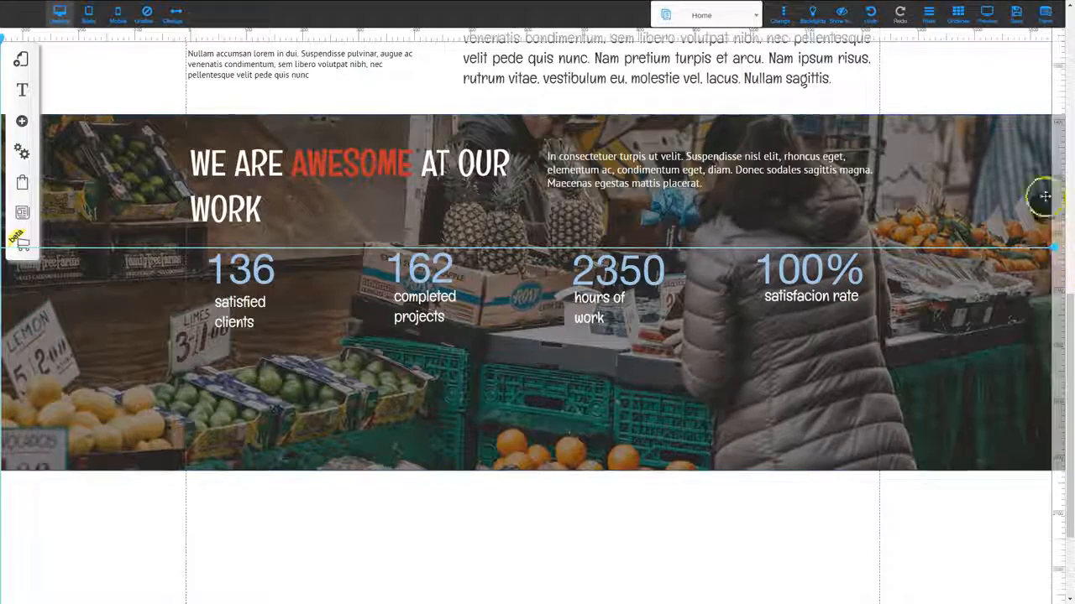
left_click(932, 10)
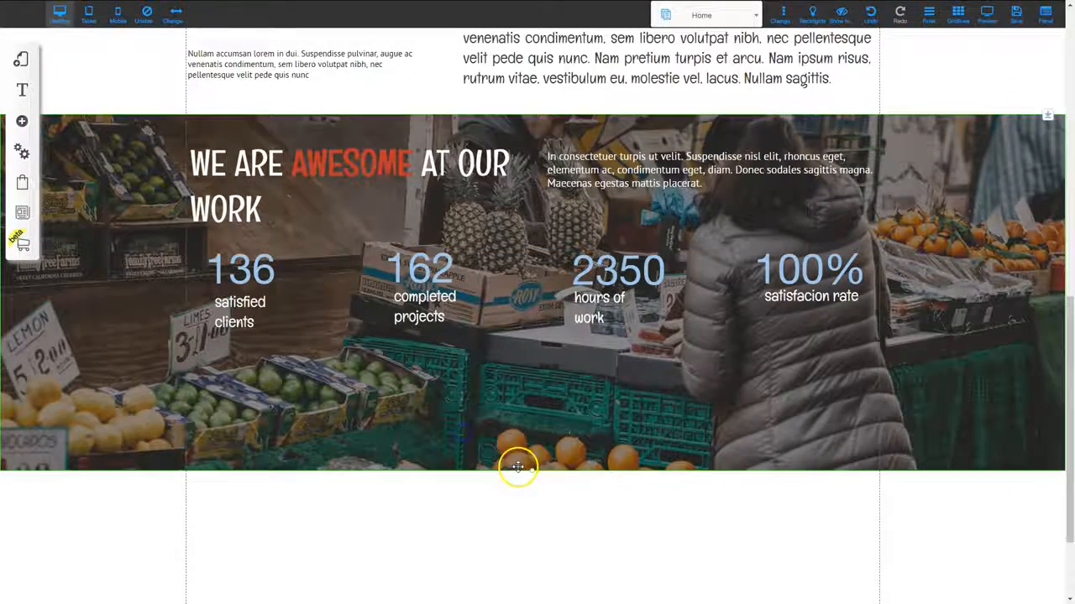
Shorten the photo banner so its lower edge ends just below the counter captions
left_click_drag(533, 464, 544, 386)
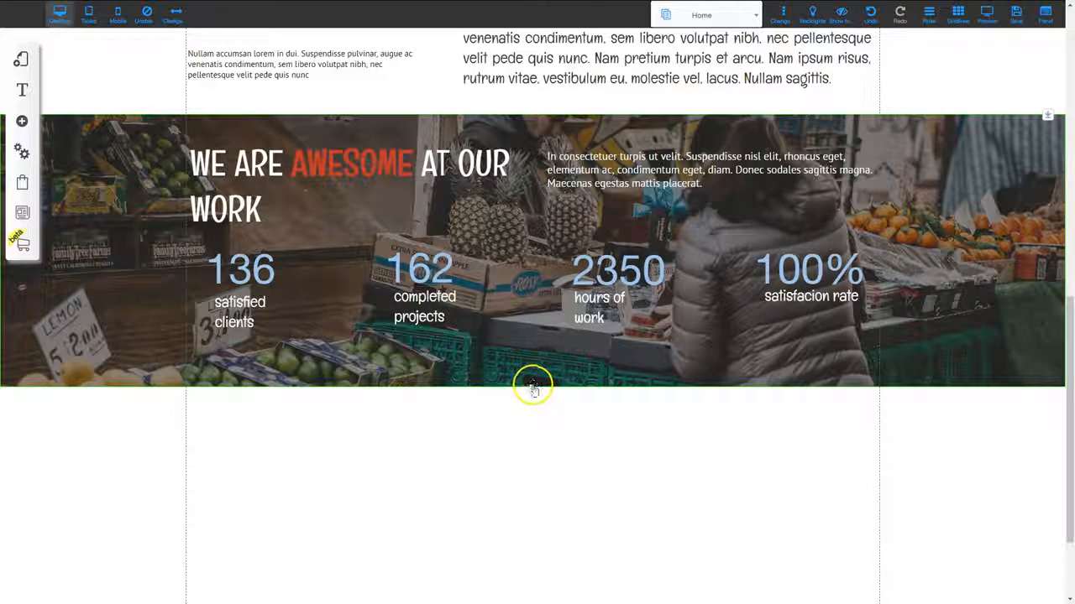
left_click_drag(532, 381, 535, 376)
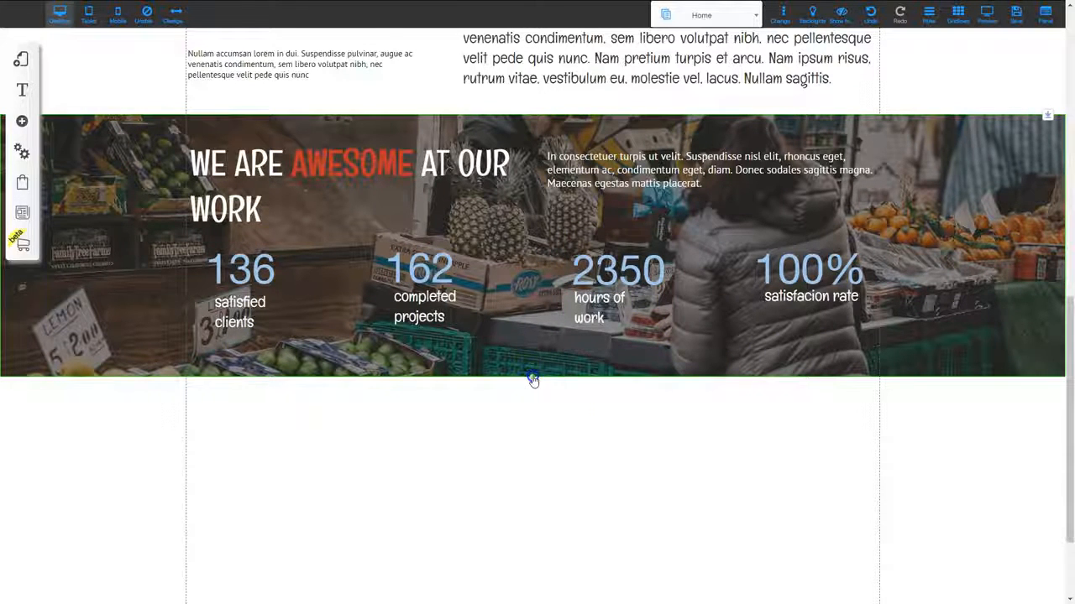
left_click_drag(533, 380, 534, 368)
Save the Home page with the finished counter banner
left_click(560, 490)
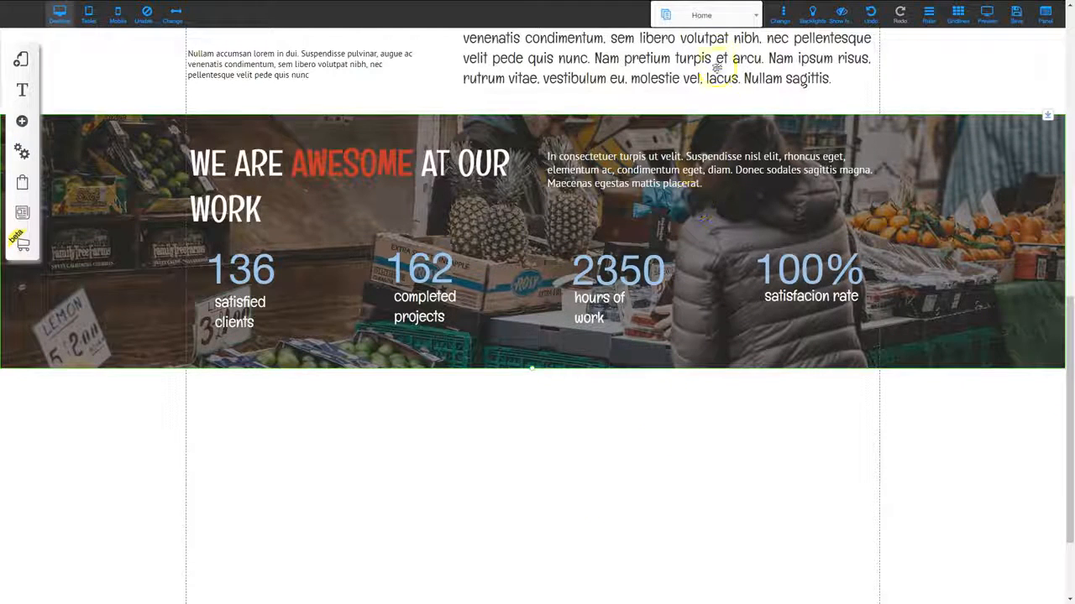
left_click(1014, 17)
left_click(675, 415)
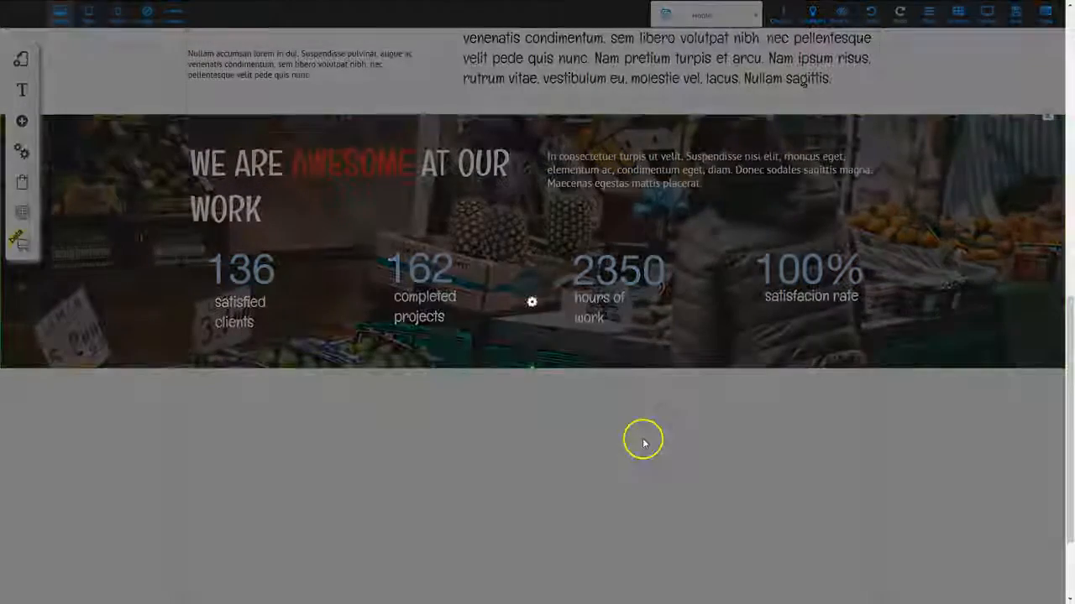